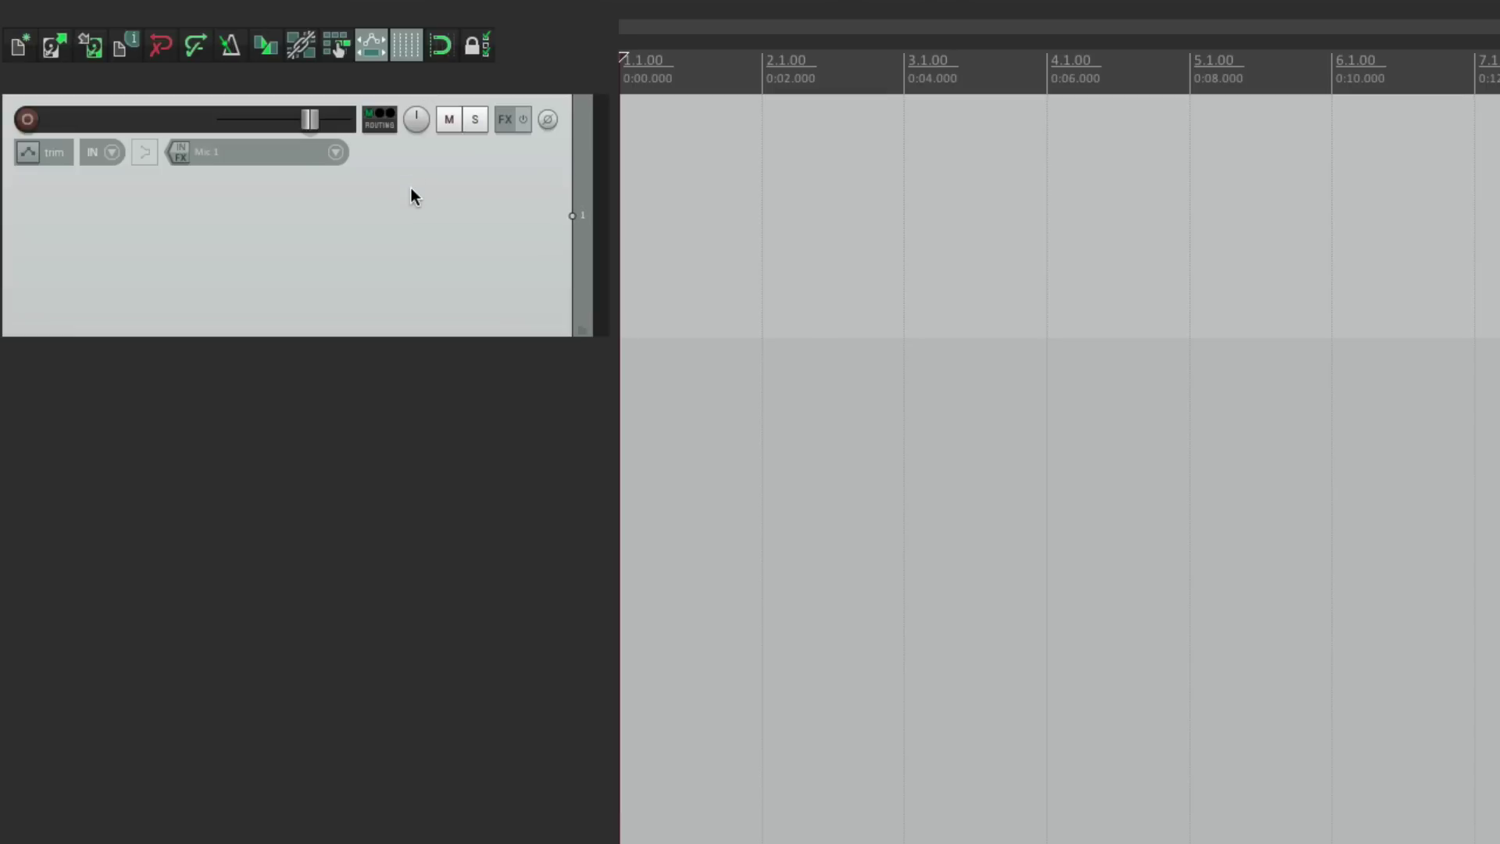
# - Remove the only track and add an empty one back in its place, repeating the removal and restoration once more
pyautogui.press('Delete')
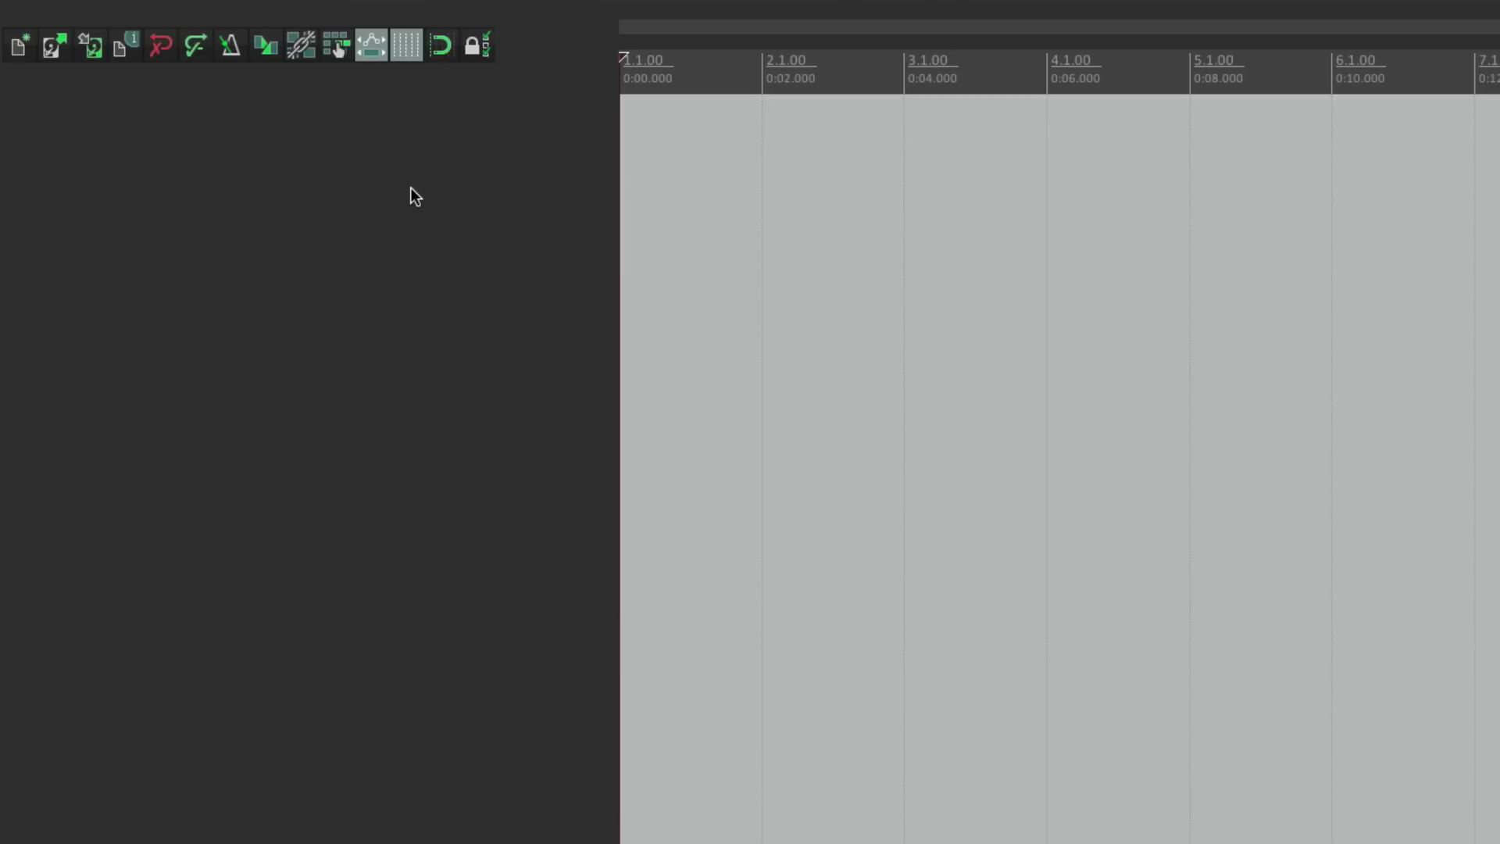
pyautogui.rightClick(411, 188)
pyautogui.click(420, 202)
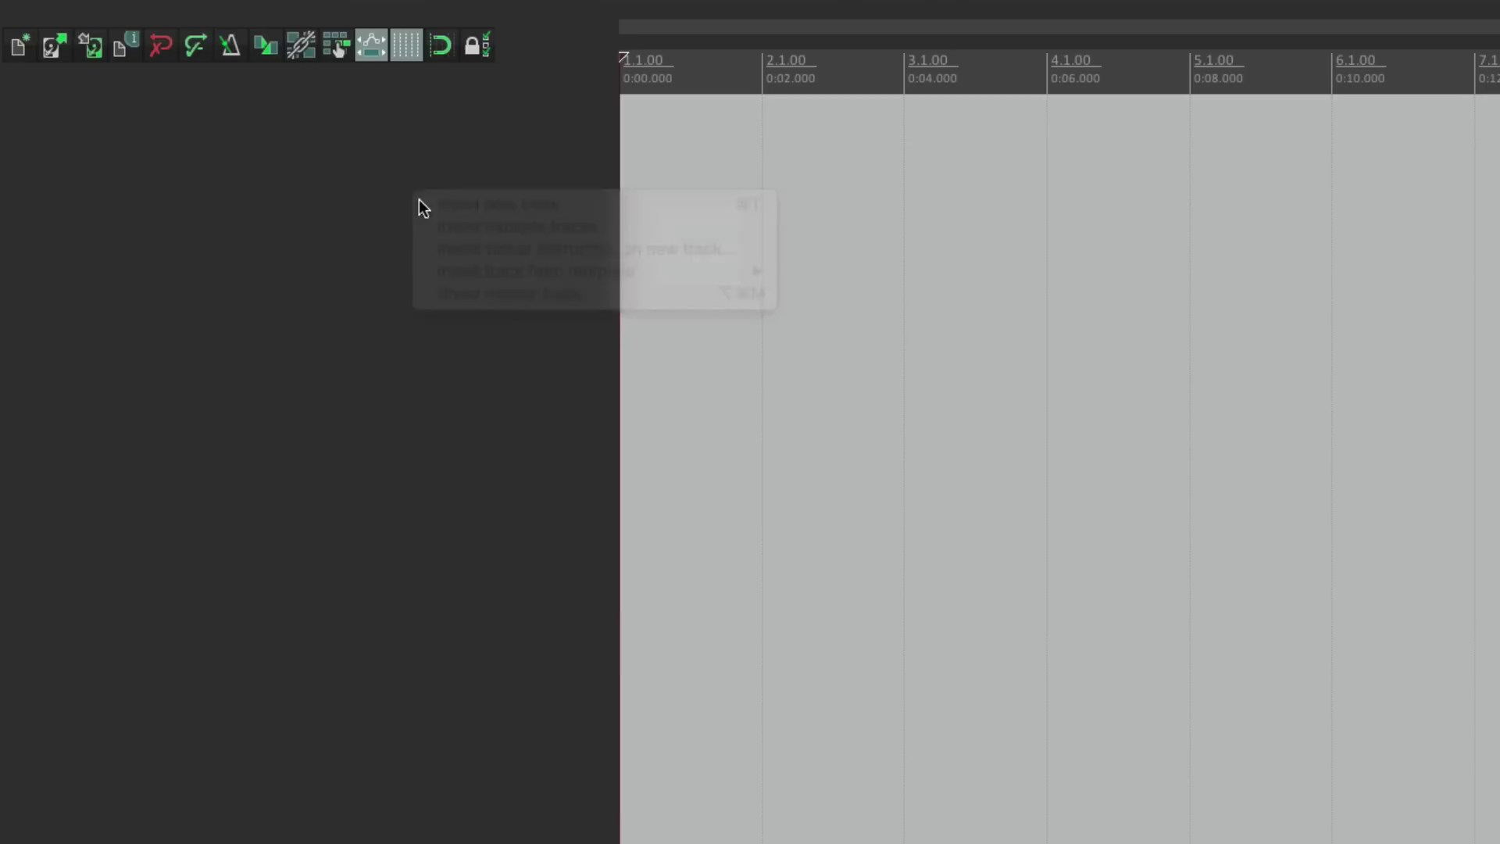
pyautogui.click(405, 345)
pyautogui.click(418, 248)
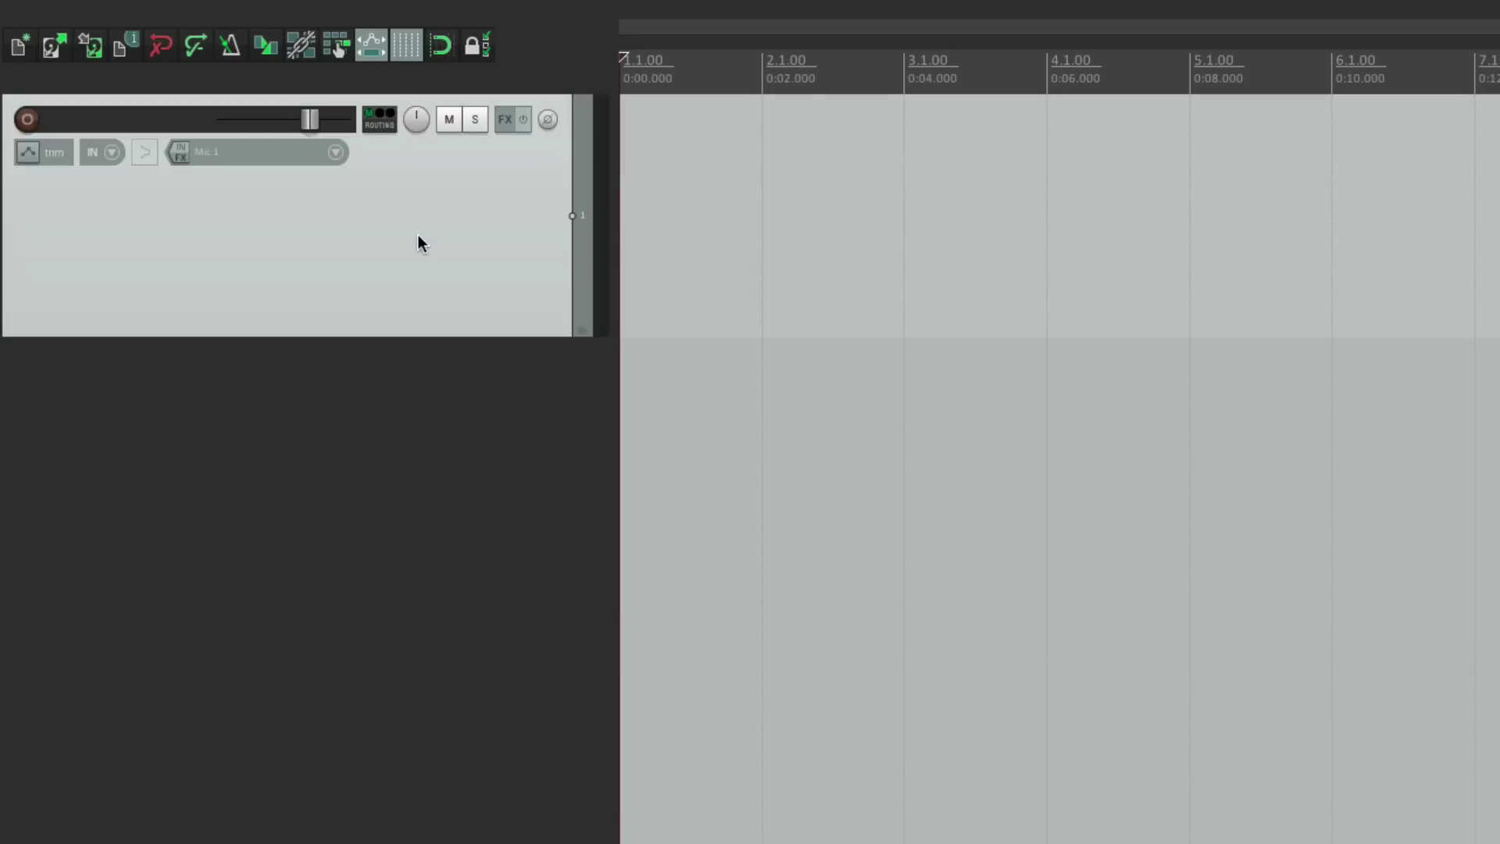
pyautogui.press('Delete')
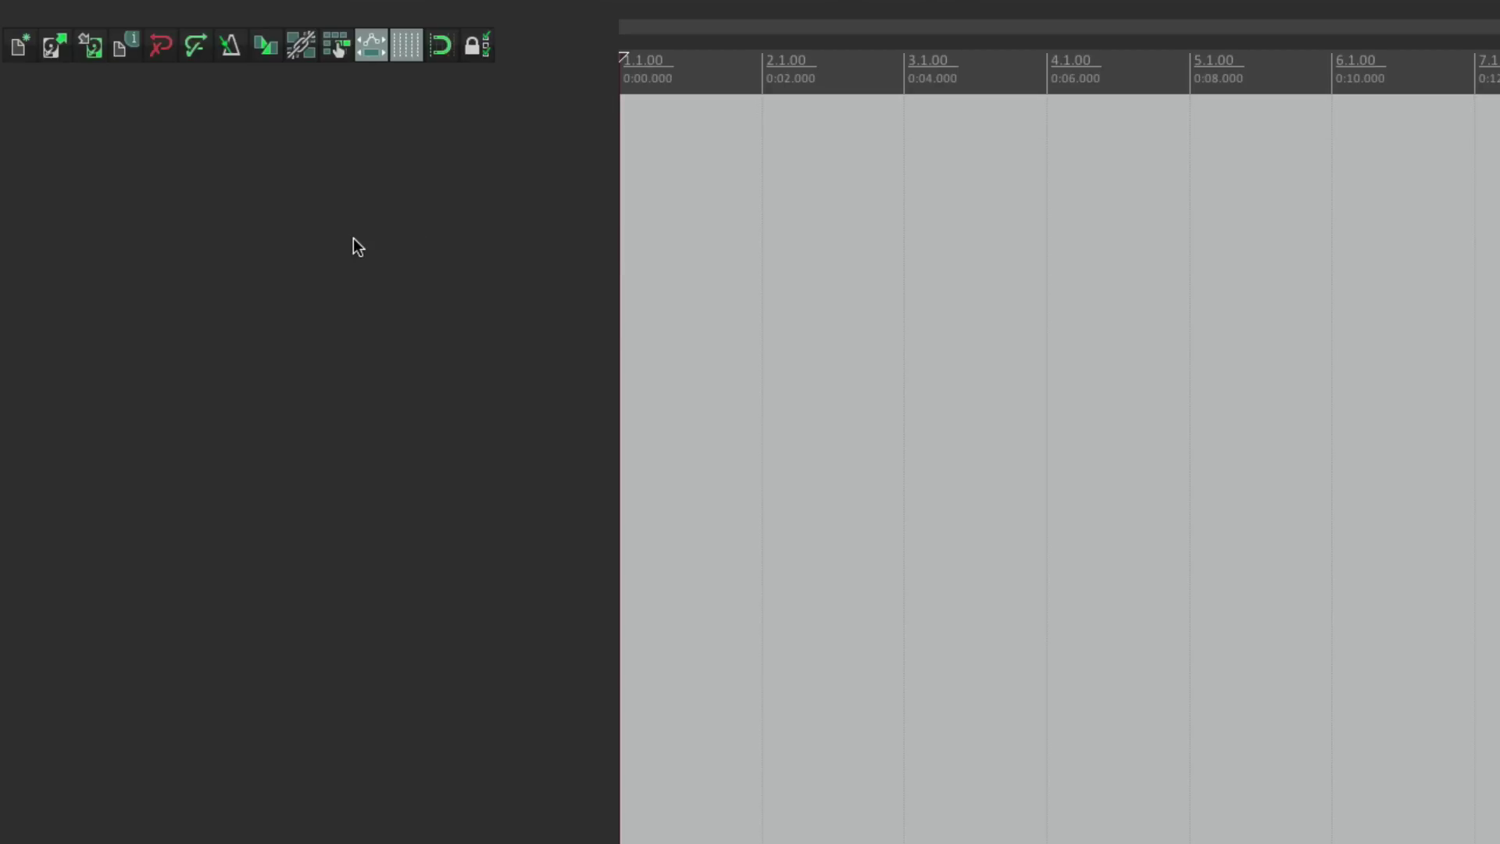
pyautogui.hotkey('ctrl', 'z')
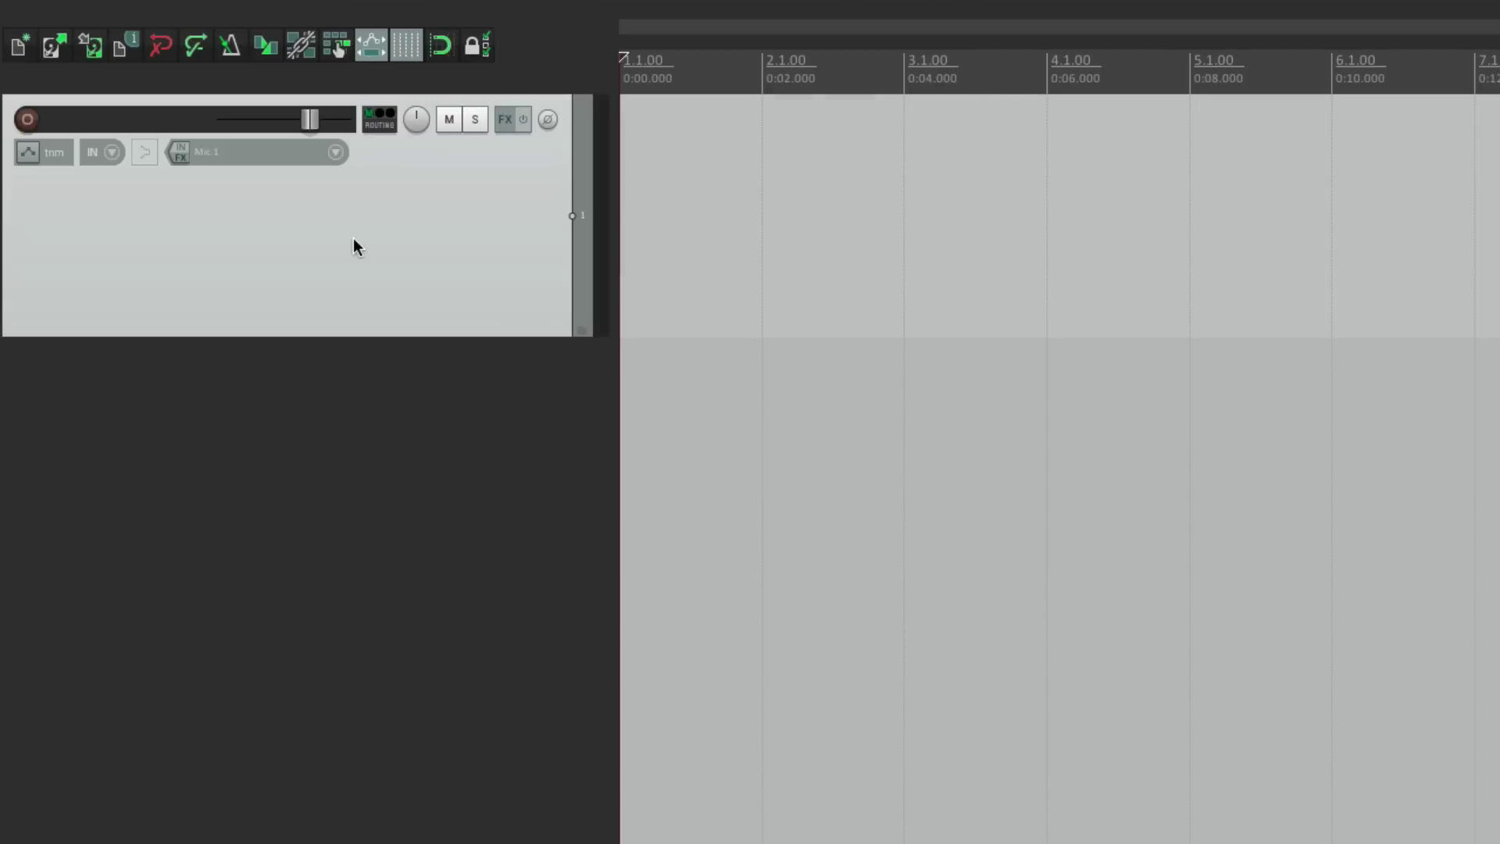
# - Duplicate the empty track, and duplicate the copy as well, for three tracks in total
pyautogui.click(453, 12)
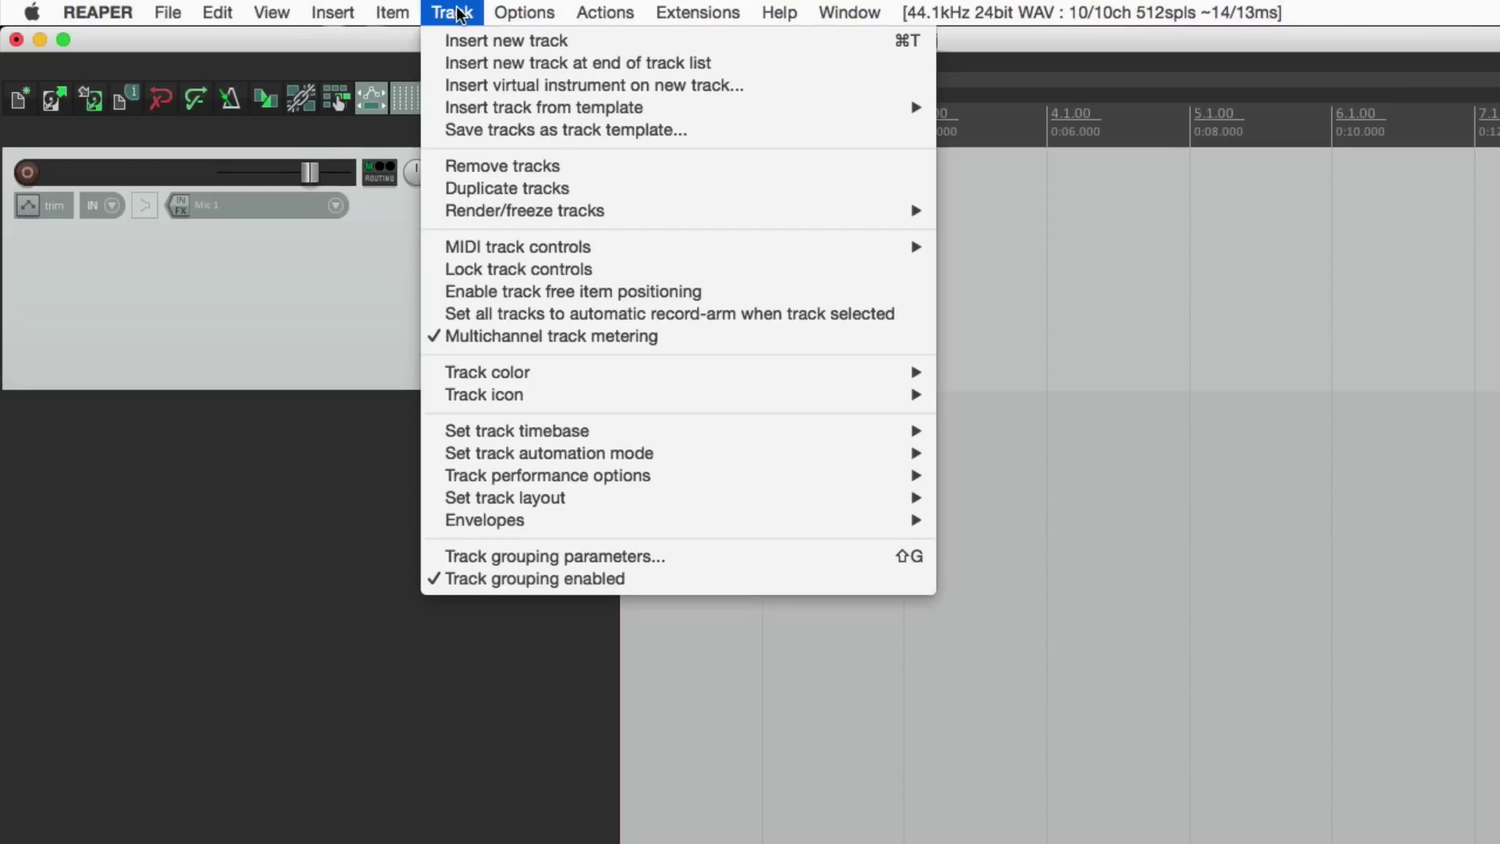
pyautogui.click(434, 188)
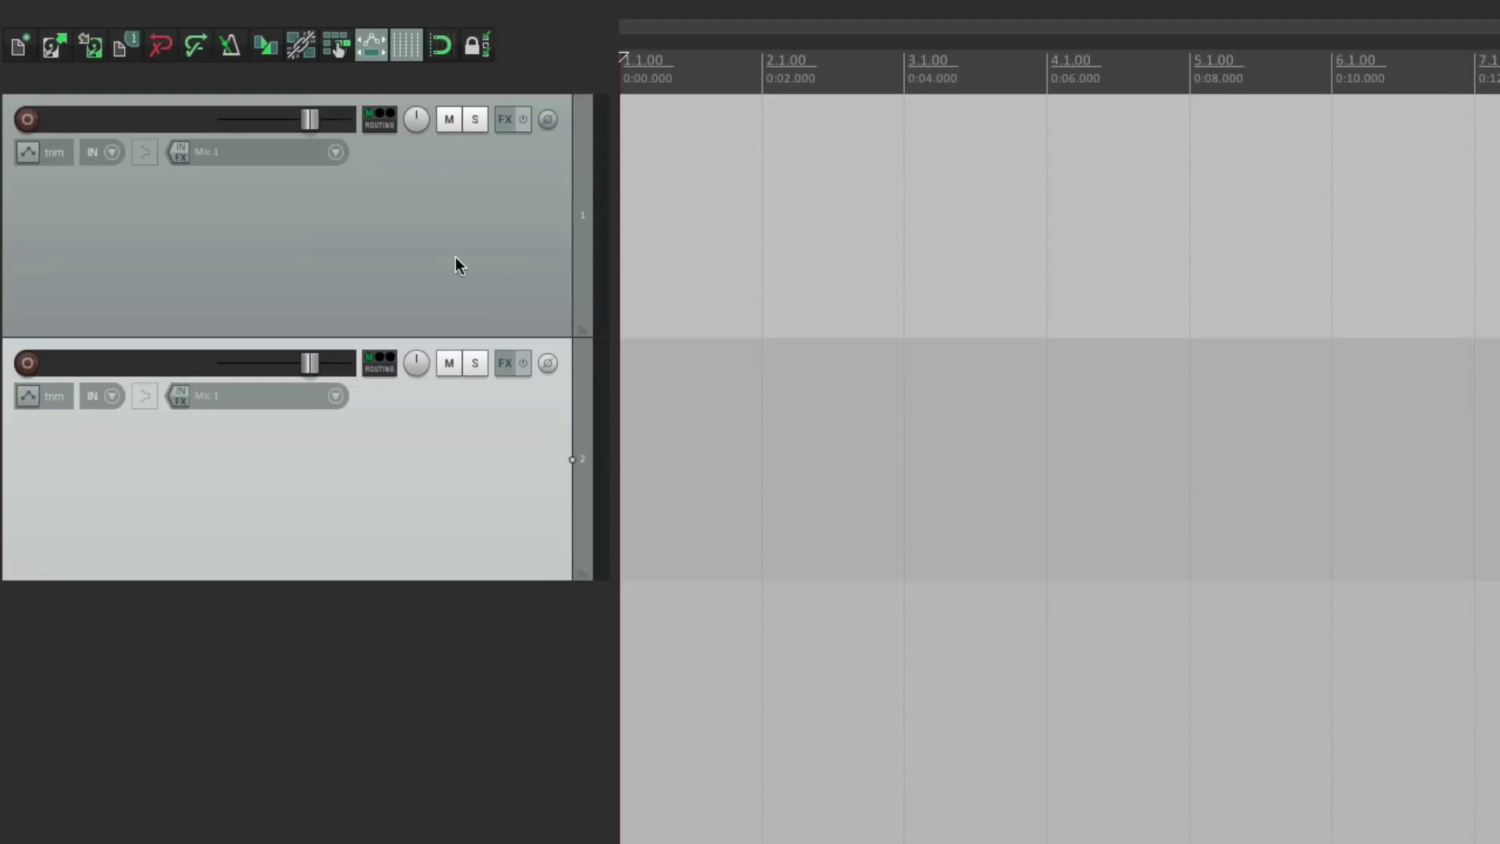
pyautogui.rightClick(432, 447)
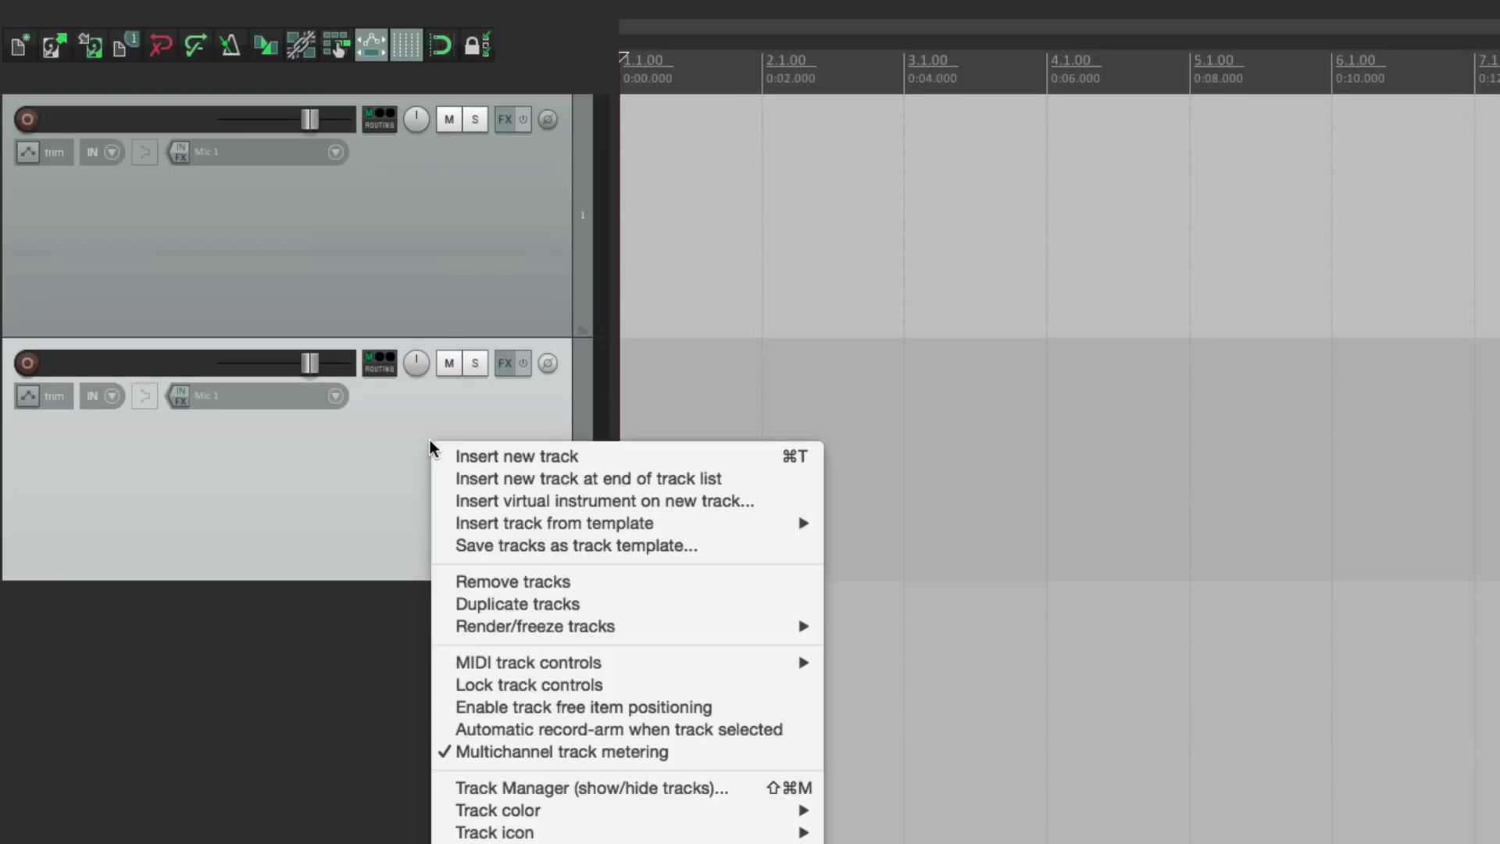
pyautogui.press('Escape')
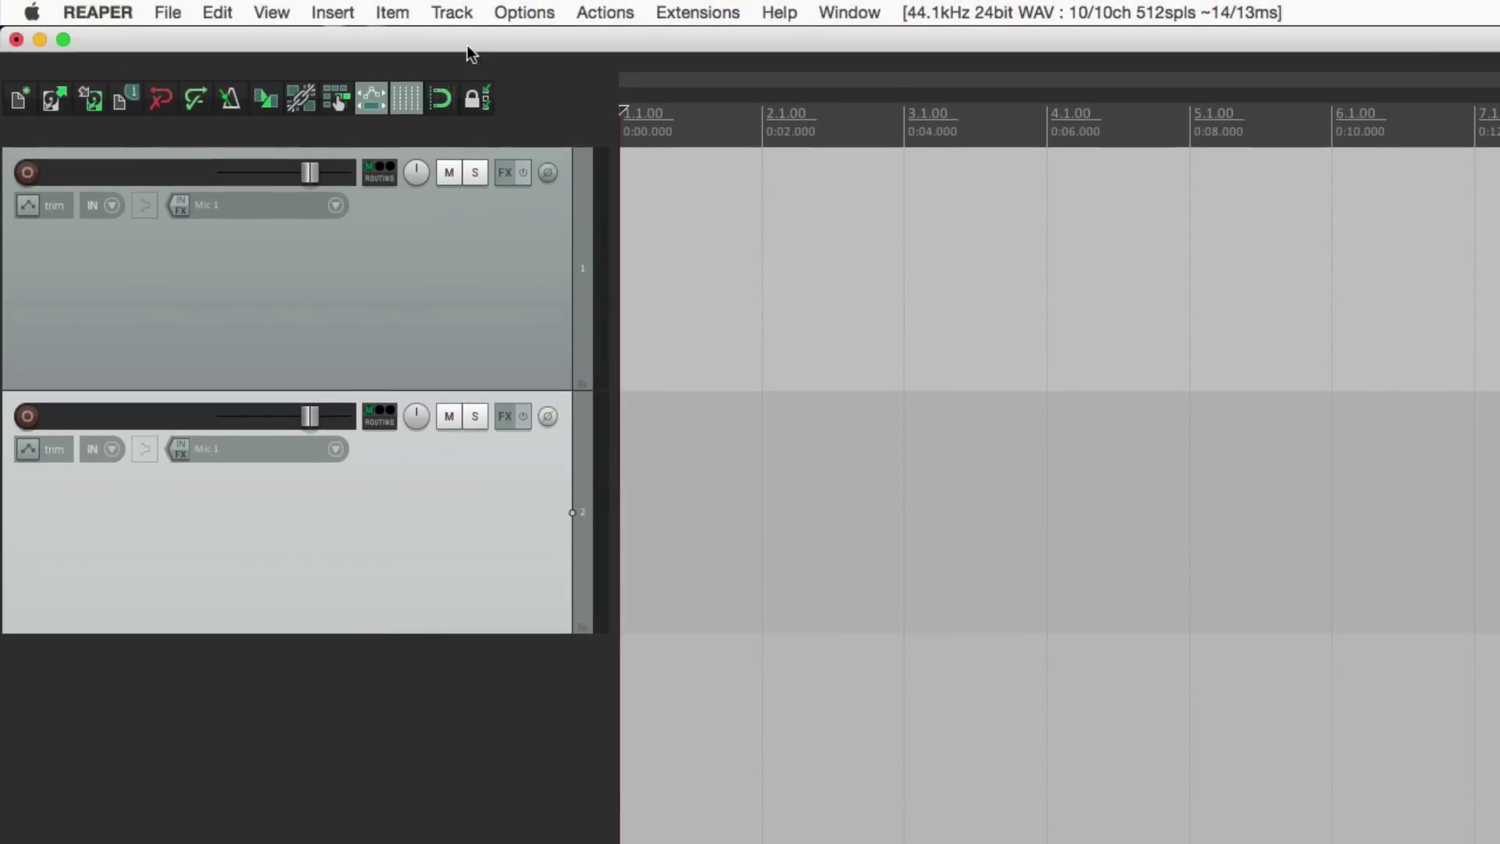
pyautogui.rightClick(439, 498)
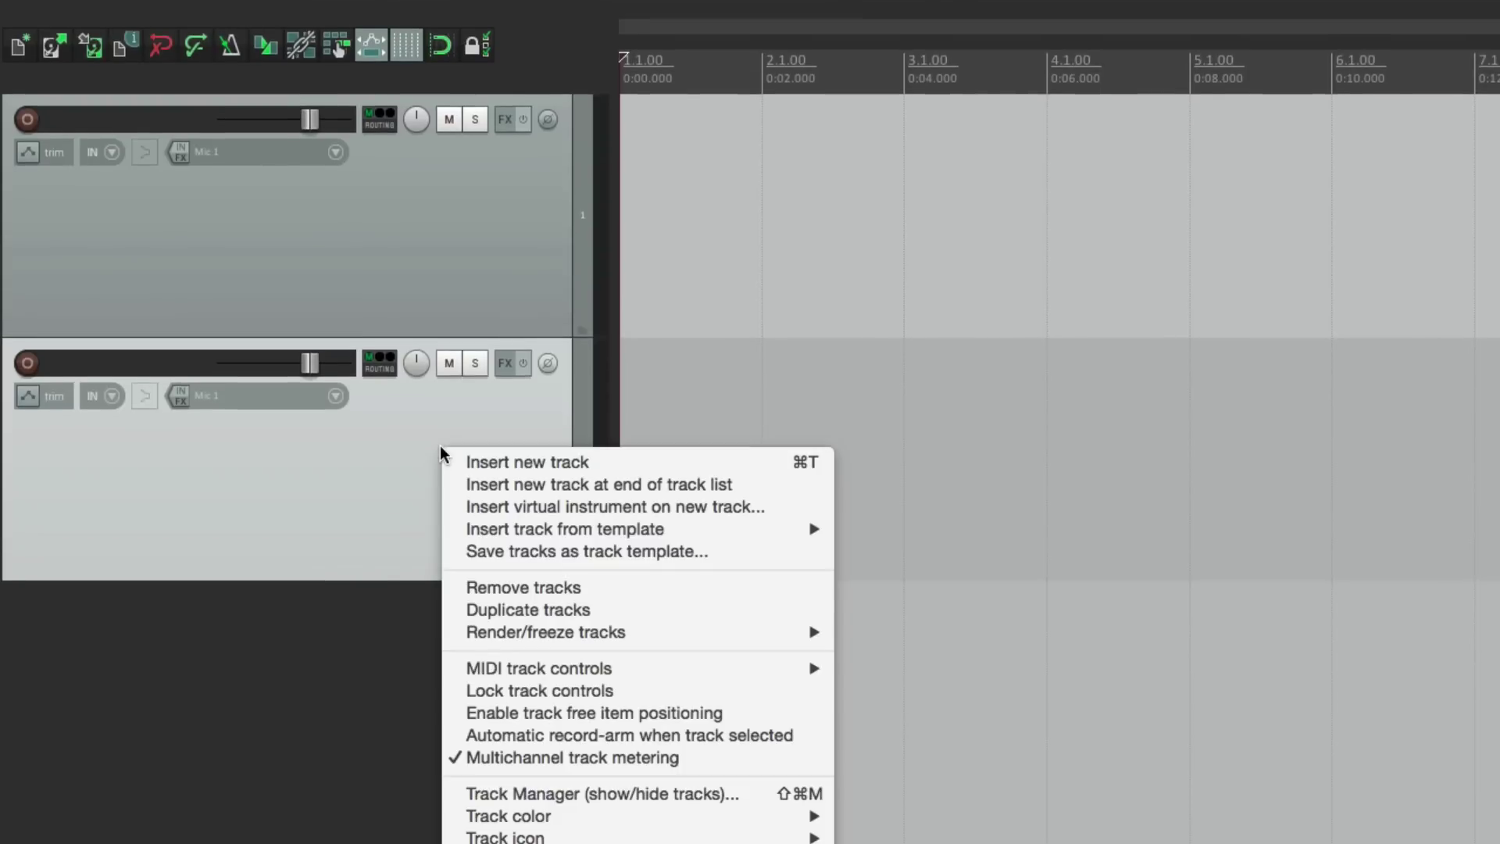
pyautogui.click(450, 610)
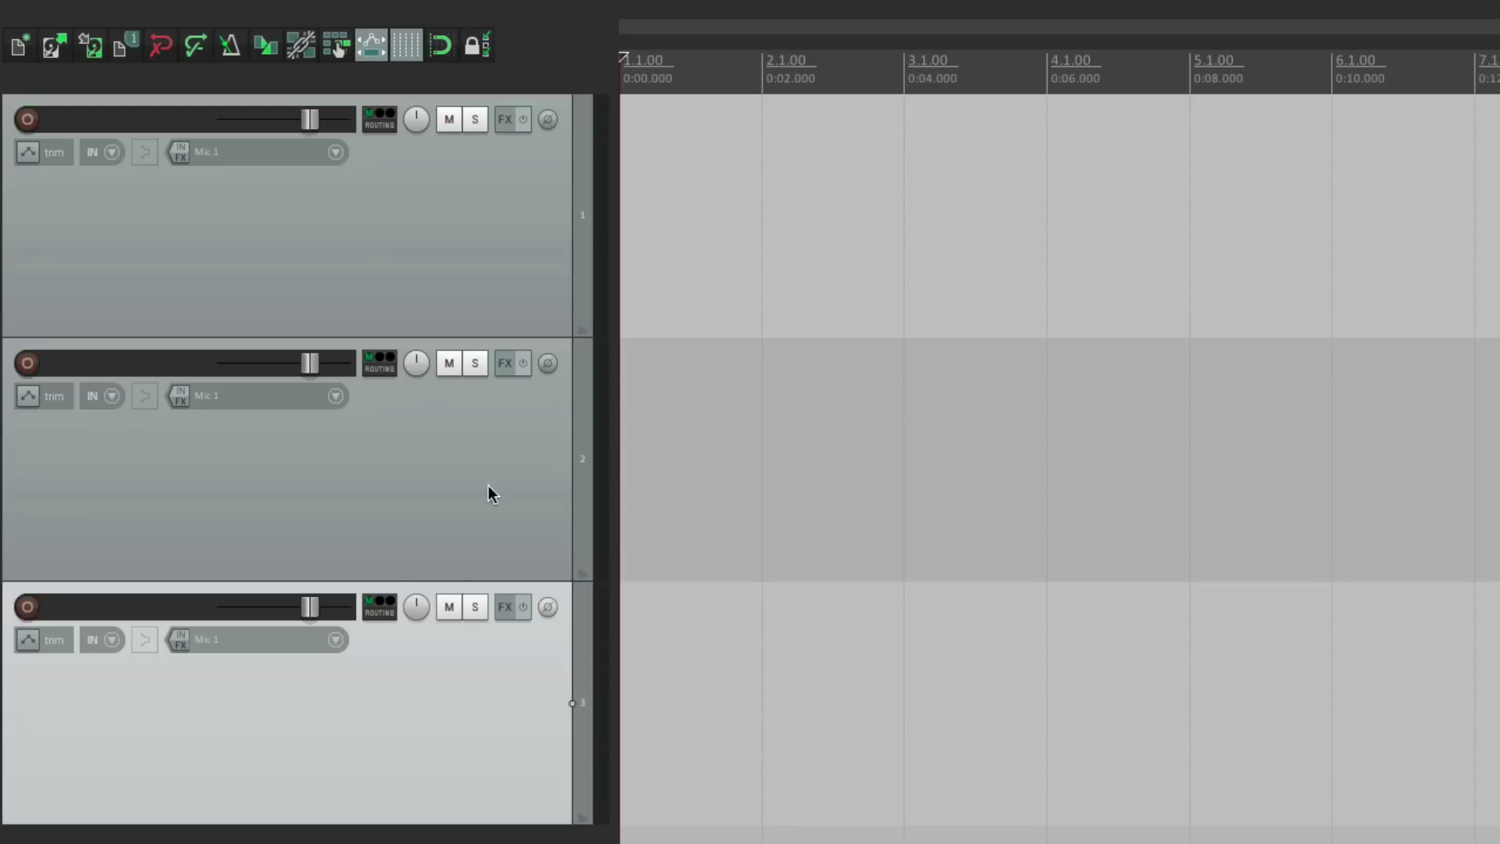
# - Move the middle track to the top of the track list, and move a track down to the end of the list
pyautogui.click(445, 492)
pyautogui.moveTo(382, 443); pyautogui.dragTo(391, 156)
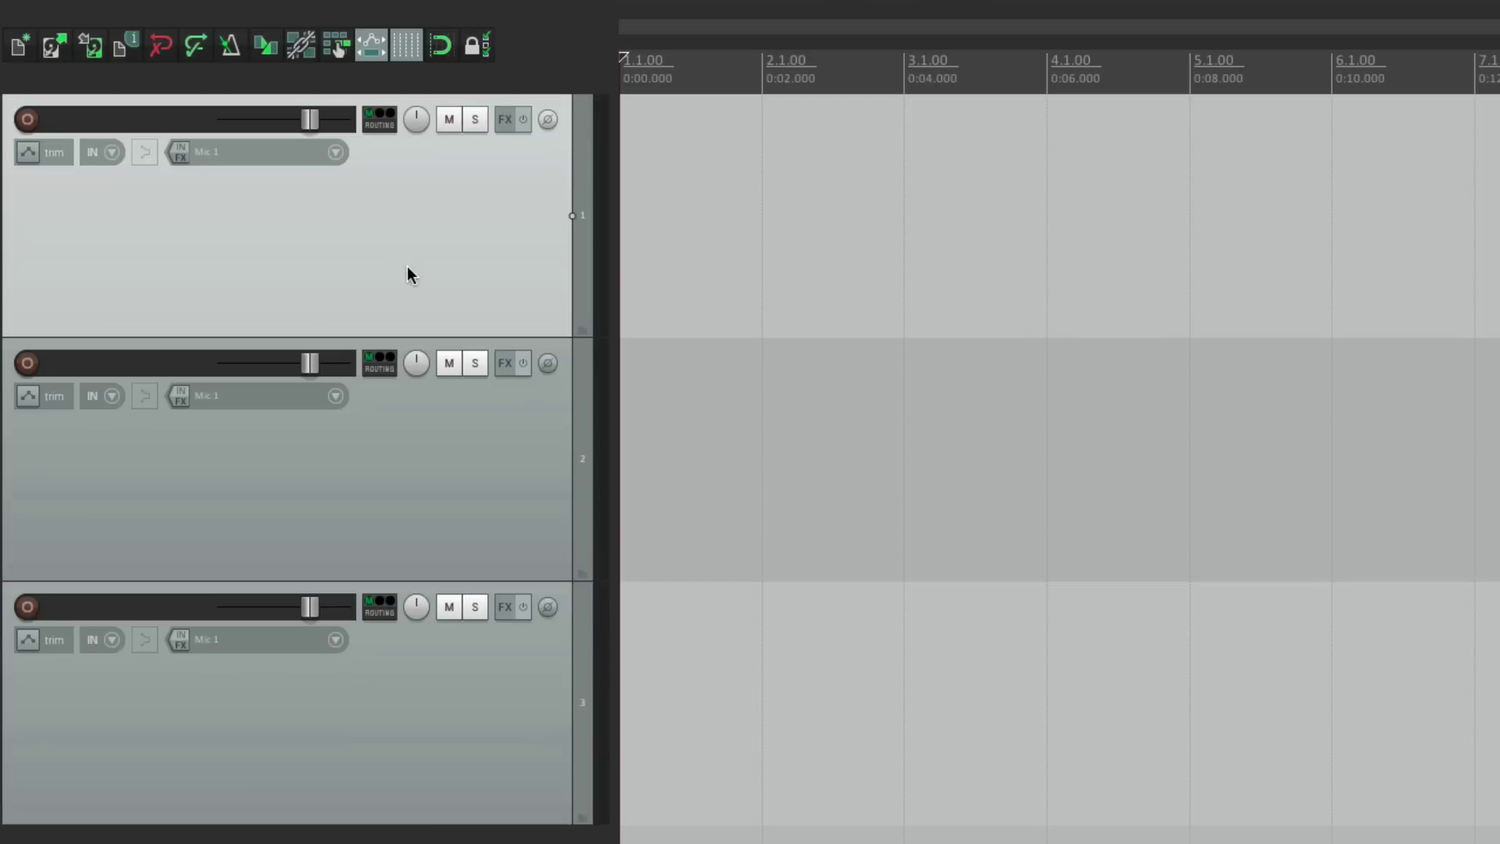
pyautogui.moveTo(388, 426); pyautogui.dragTo(300, 840)
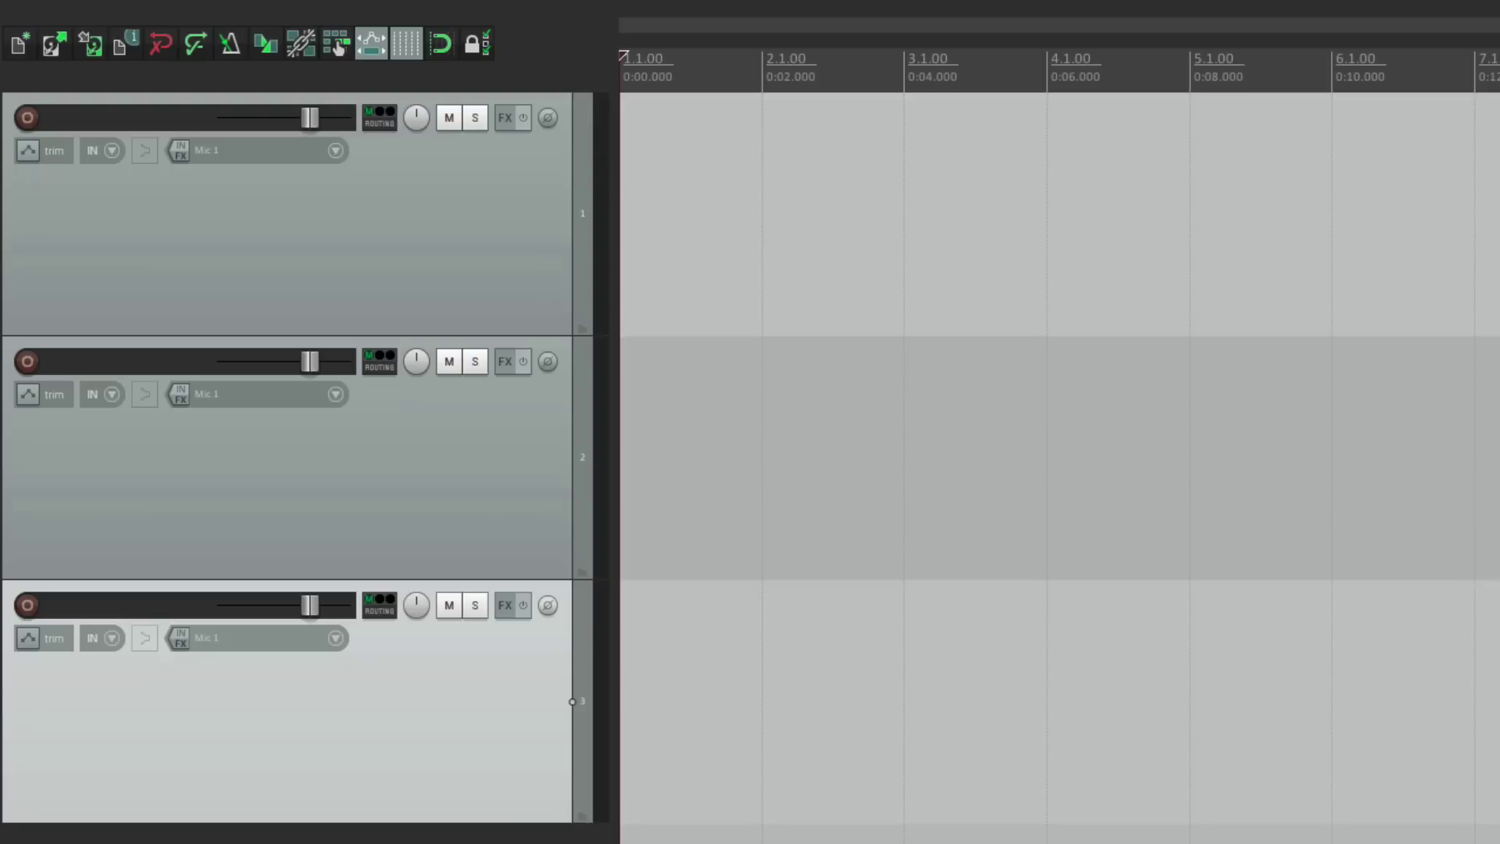
# - Make the first track slightly taller and the second track shorter
pyautogui.moveTo(546, 335)
pyautogui.mouseDown()
pyautogui.moveTo(543, 186)
pyautogui.moveTo(539, 353)
pyautogui.mouseUp()
pyautogui.moveTo(517, 597)
pyautogui.mouseDown()
pyautogui.moveTo(500, 841)
pyautogui.moveTo(524, 570)
pyautogui.mouseUp()
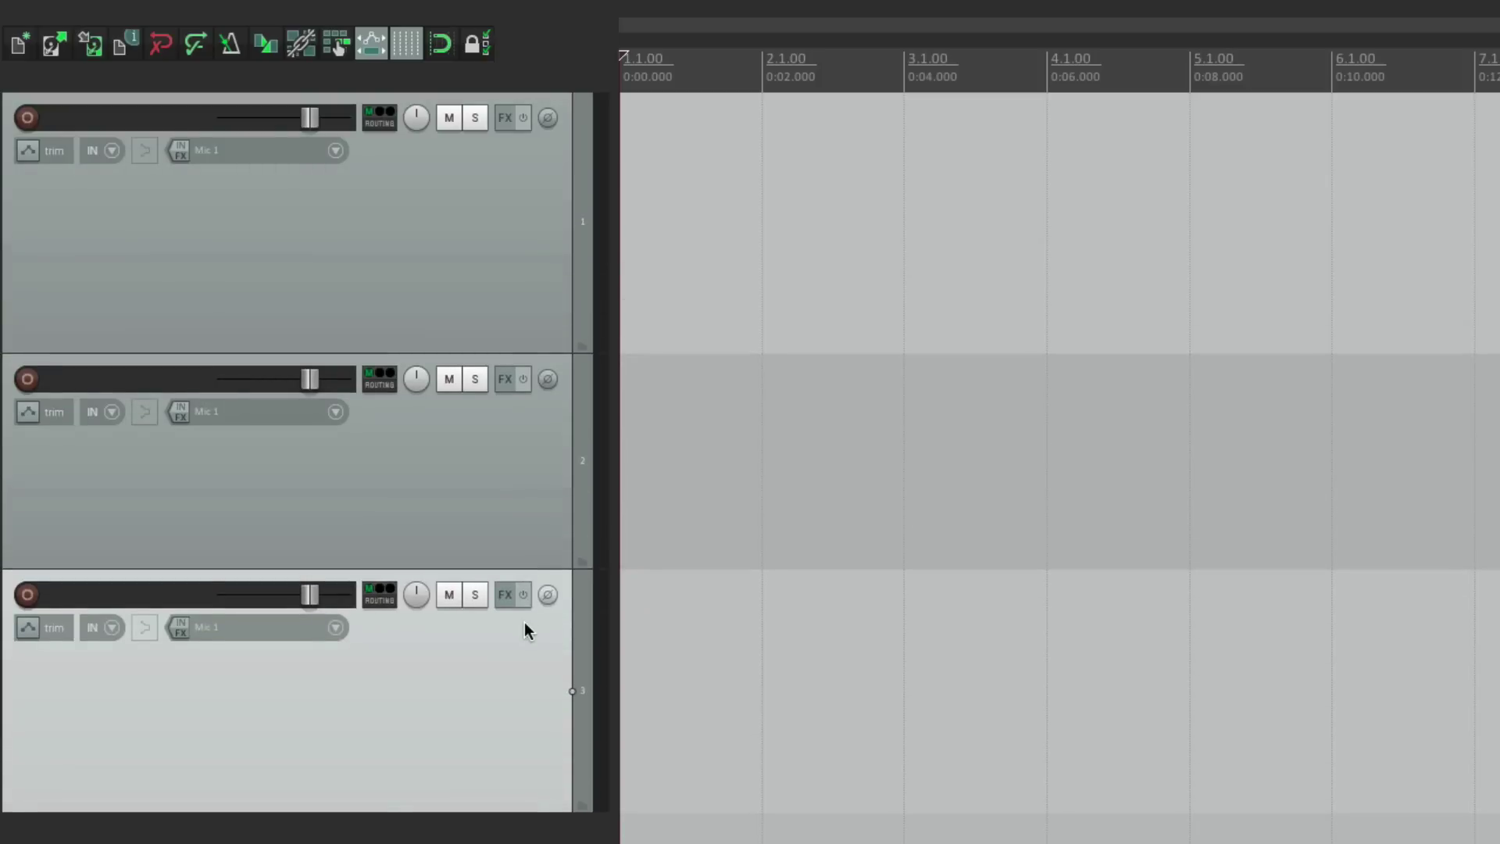
# - Name the three tracks Drums, Bass and Guitar from first to last
pyautogui.click(111, 124)
pyautogui.doubleClick(111, 123)
pyautogui.write('Drums')
pyautogui.press('Return')
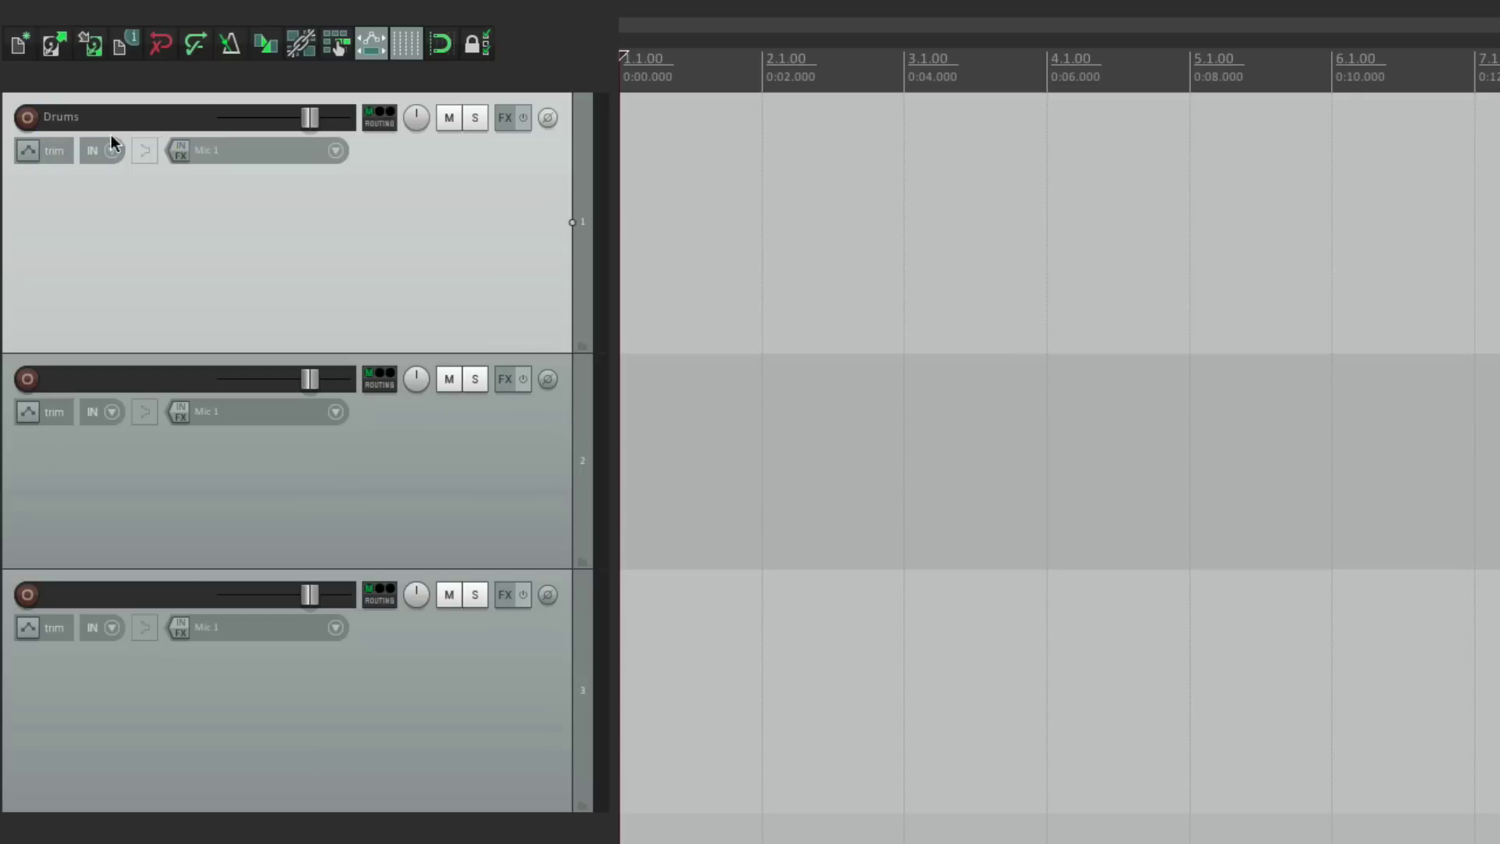
pyautogui.click(105, 373)
pyautogui.doubleClick(105, 373)
pyautogui.write('Bass')
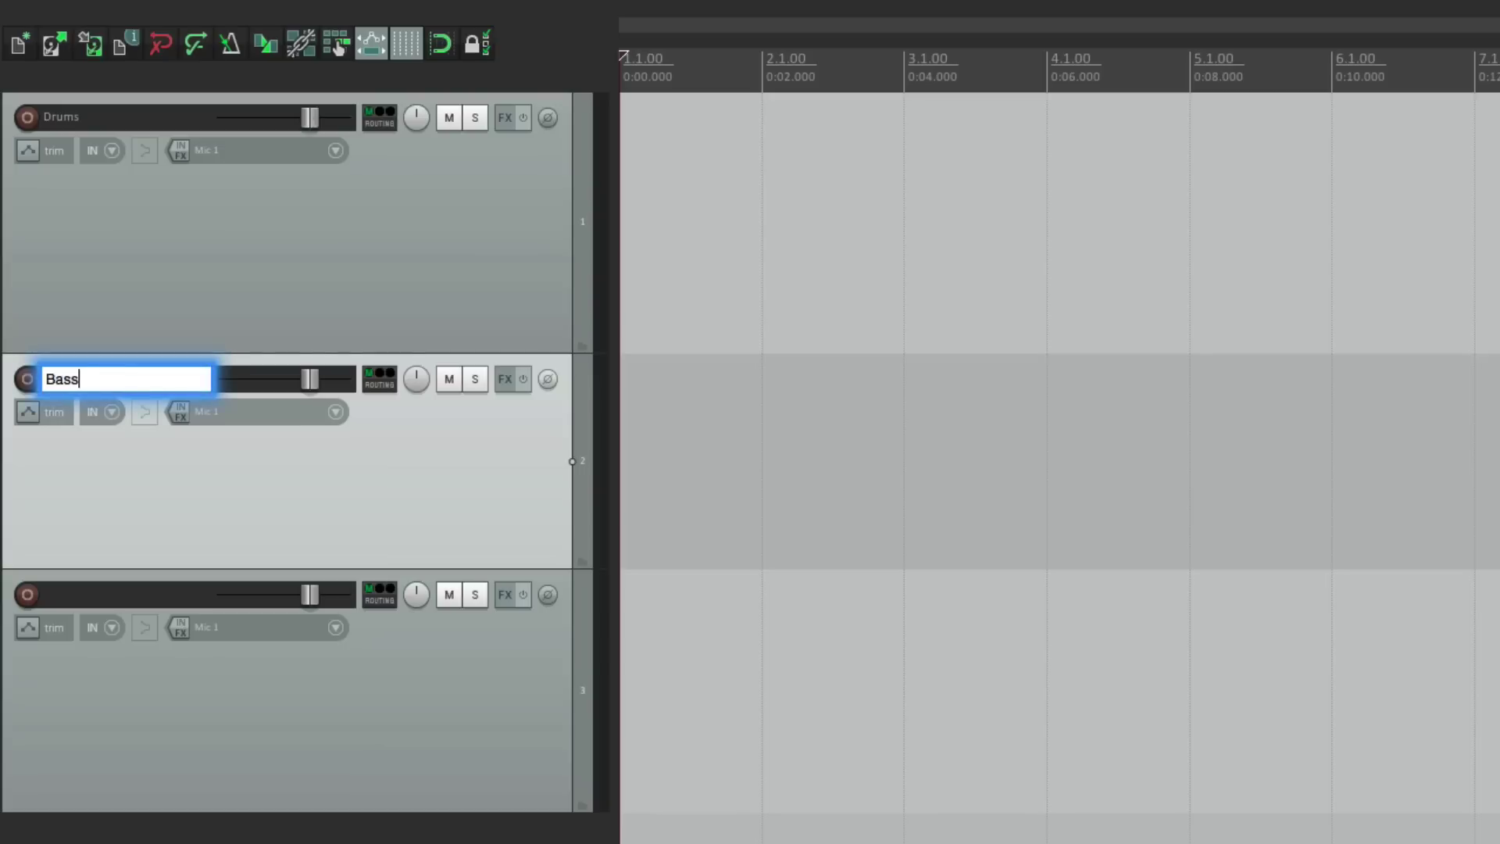
pyautogui.press('Tab')
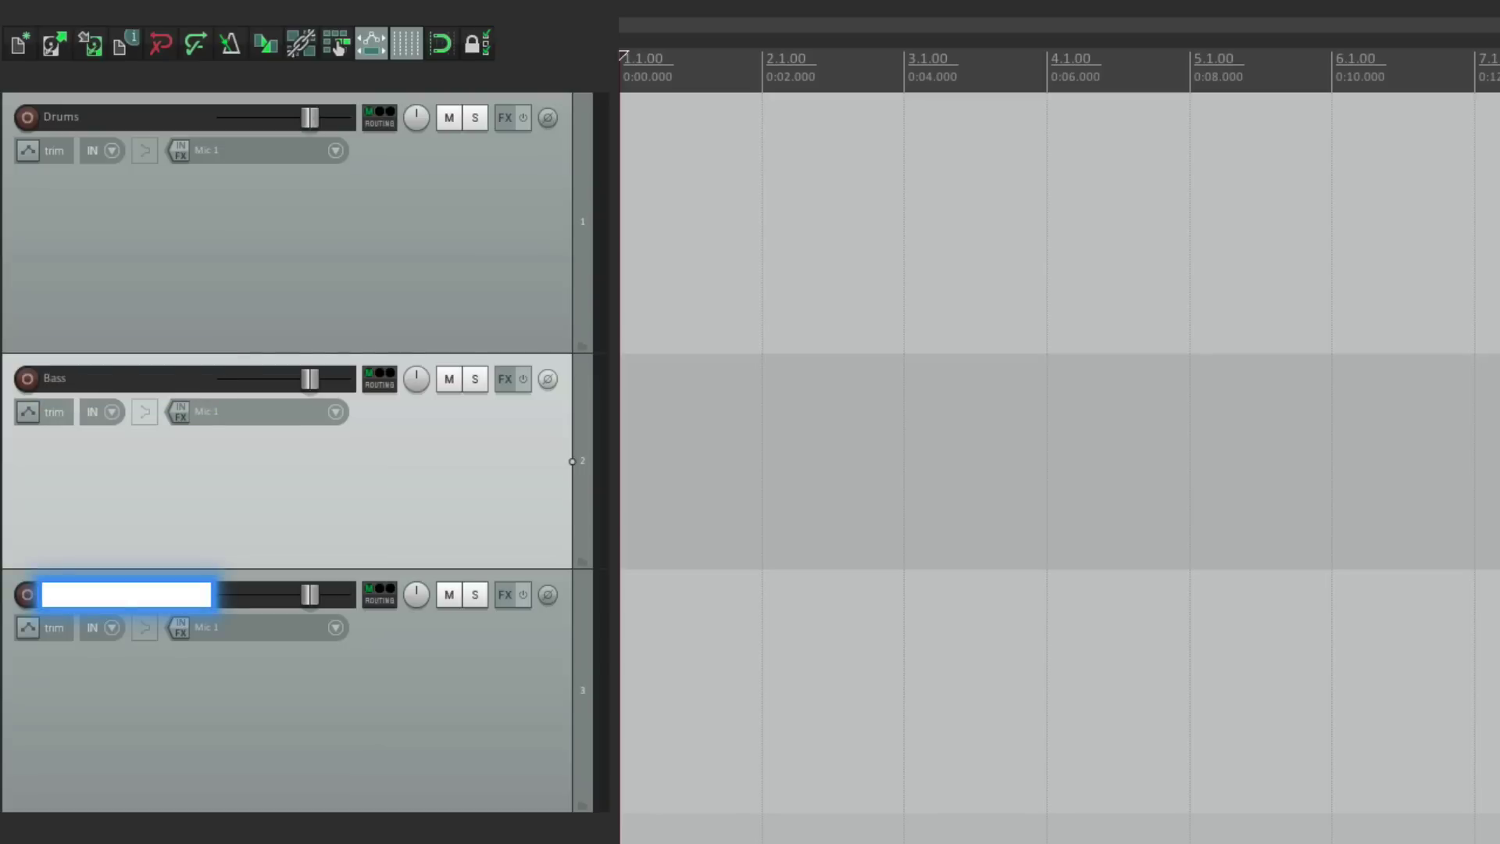
pyautogui.write('Guitar')
pyautogui.press('Return')
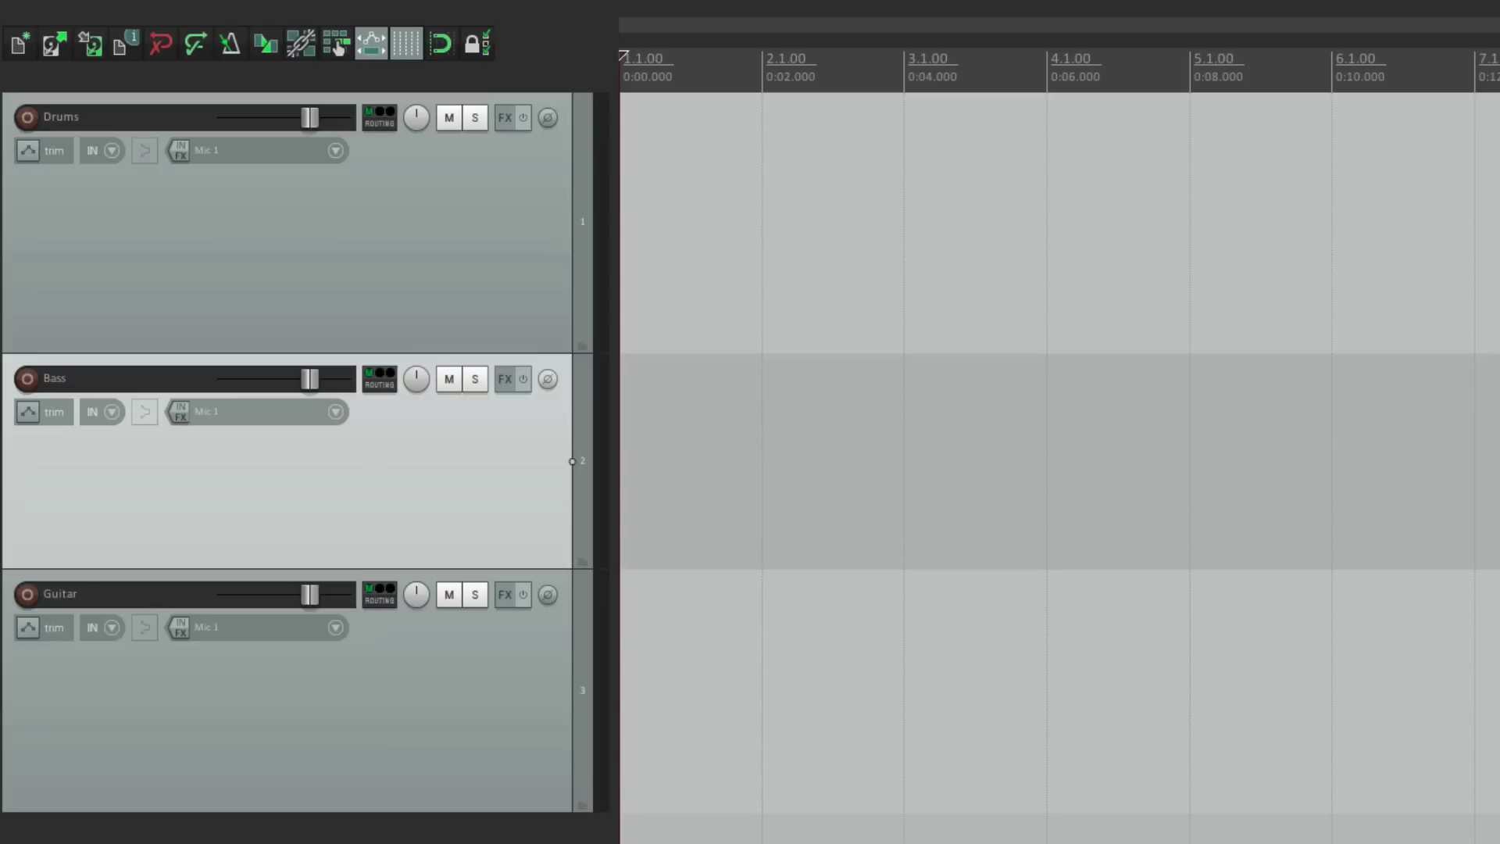
# - Remove the Drums, Bass and Guitar tracks so the project has no tracks
pyautogui.click(333, 207)
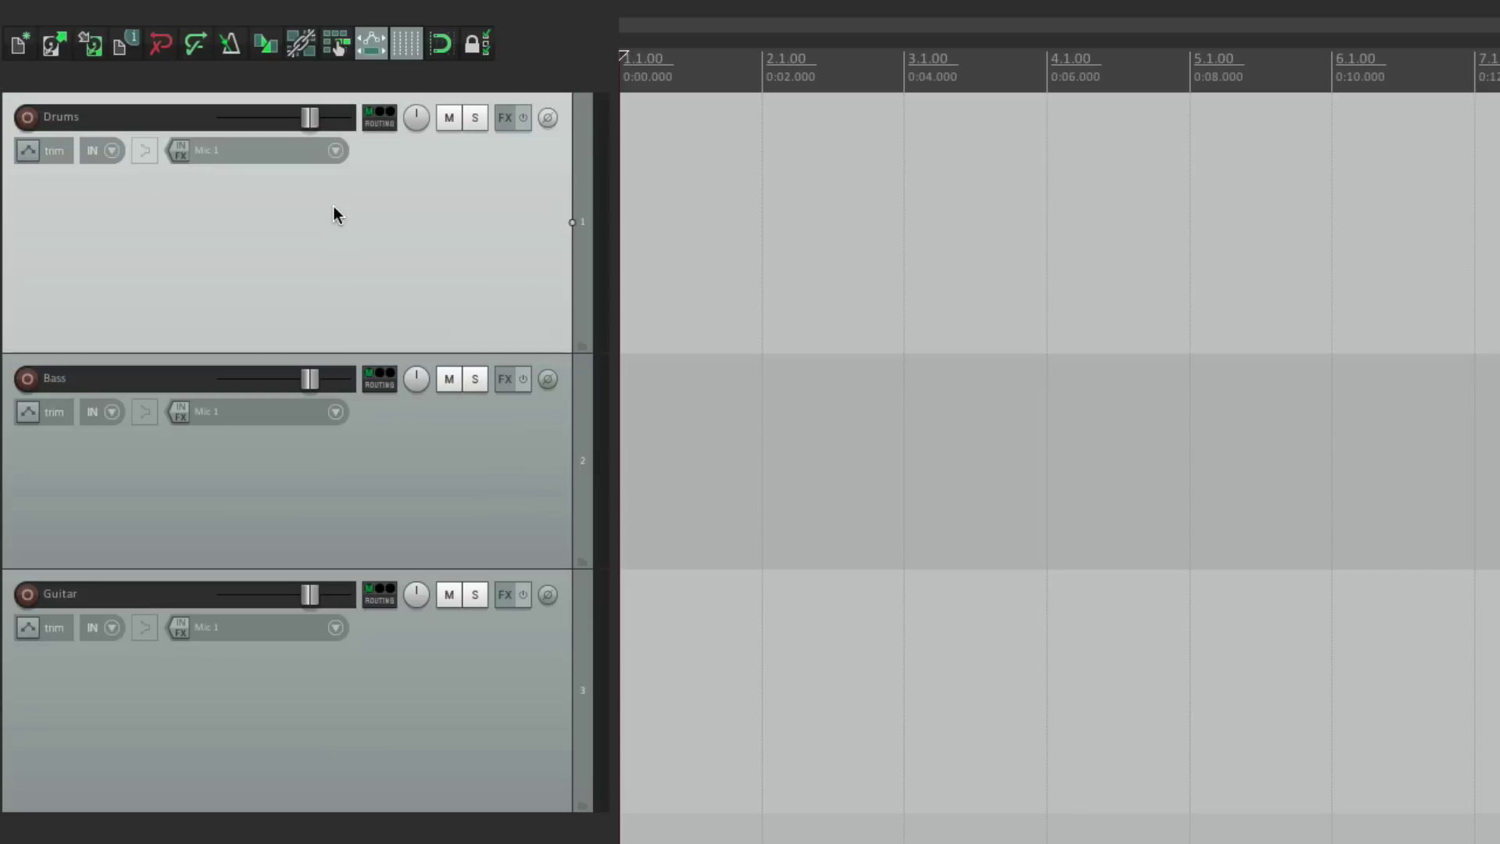
pyautogui.rightClick(333, 206)
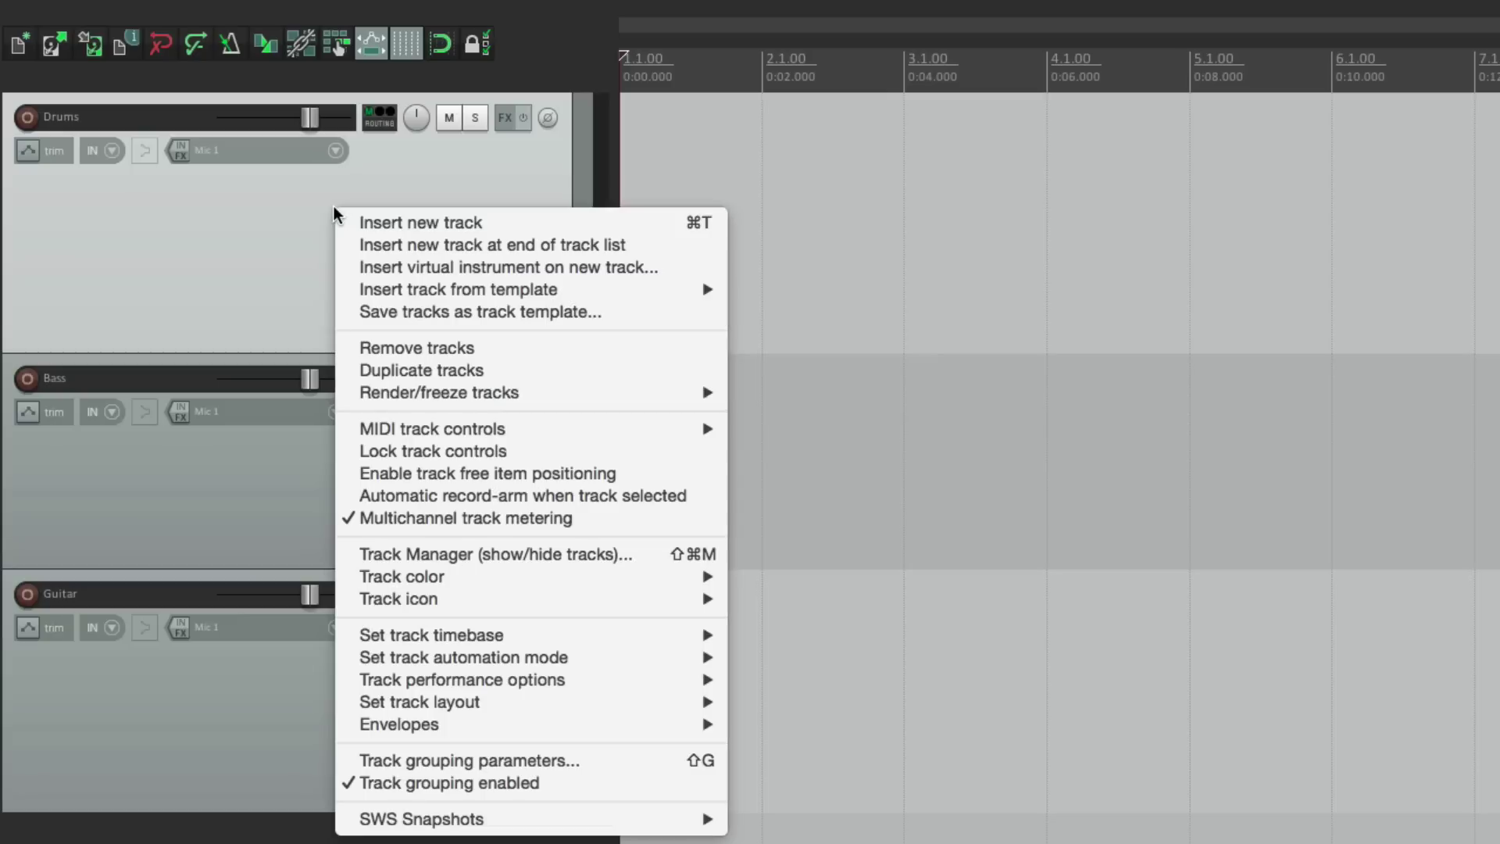
pyautogui.click(347, 350)
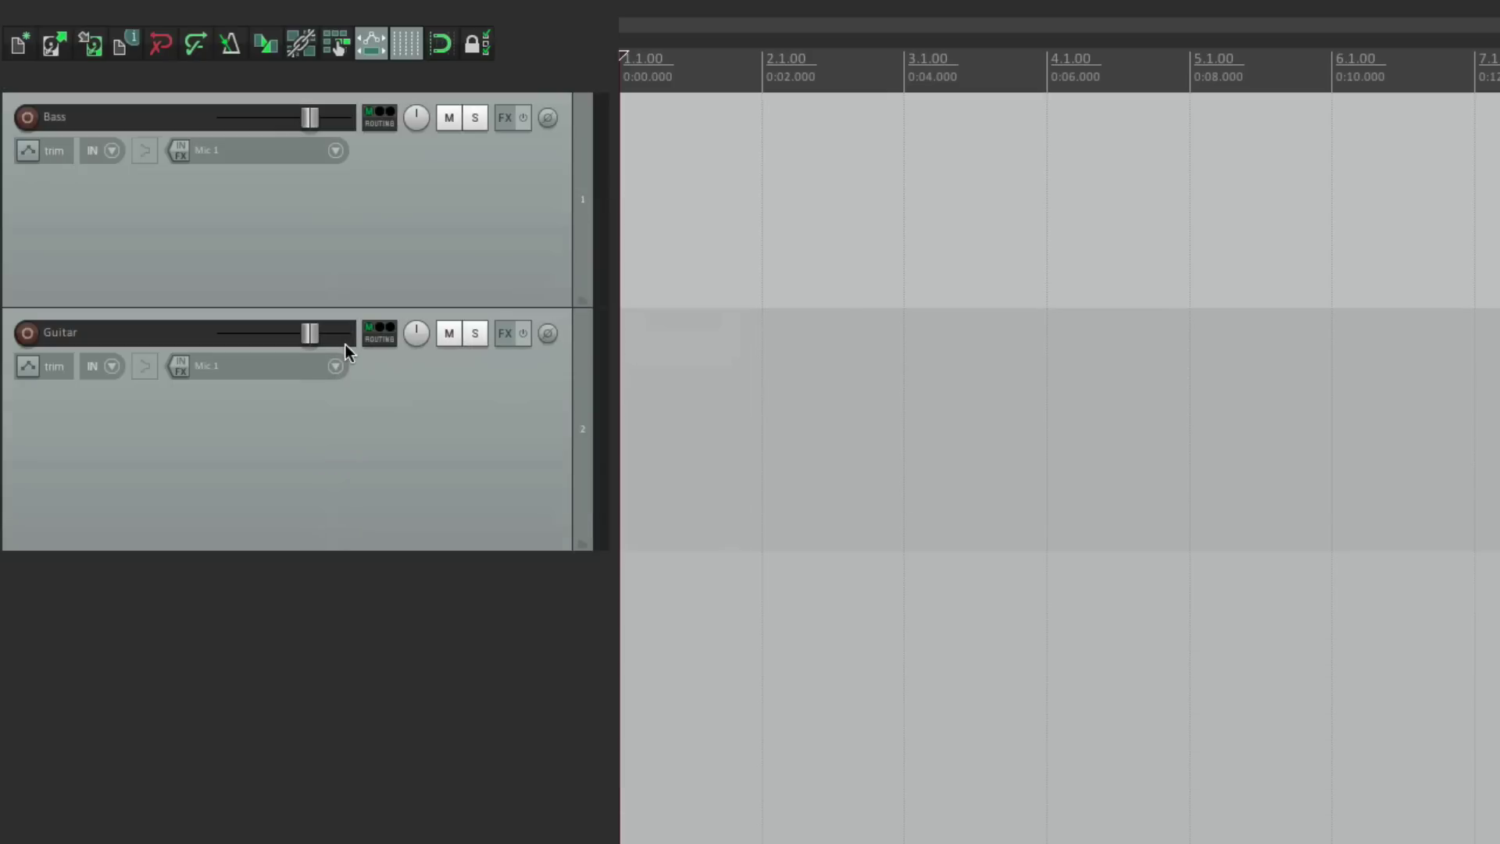
pyautogui.click(432, 289)
pyautogui.press('Delete')
pyautogui.click(432, 289)
pyautogui.press('Delete')
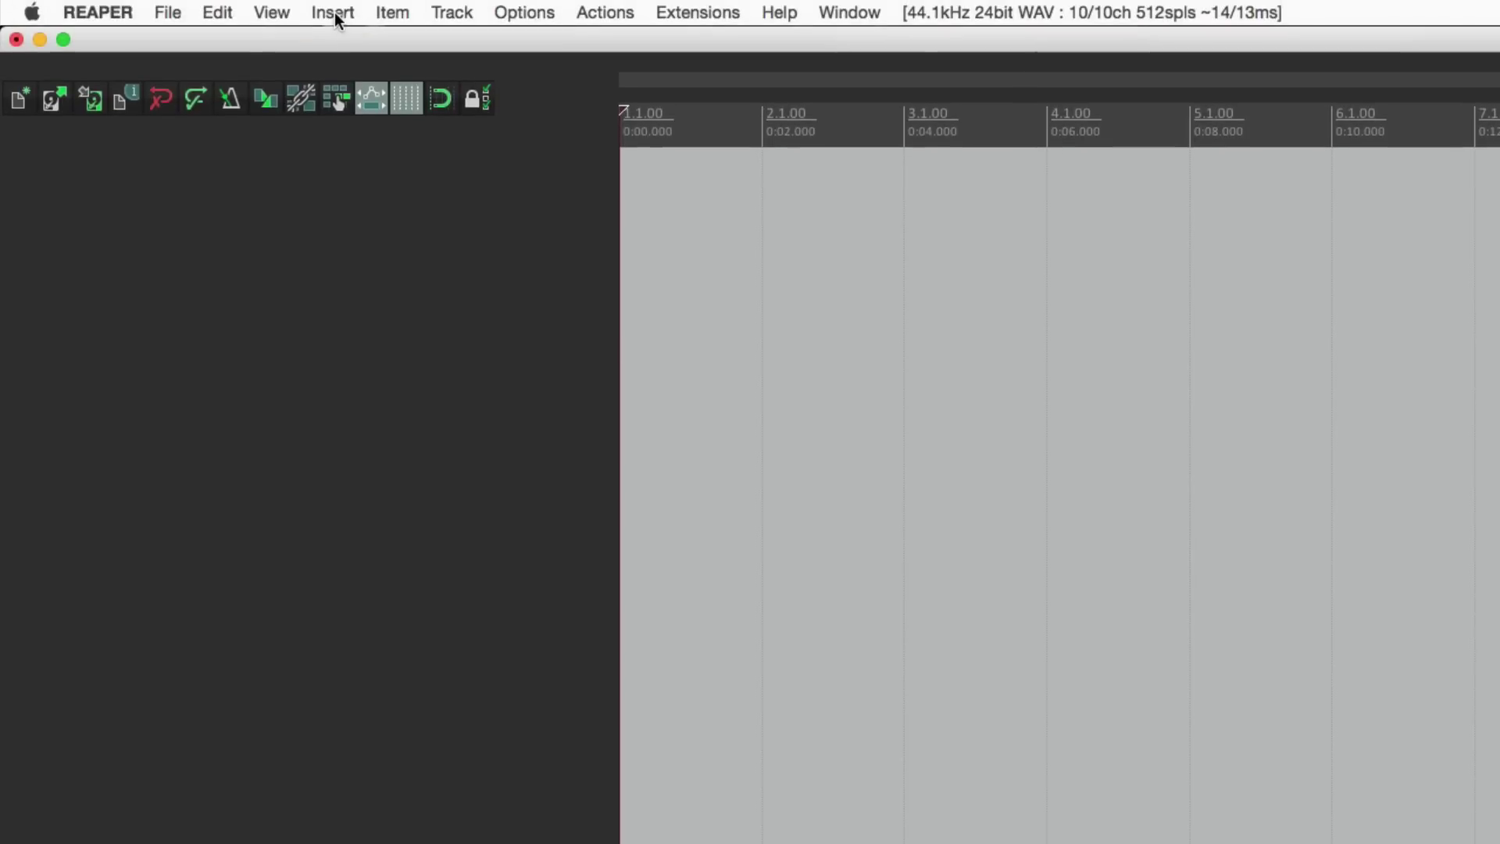
# - Insert 4 tracks at once named Vocal, placed after the last touched track
pyautogui.click(335, 13)
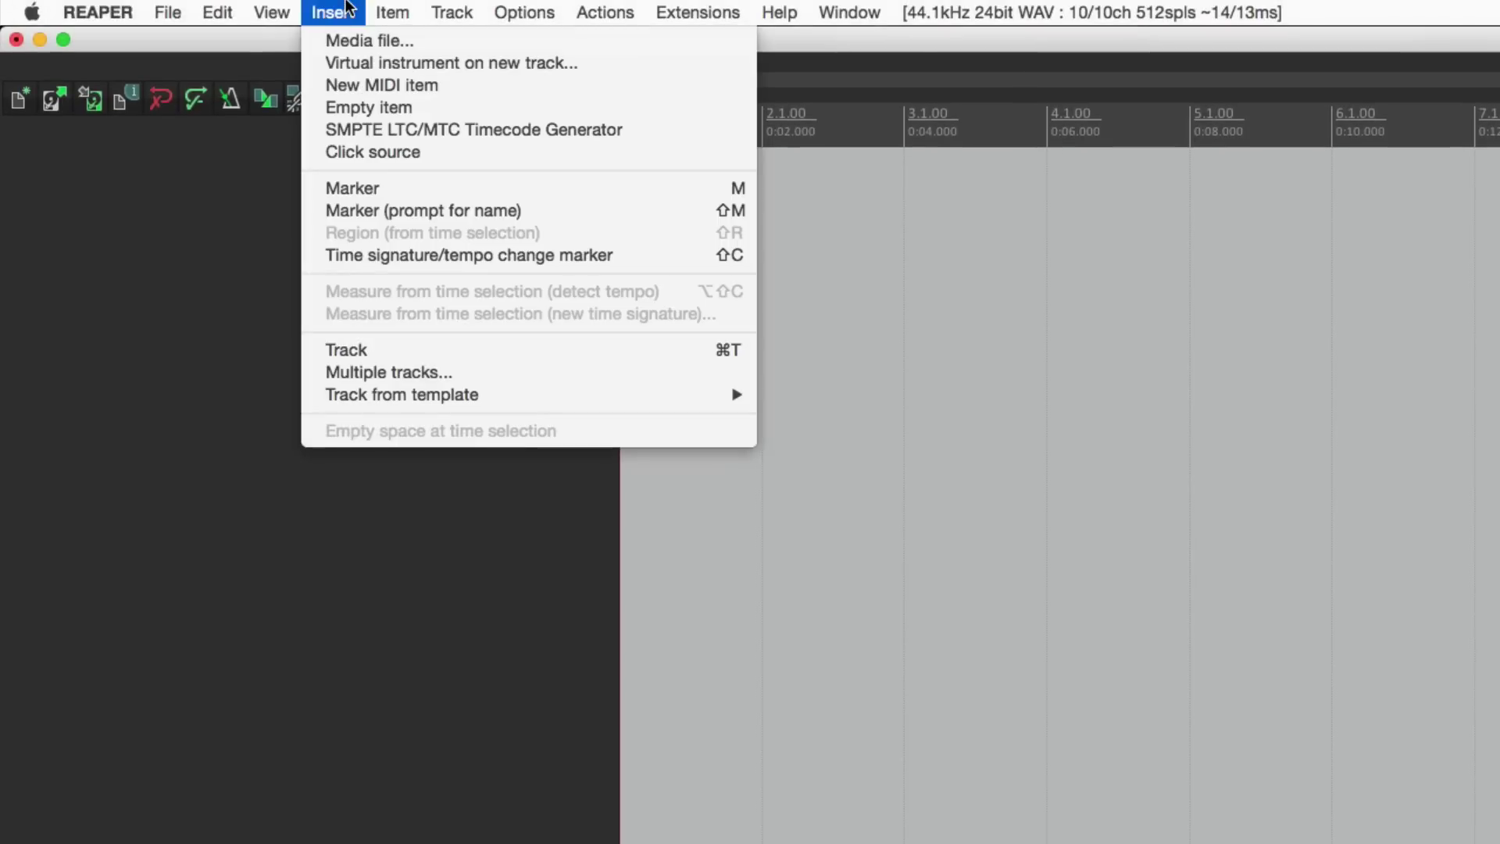
pyautogui.click(305, 373)
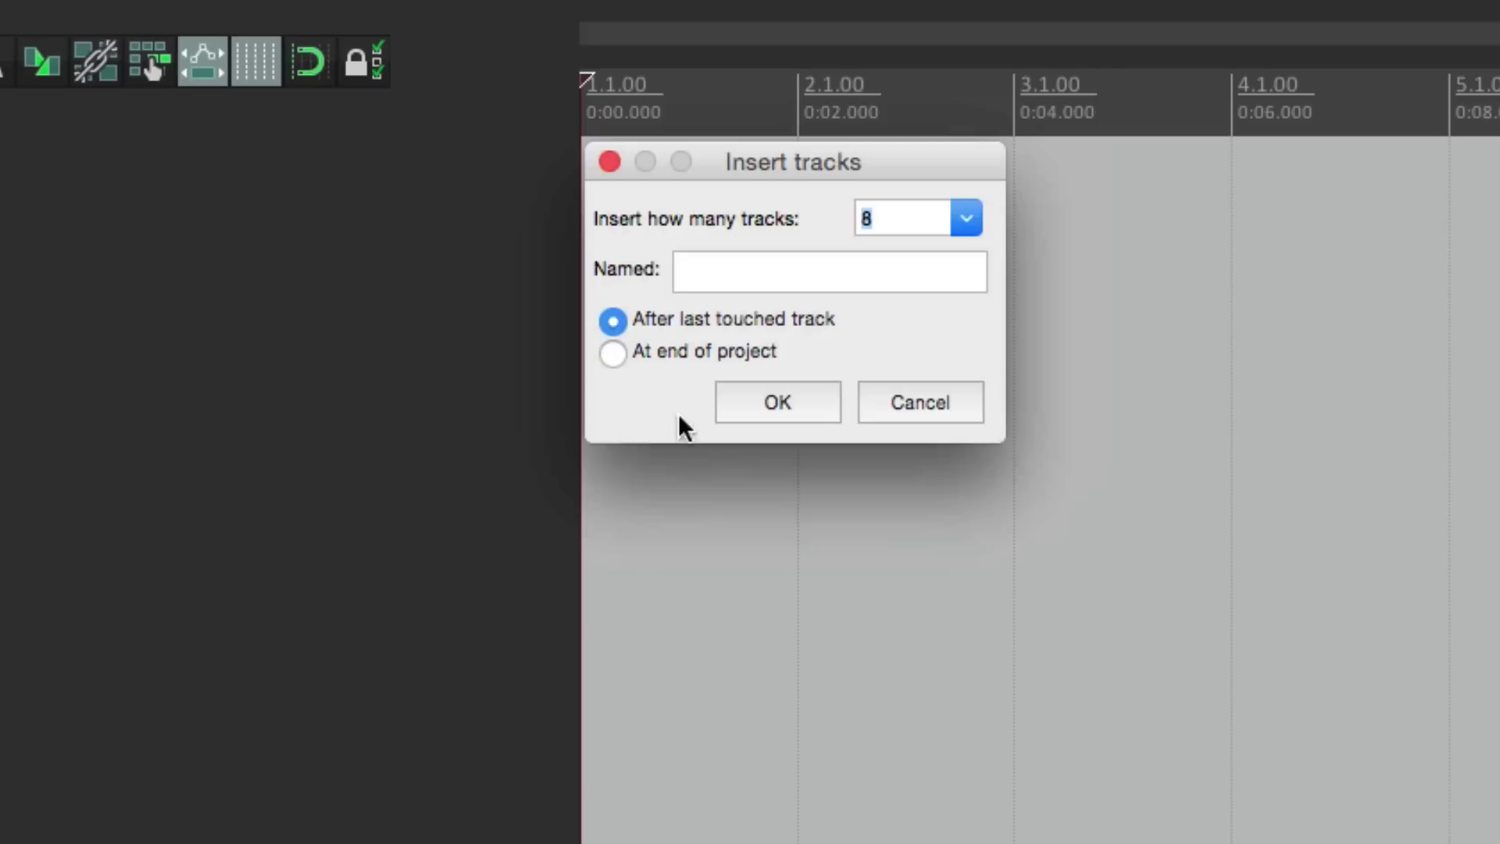
pyautogui.write('4')
pyautogui.click(779, 272)
pyautogui.write('Vocal')
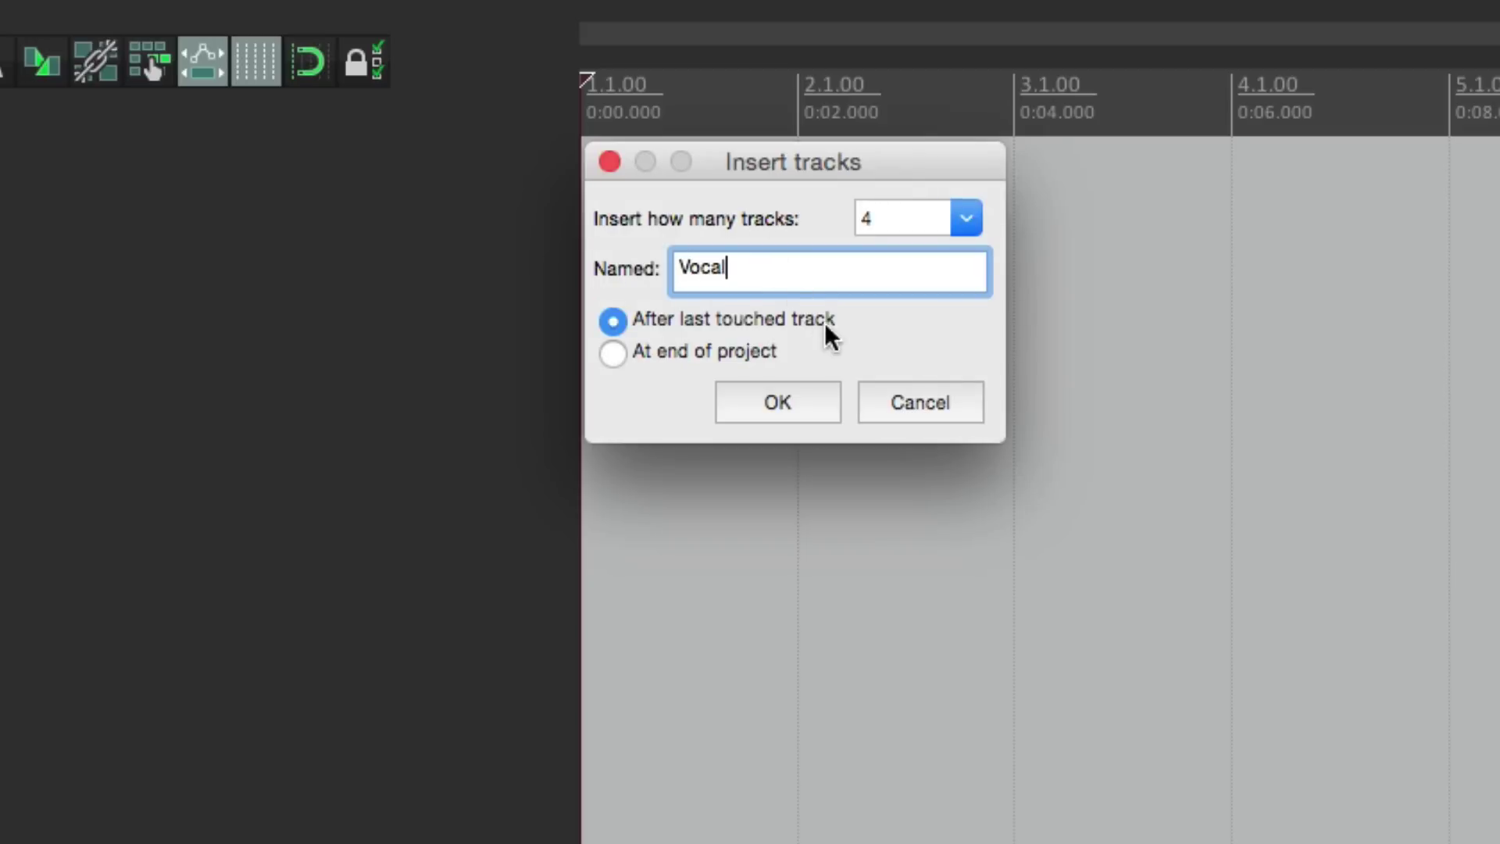
pyautogui.click(795, 406)
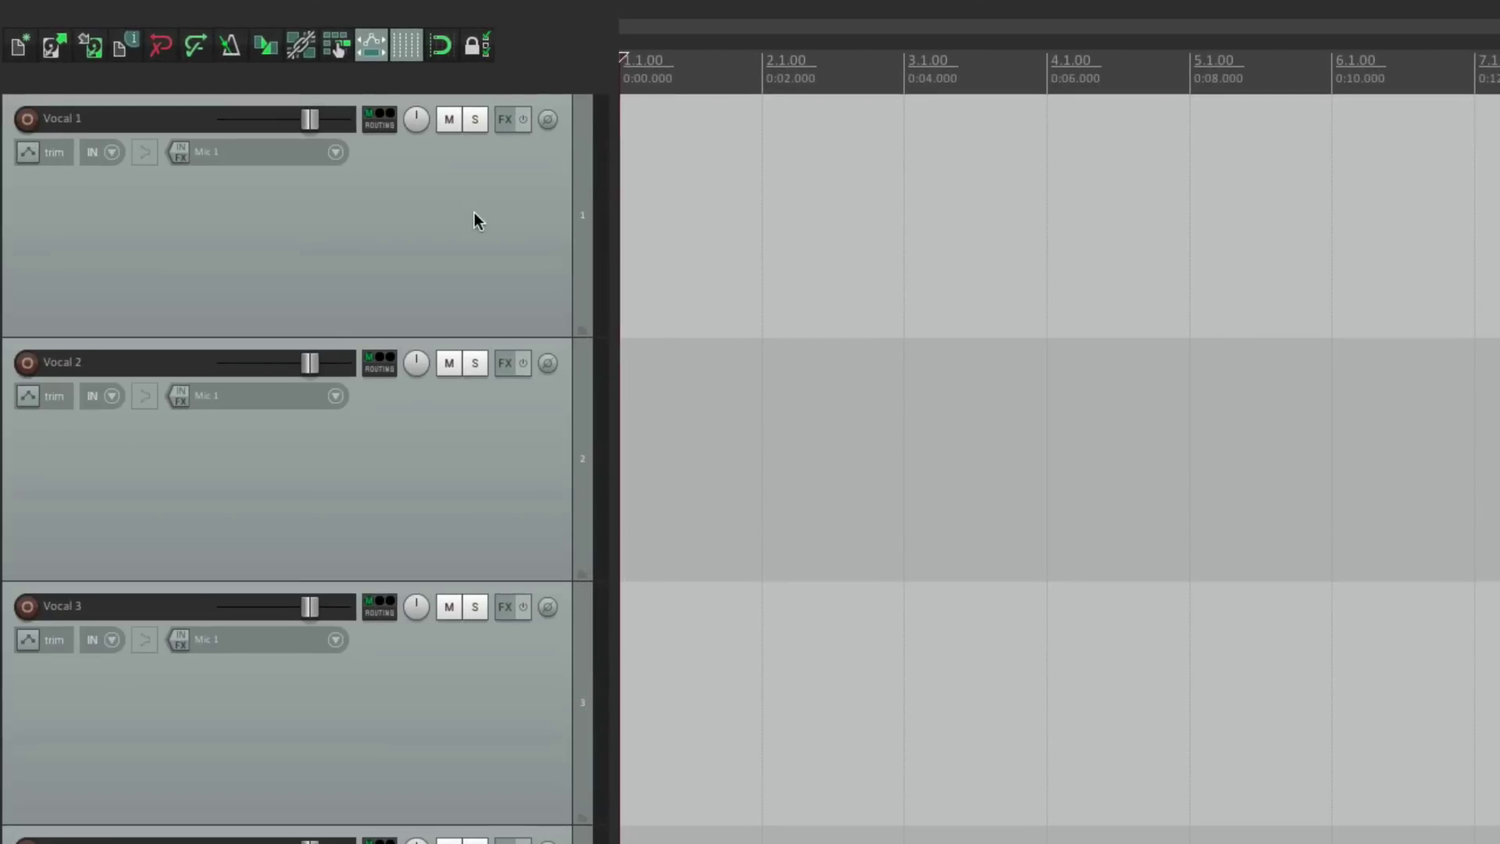
# - Set the Vocal 1 track to a custom bright green color from the color wheel at full brightness
pyautogui.click(473, 212)
pyautogui.rightClick(474, 212)
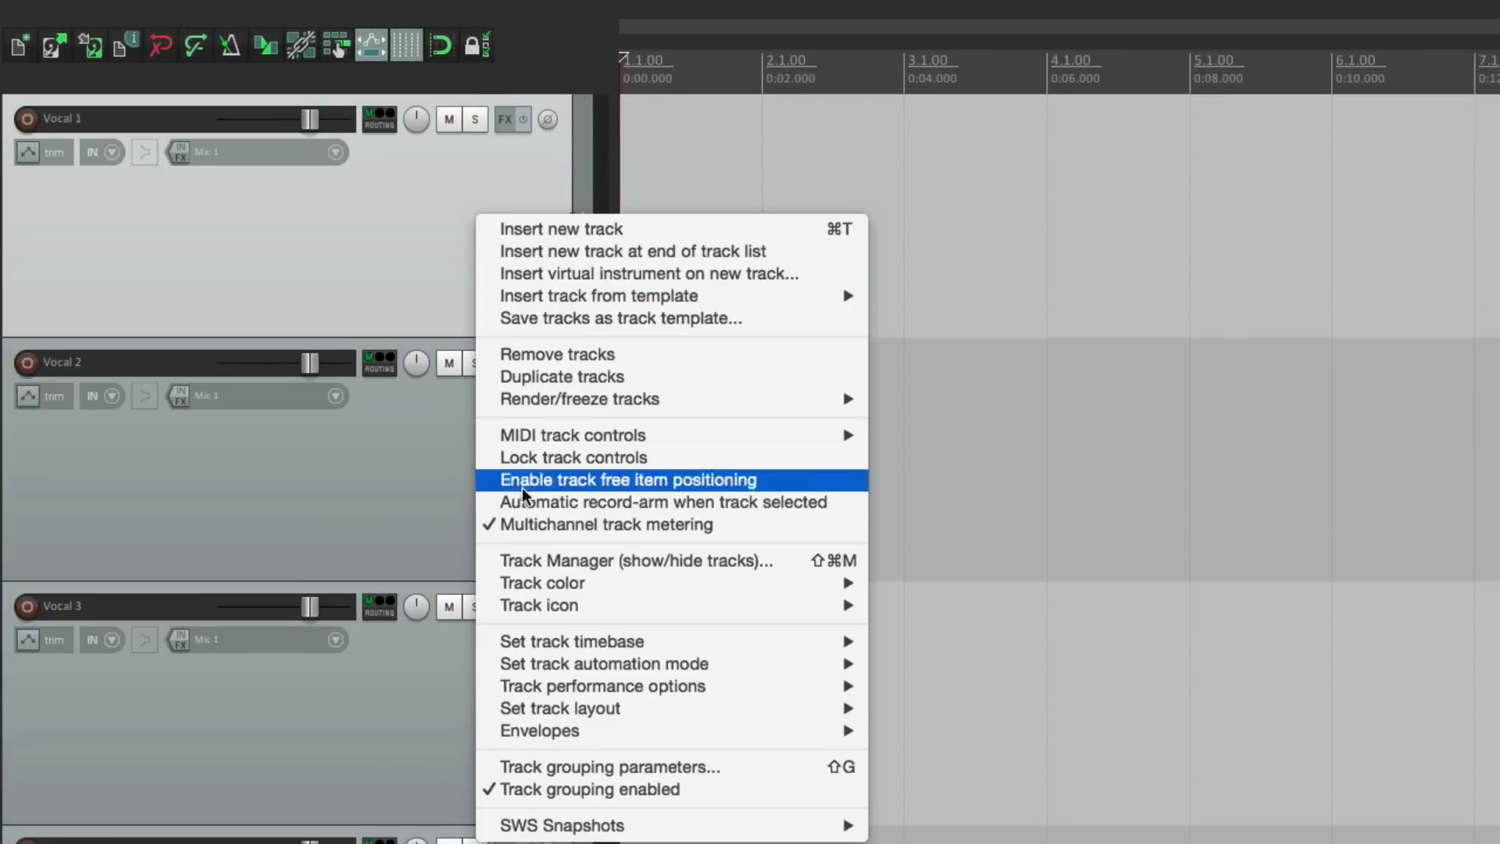
pyautogui.moveTo(494, 585)
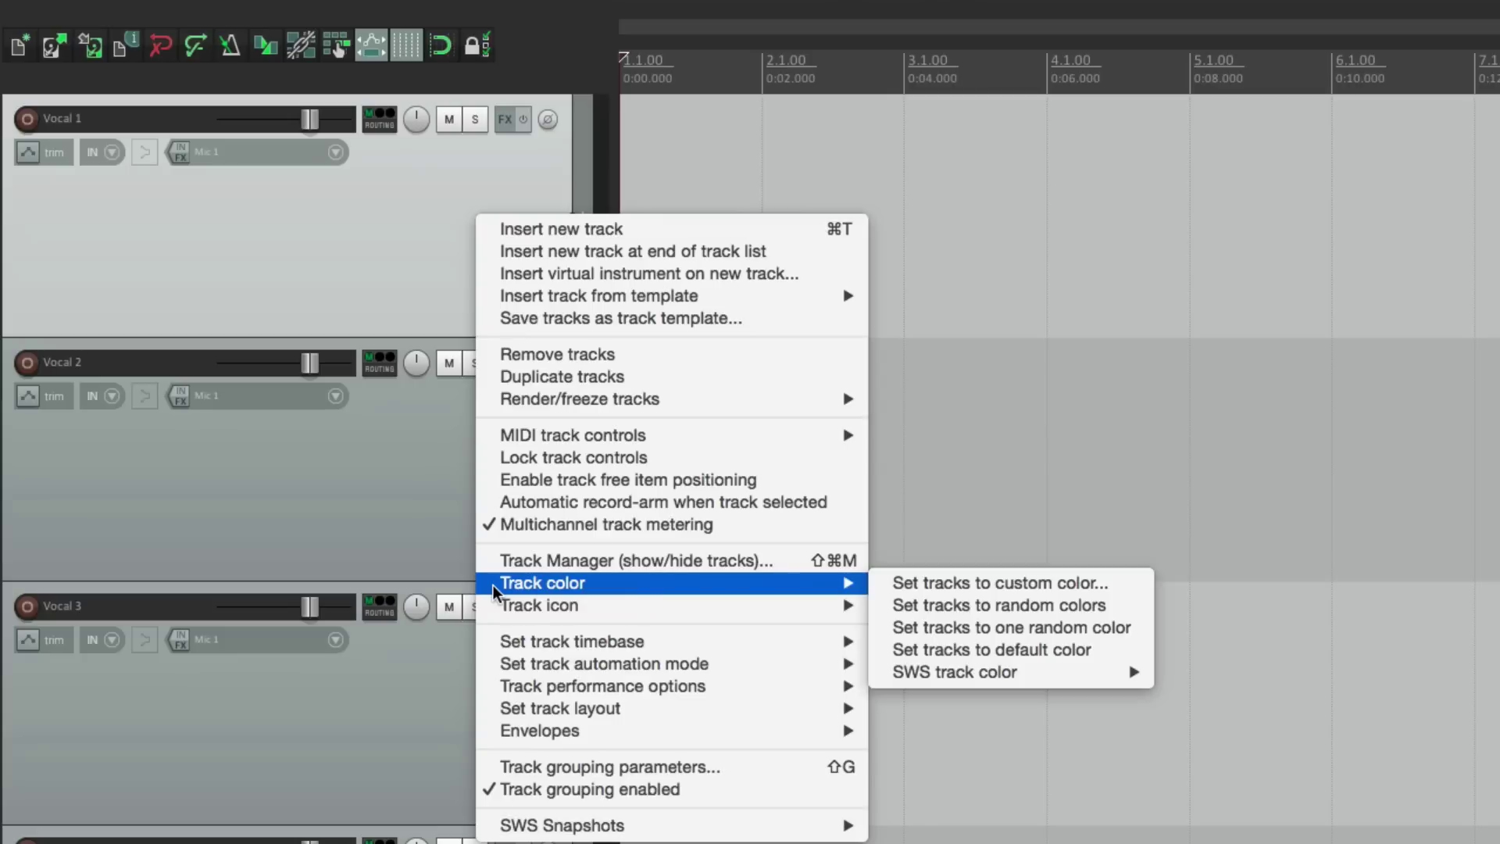
pyautogui.click(875, 582)
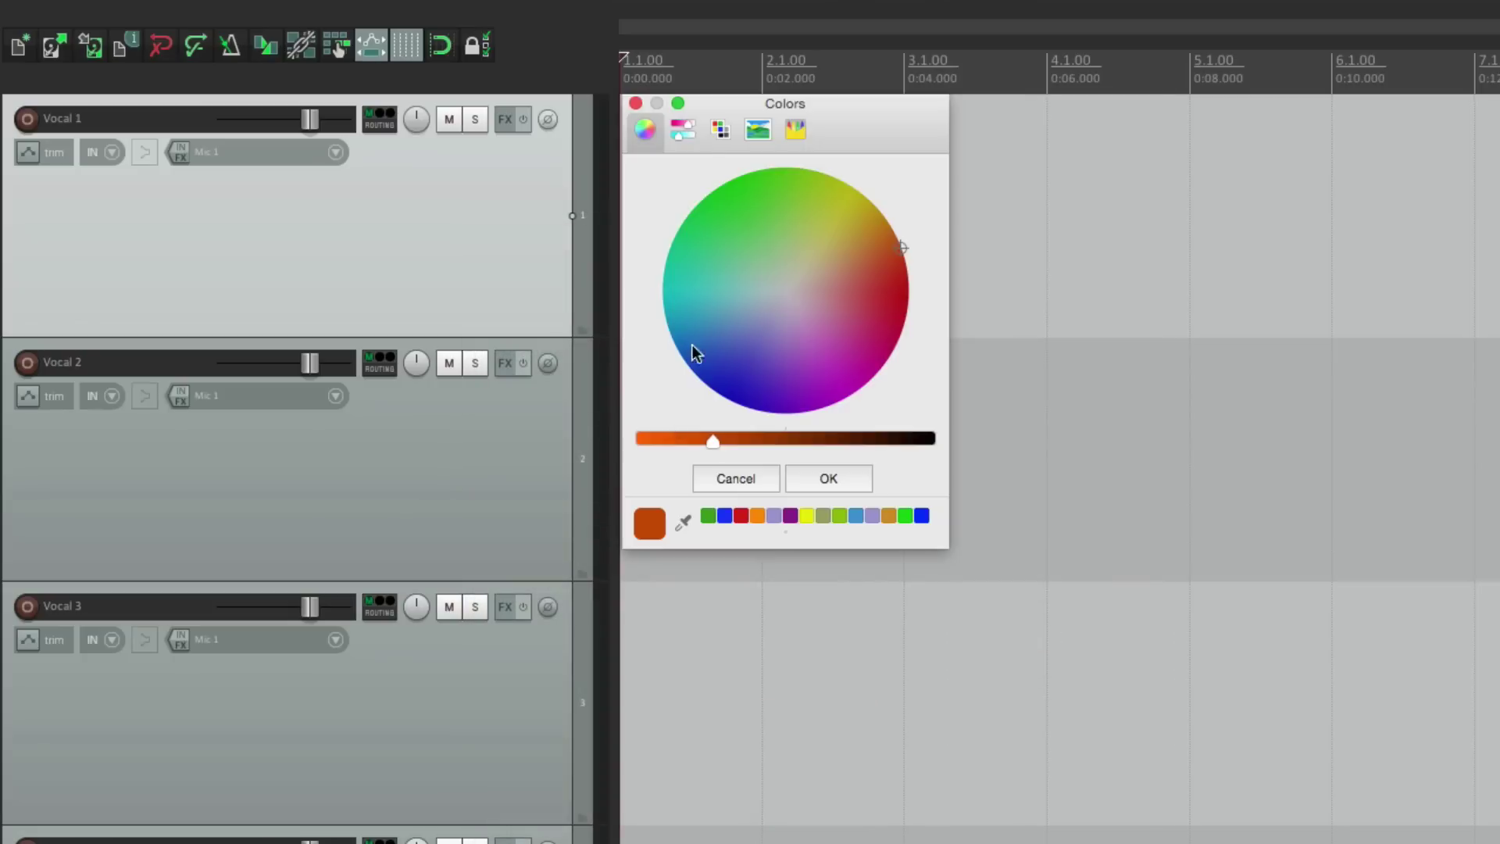
pyautogui.click(685, 137)
pyautogui.click(717, 134)
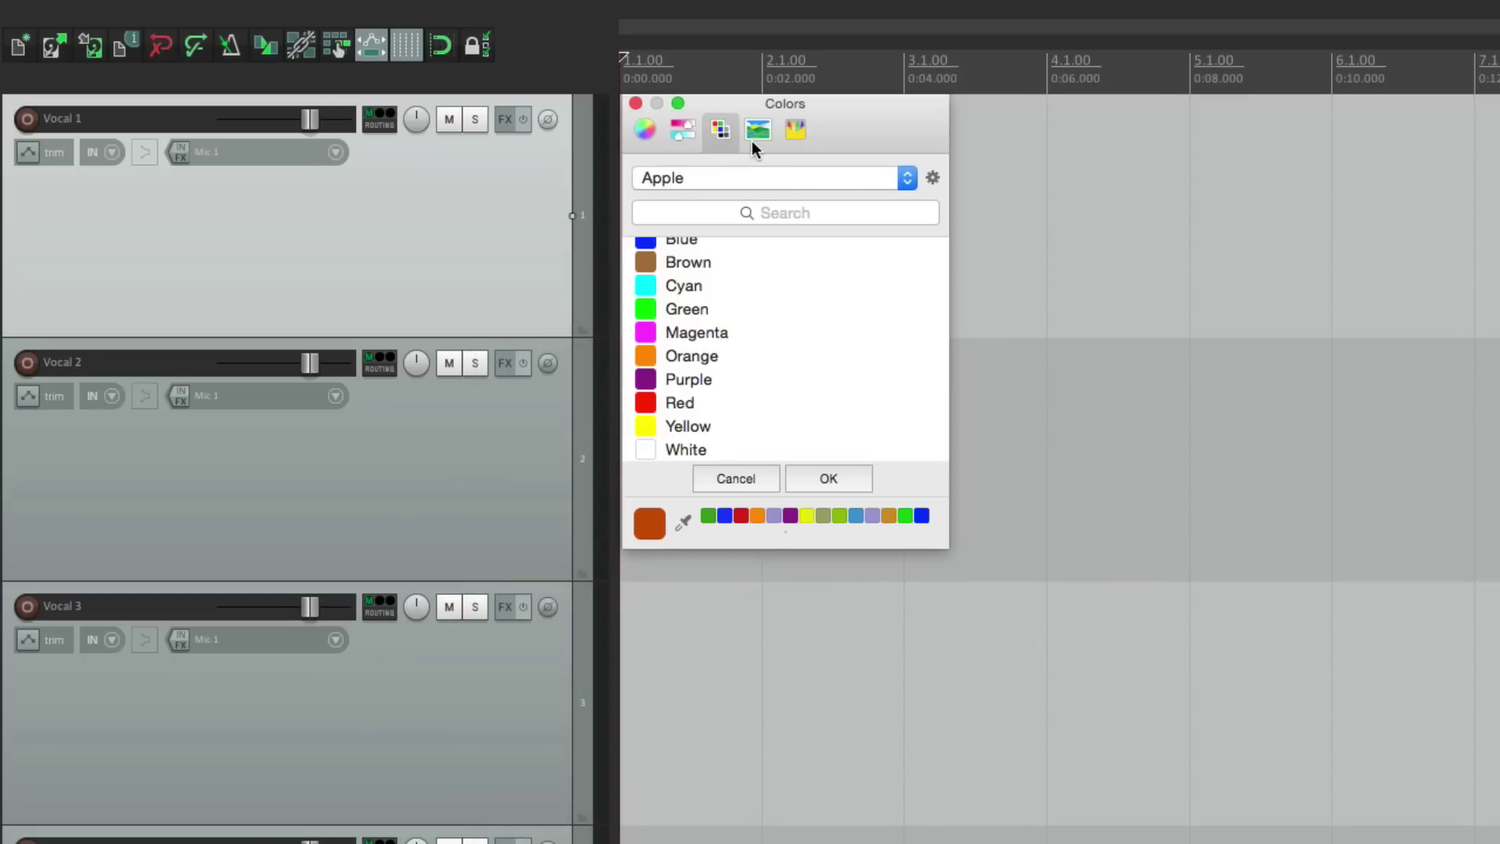
pyautogui.click(755, 135)
pyautogui.click(793, 131)
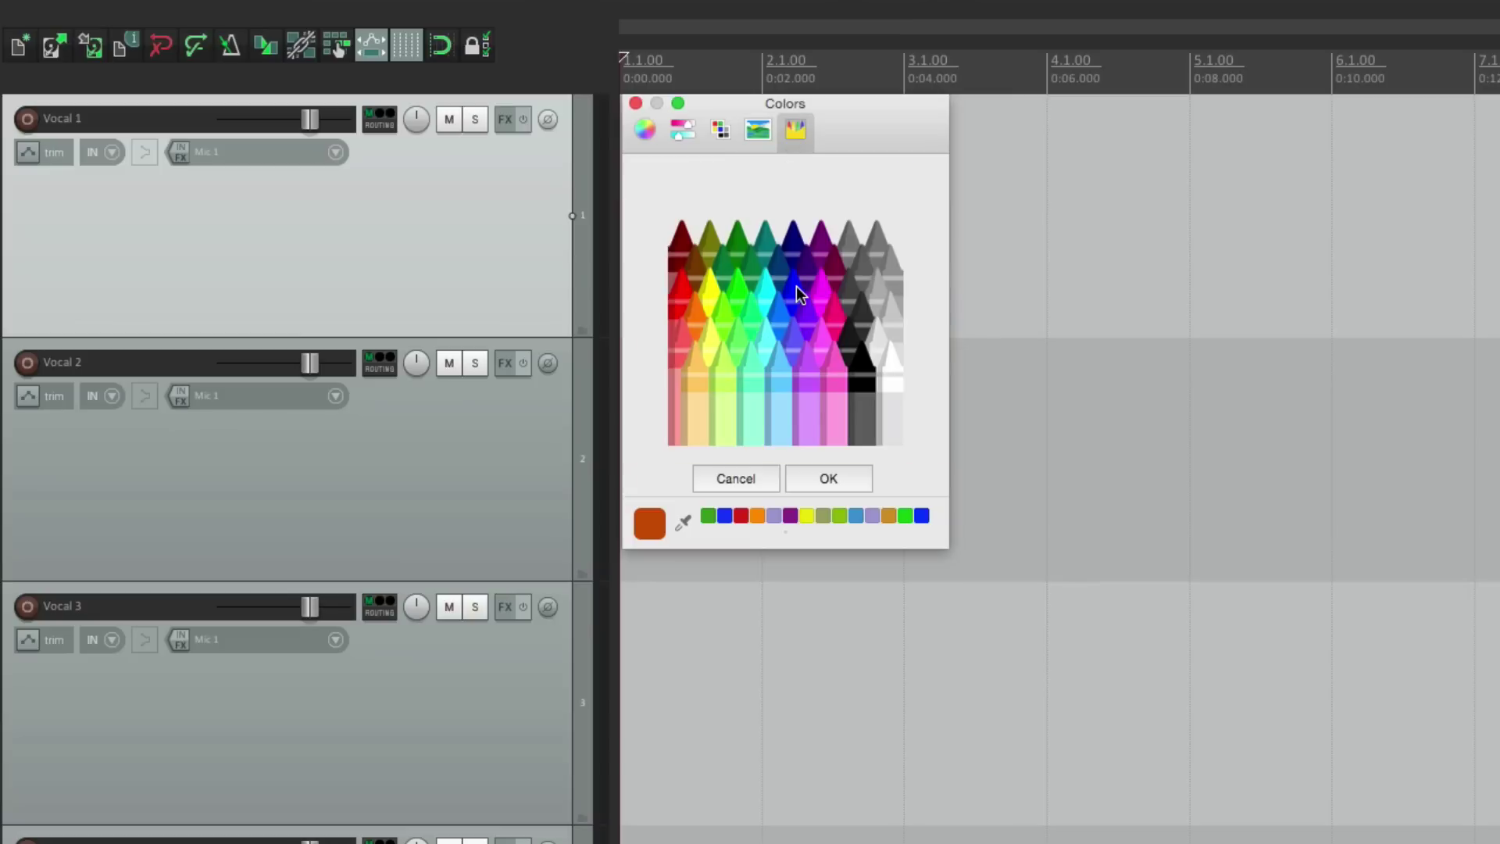
pyautogui.click(644, 130)
pyautogui.moveTo(711, 442); pyautogui.dragTo(603, 451)
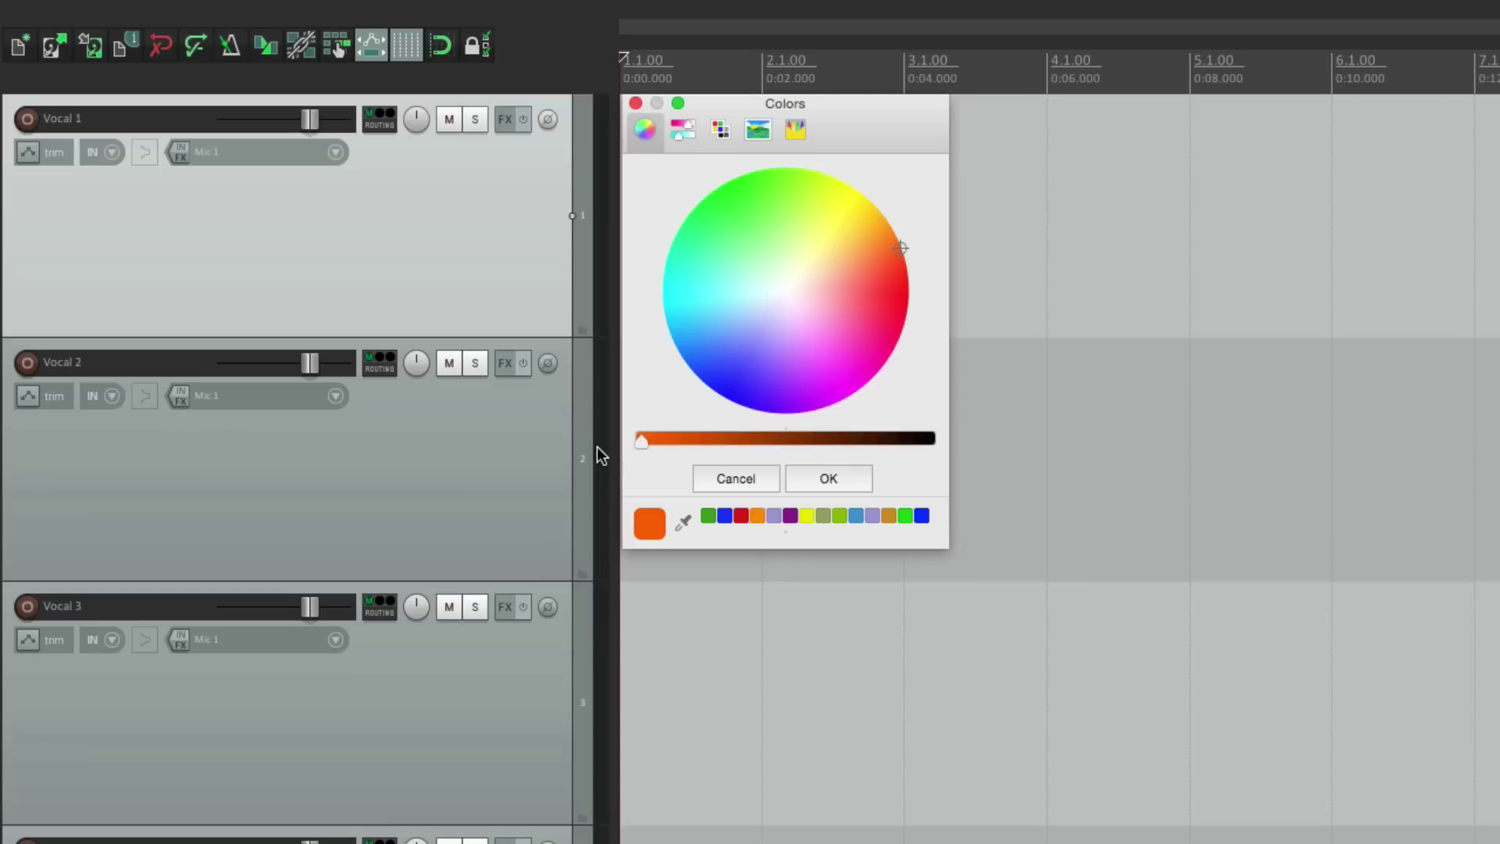
pyautogui.click(738, 181)
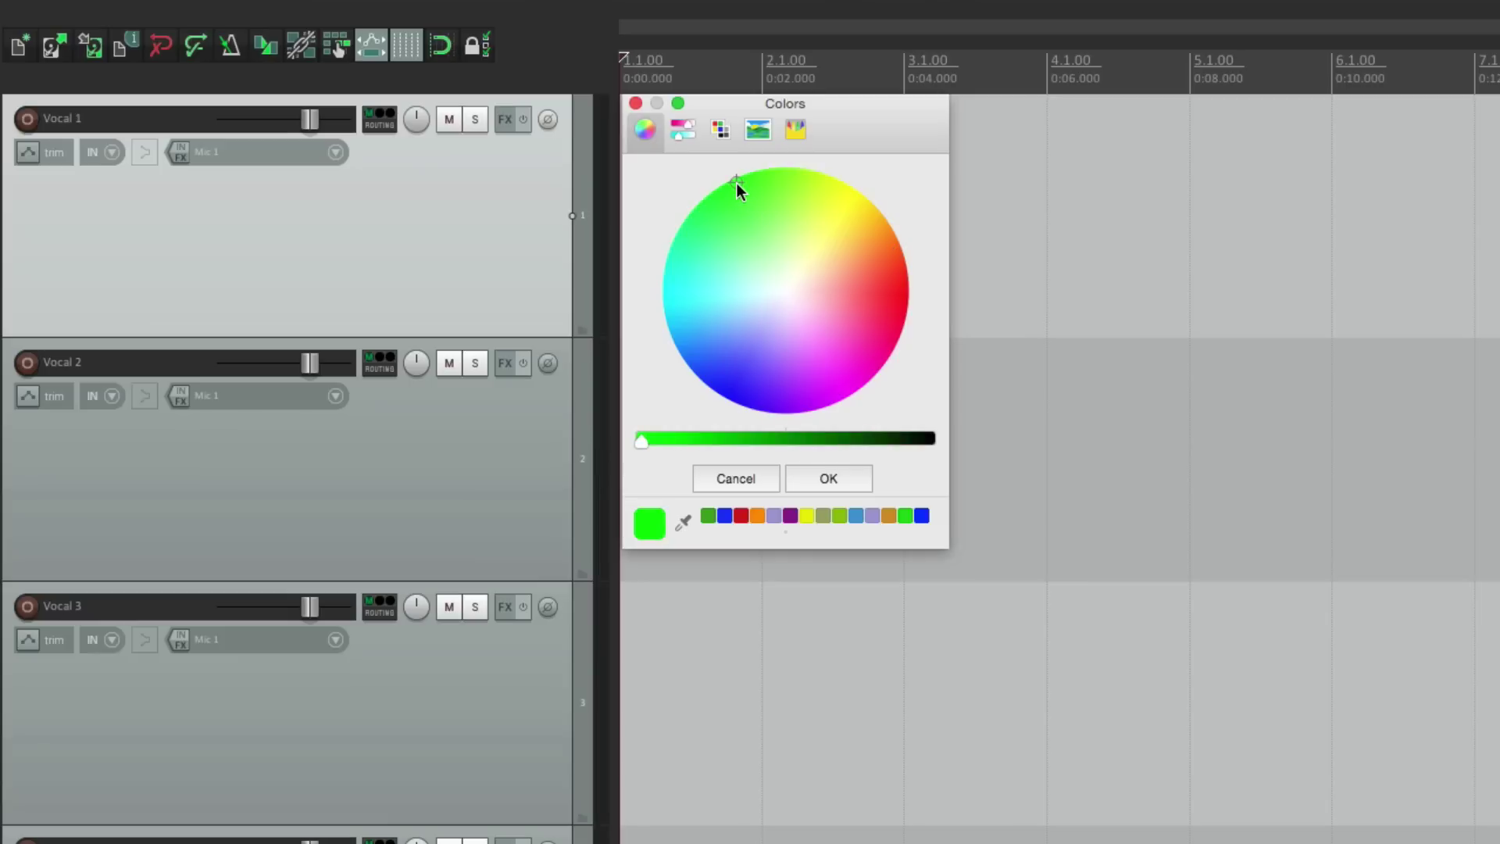
pyautogui.click(828, 478)
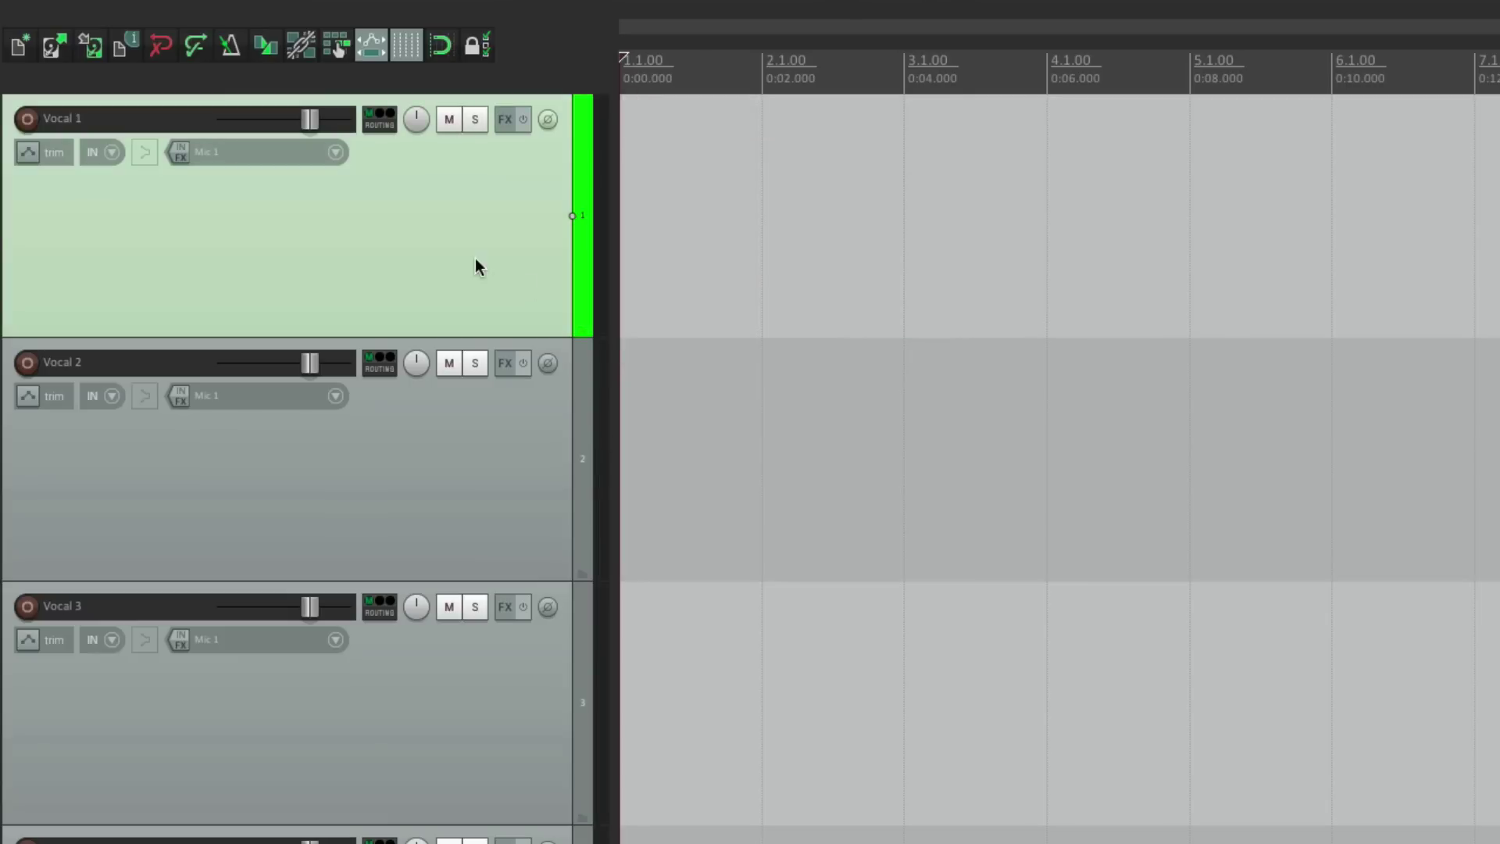
pyautogui.click(469, 230)
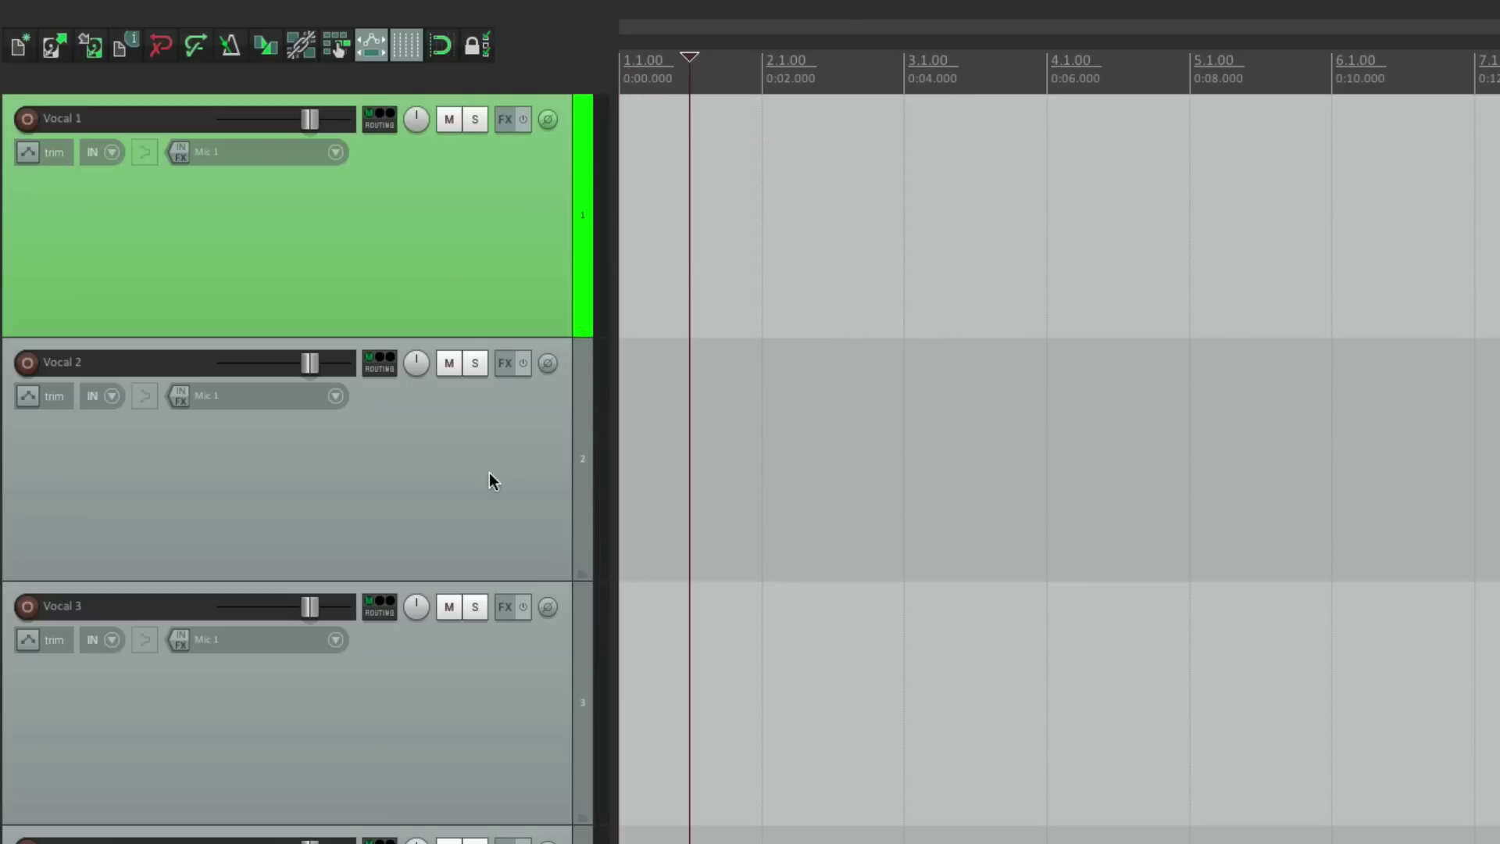
# - Set the Vocal 2 track to a custom bright red color from the color wheel at full brightness
pyautogui.click(489, 471)
pyautogui.rightClick(489, 472)
pyautogui.moveTo(517, 471)
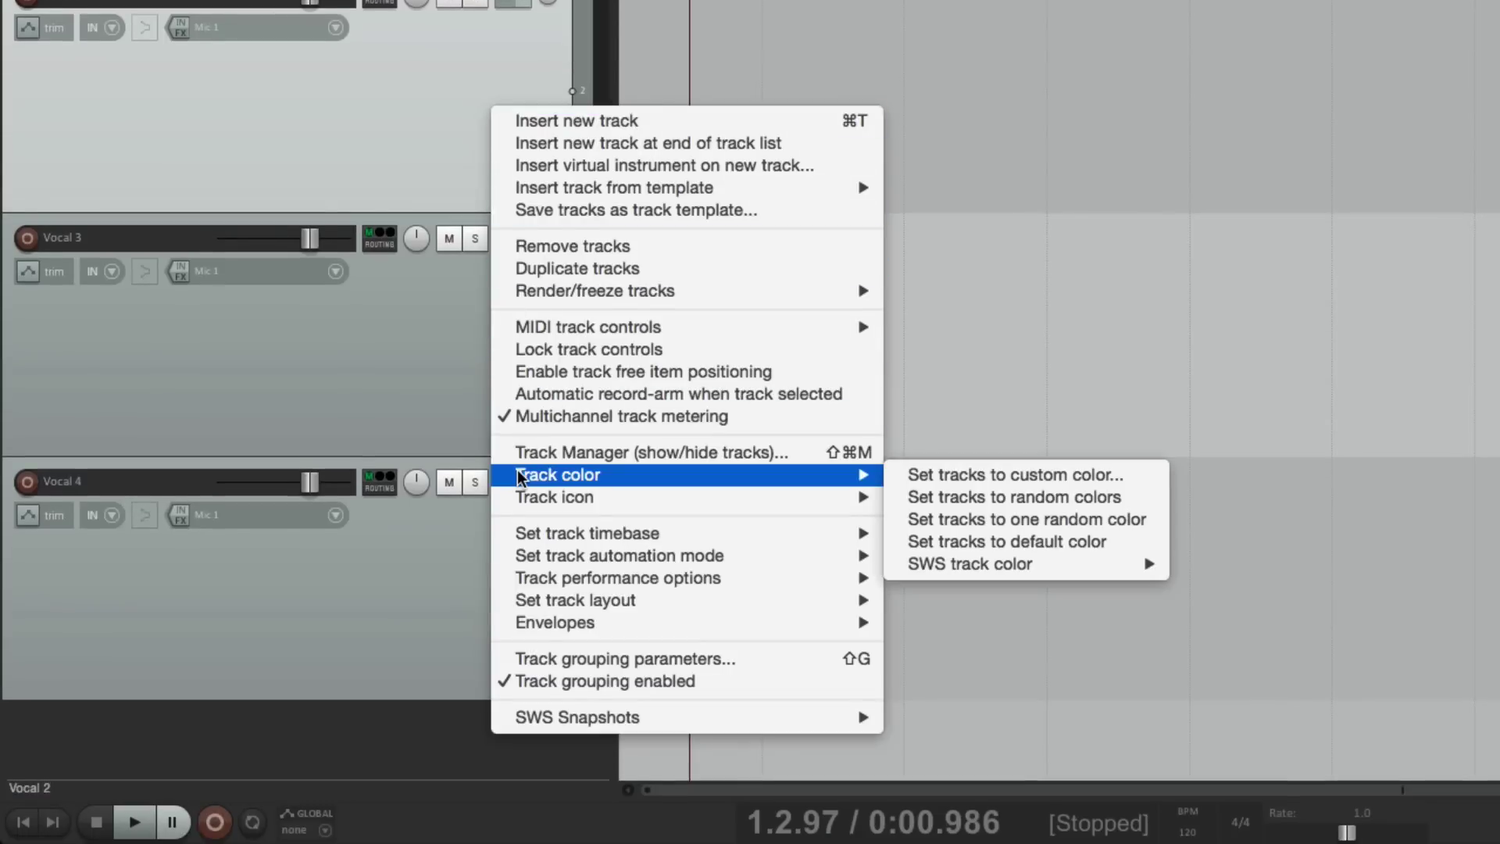
pyautogui.click(920, 478)
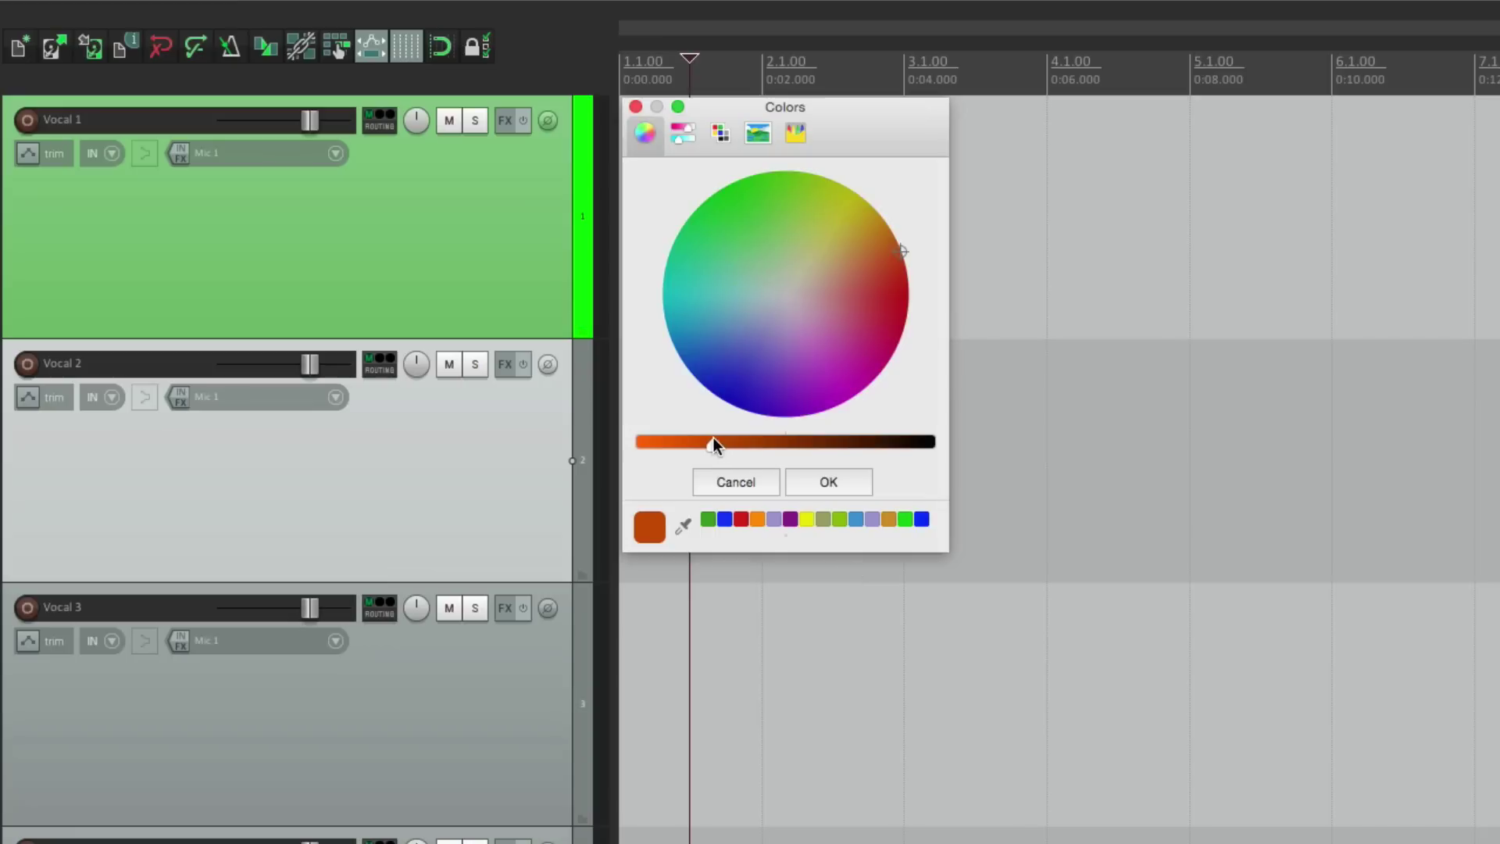
pyautogui.moveTo(713, 440); pyautogui.dragTo(625, 436)
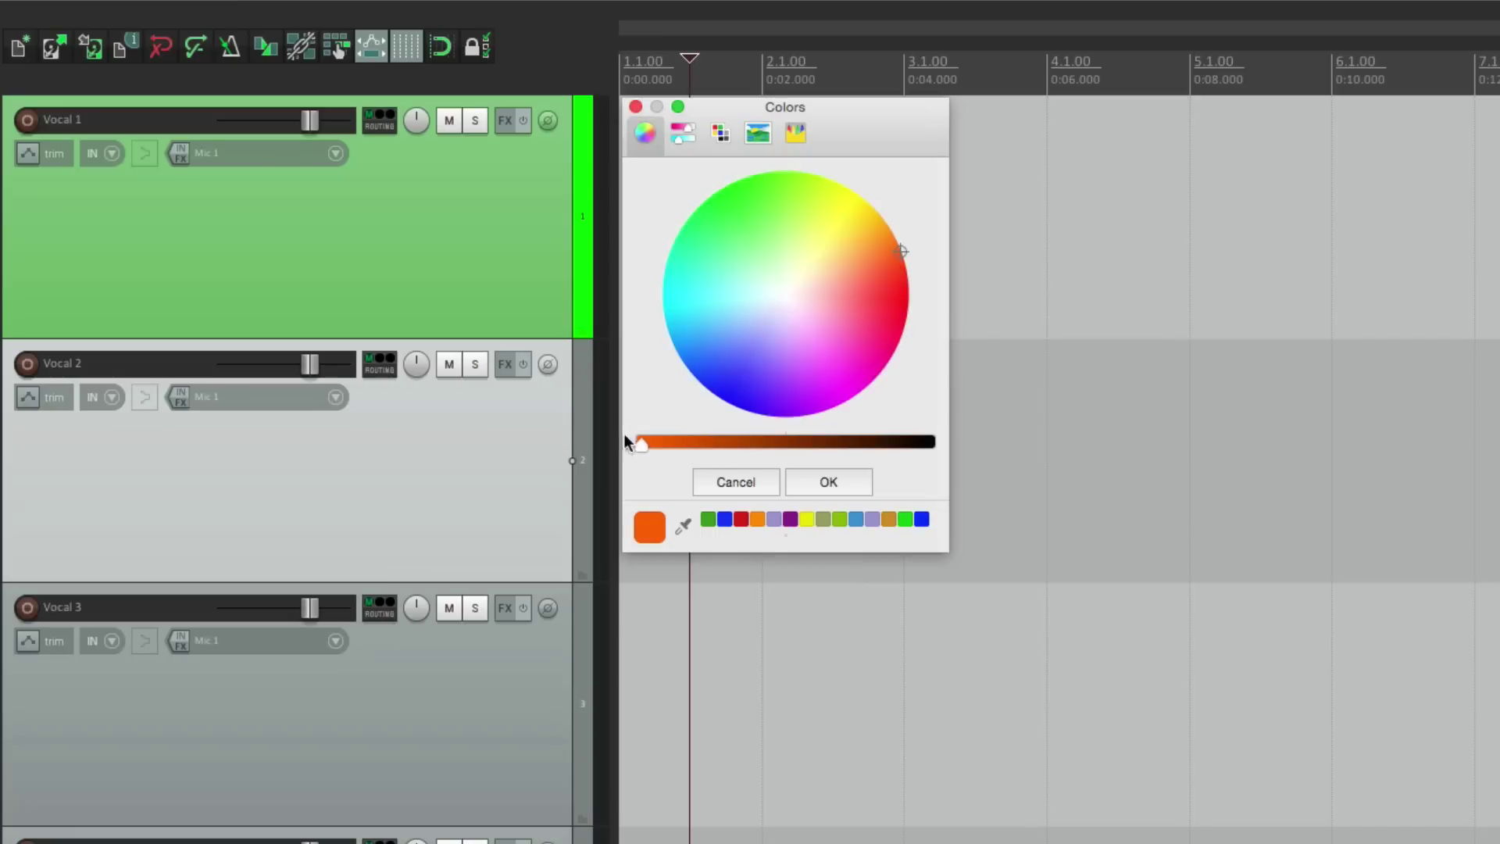
pyautogui.click(894, 302)
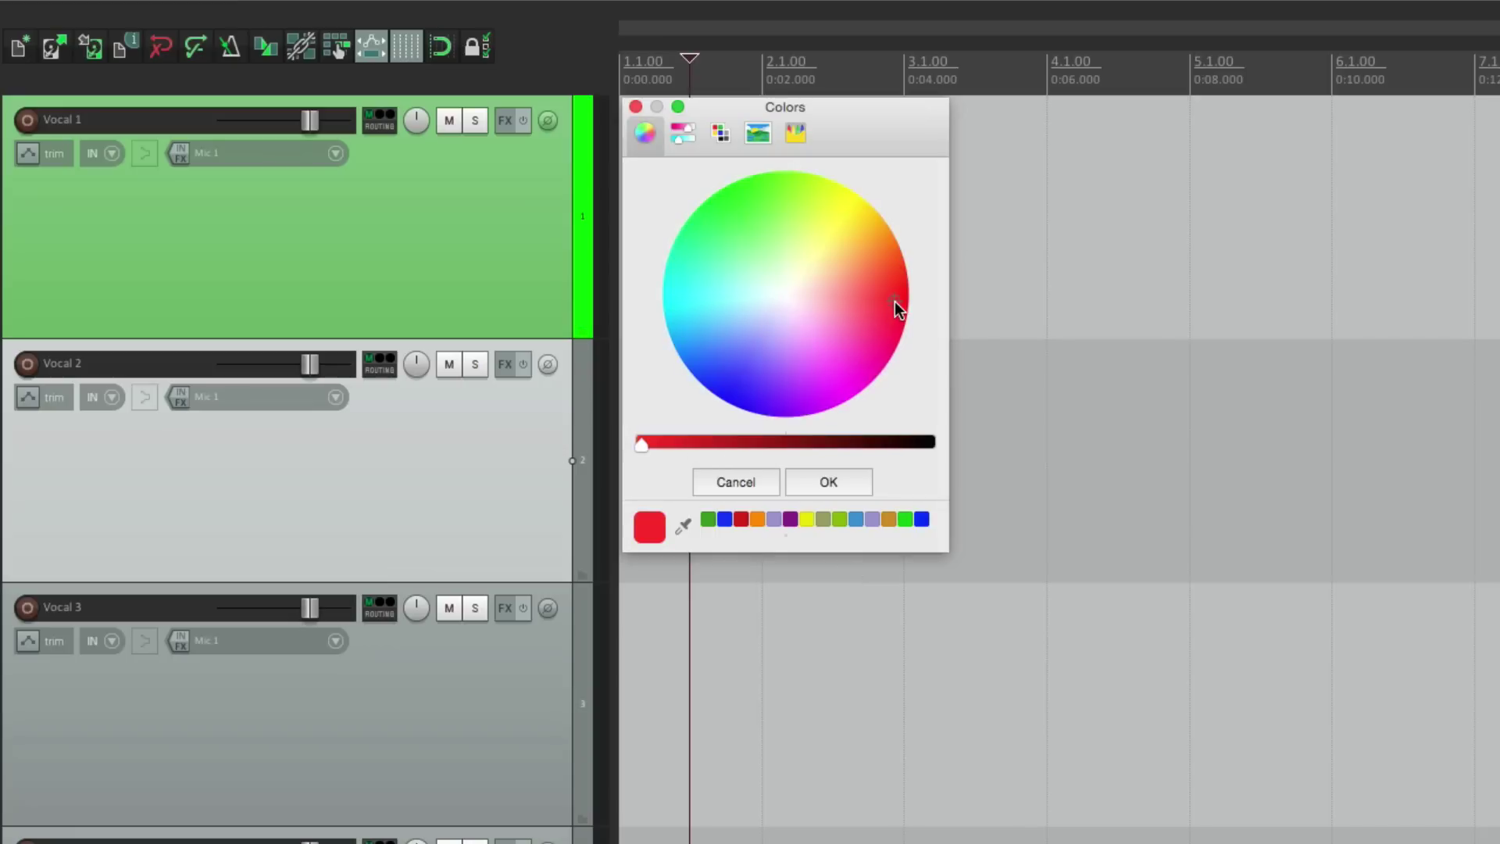
pyautogui.click(842, 481)
pyautogui.click(730, 470)
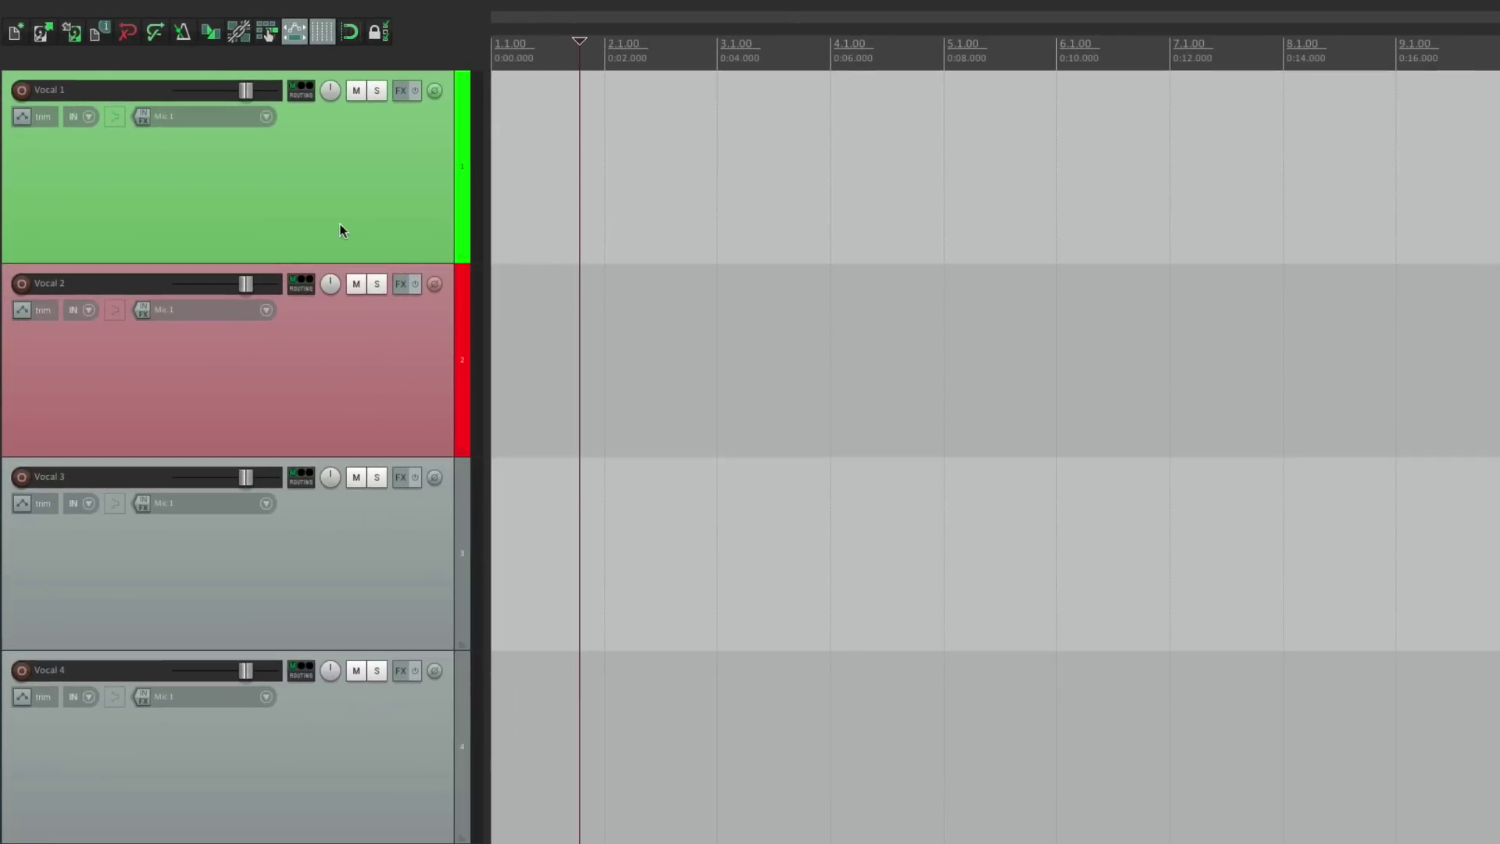
# - Set all four tracks, Vocal 1 through Vocal 4, to random colors at once
pyautogui.click(409, 270)
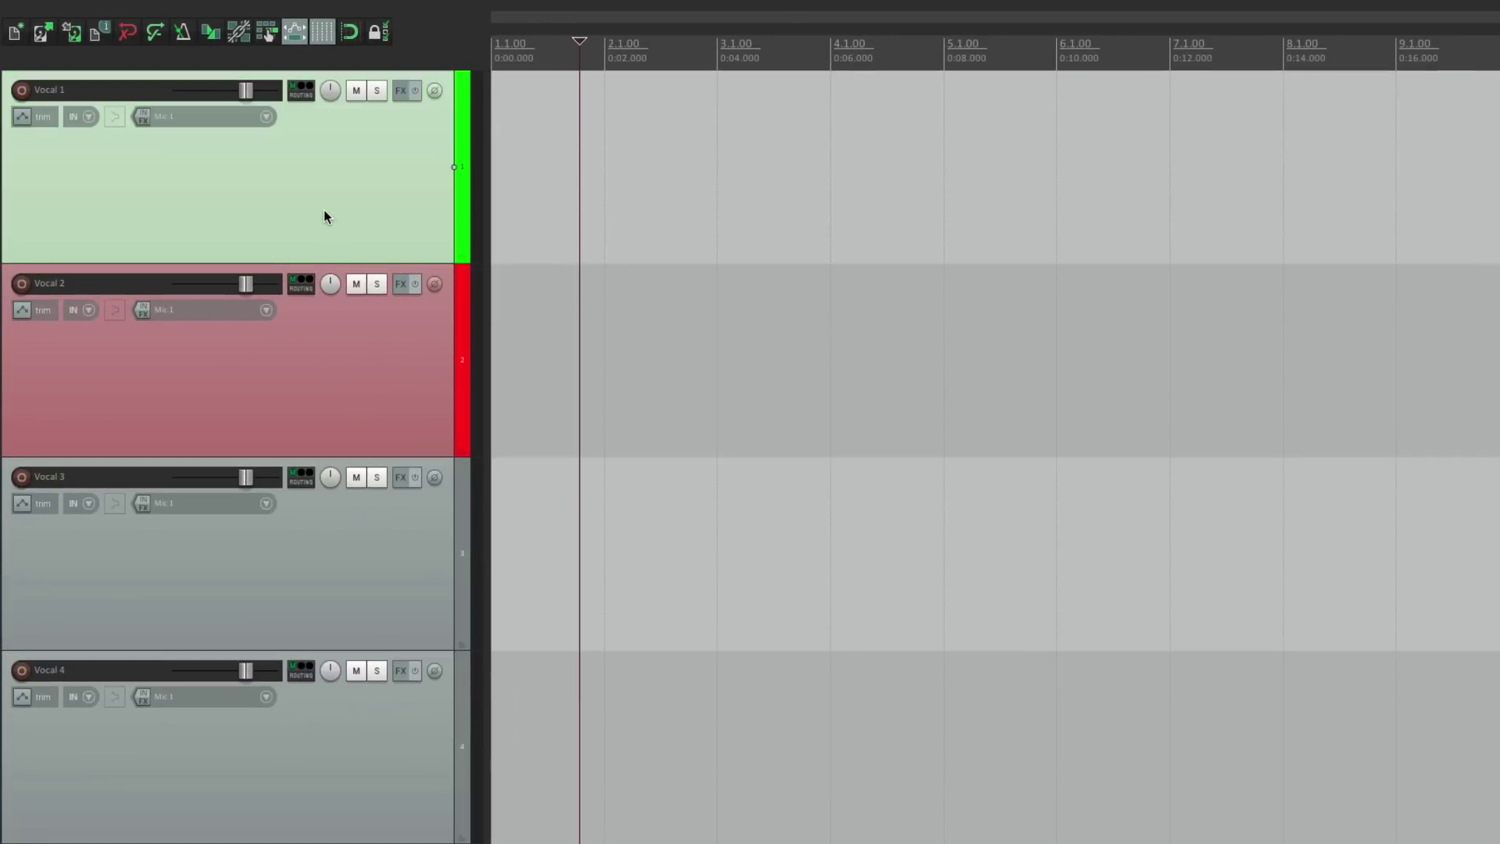
pyautogui.keyDown('shift'); pyautogui.click(366, 721); pyautogui.keyUp('shift')
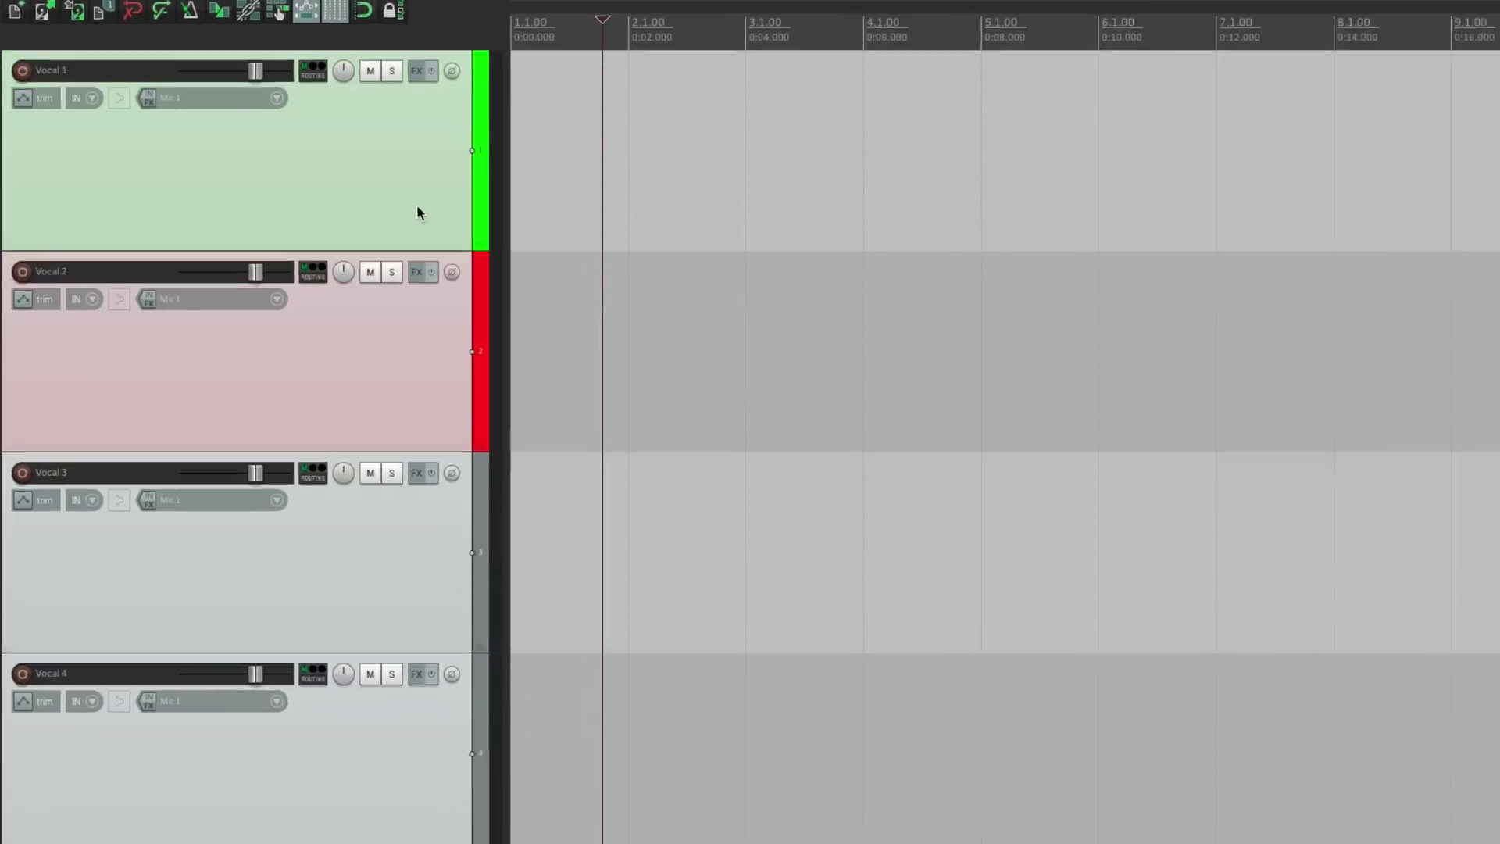
pyautogui.rightClick(418, 211)
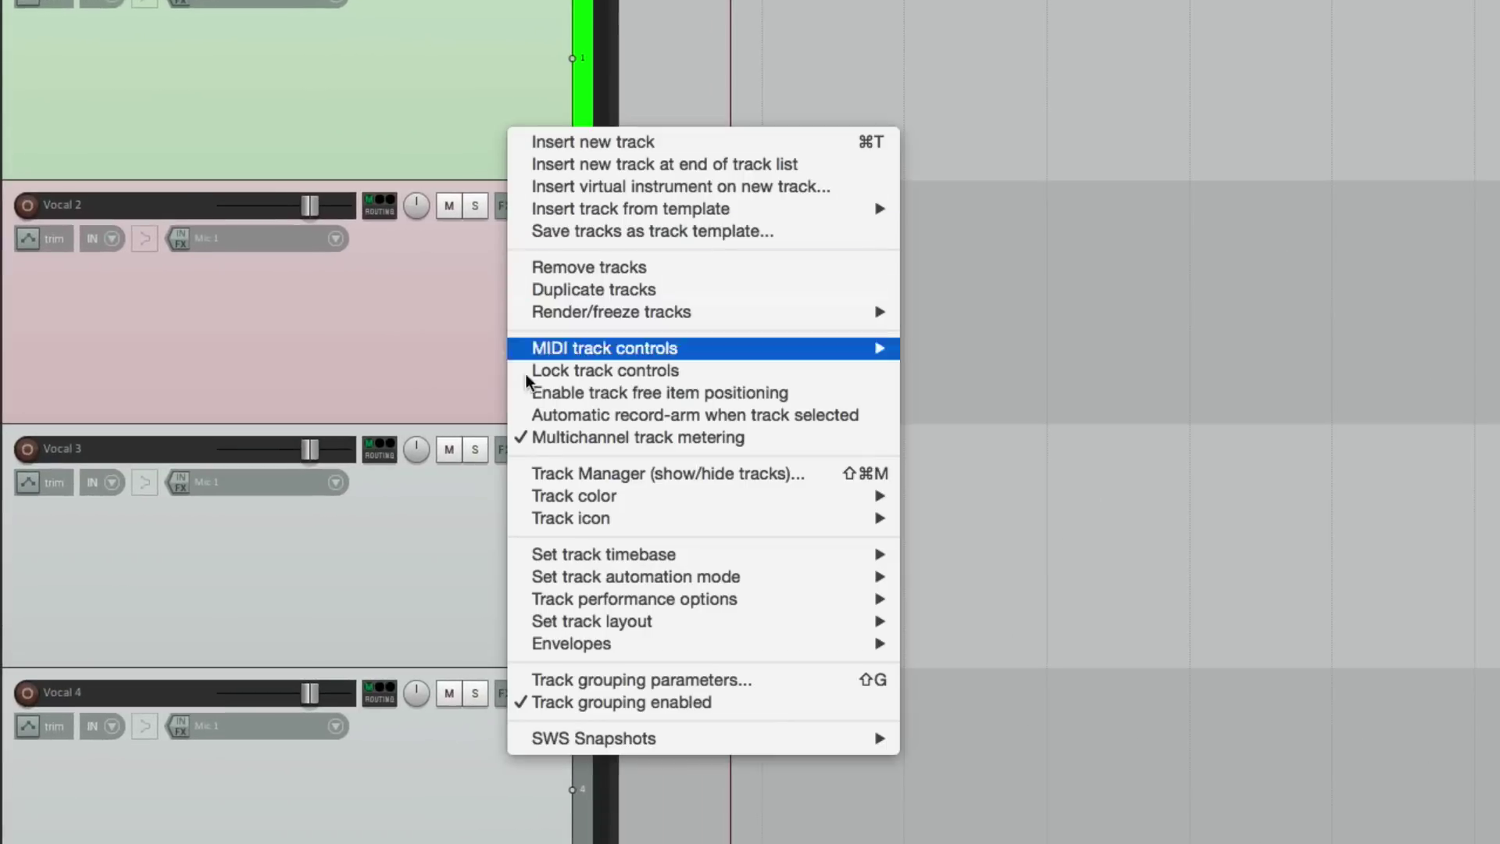
pyautogui.moveTo(437, 513)
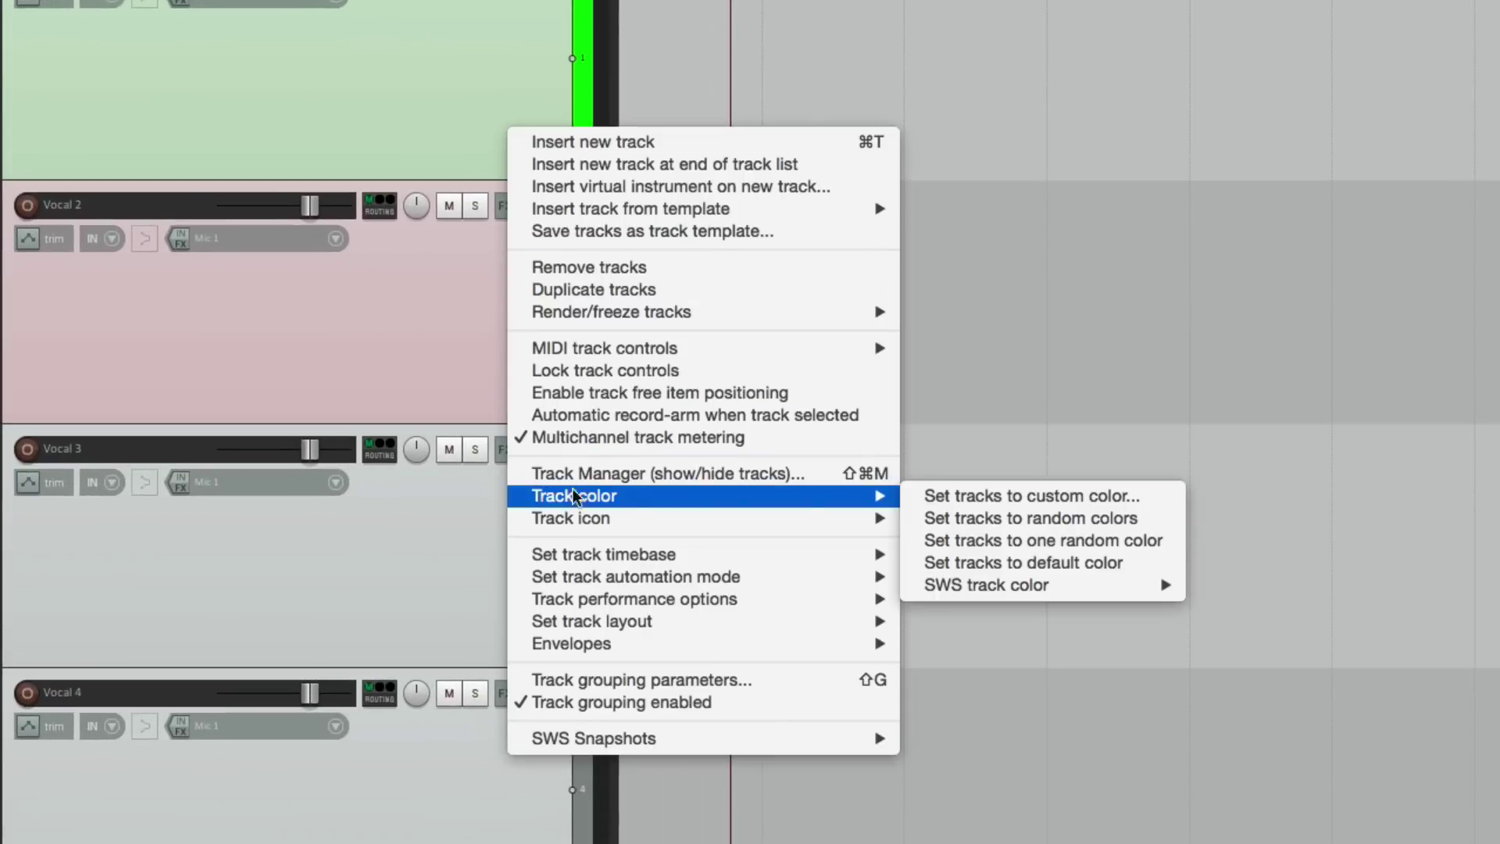
pyautogui.click(909, 512)
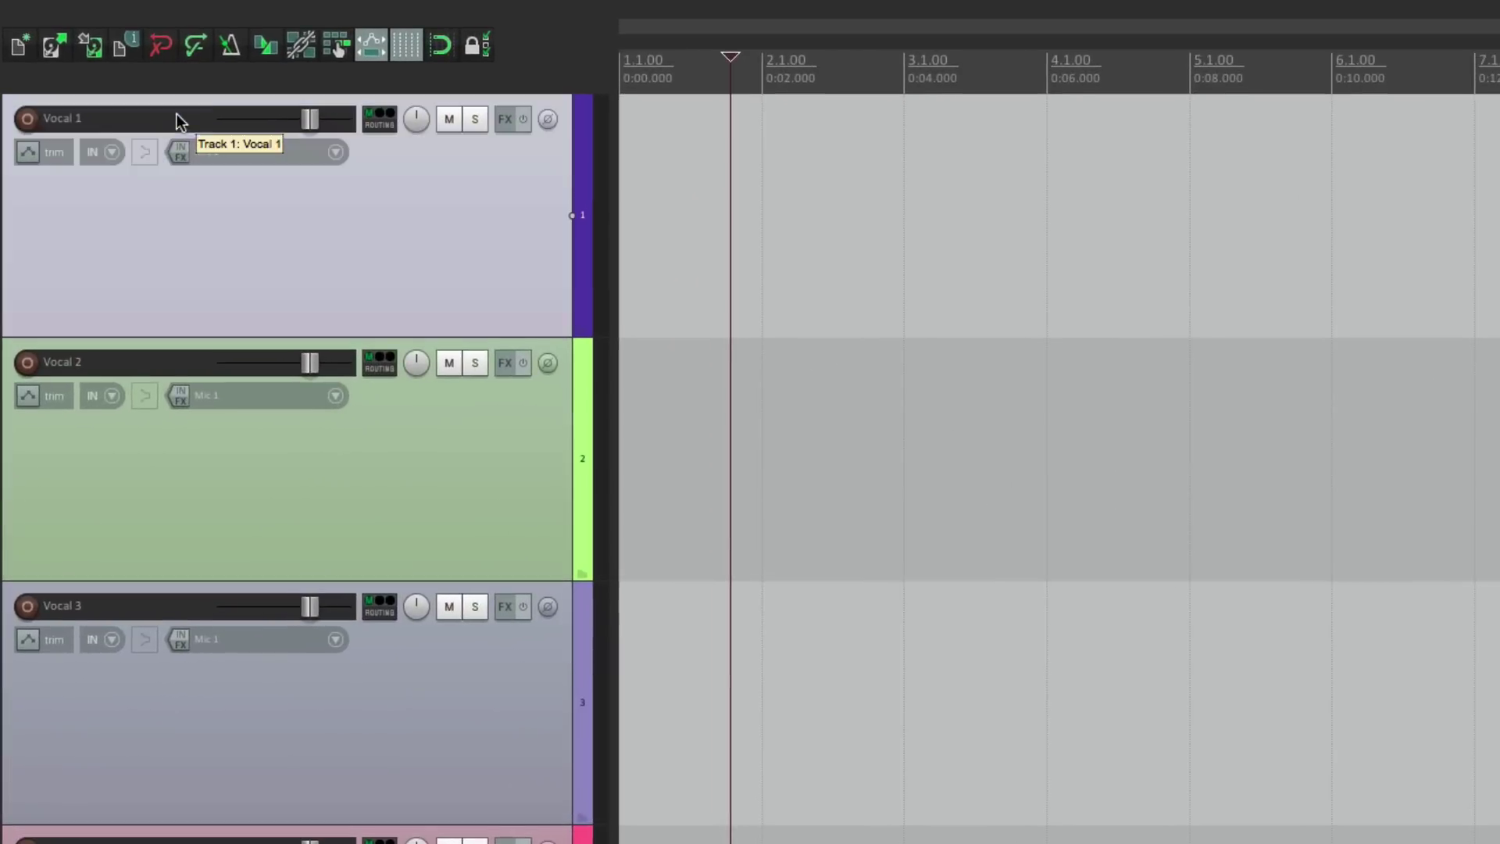
# - Rename the four tracks Drums, Bass, Guitar and Vocals from first to last
pyautogui.doubleClick(140, 88)
pyautogui.write('Drums')
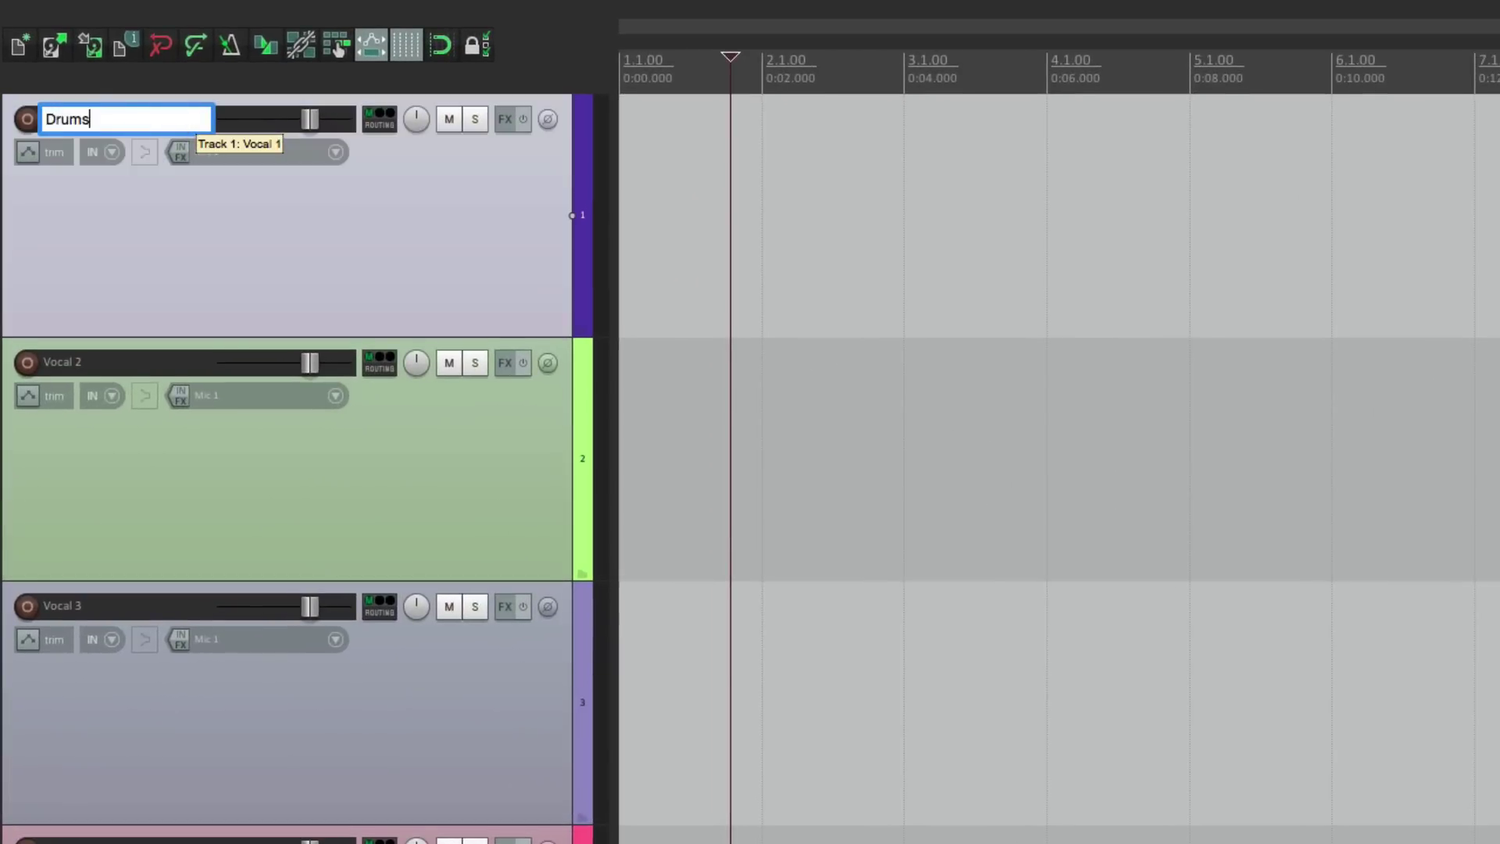
pyautogui.press('Tab')
pyautogui.write('Bass')
pyautogui.press('Tab')
pyautogui.write('Guitar')
pyautogui.press('Tab')
pyautogui.write('Vocals')
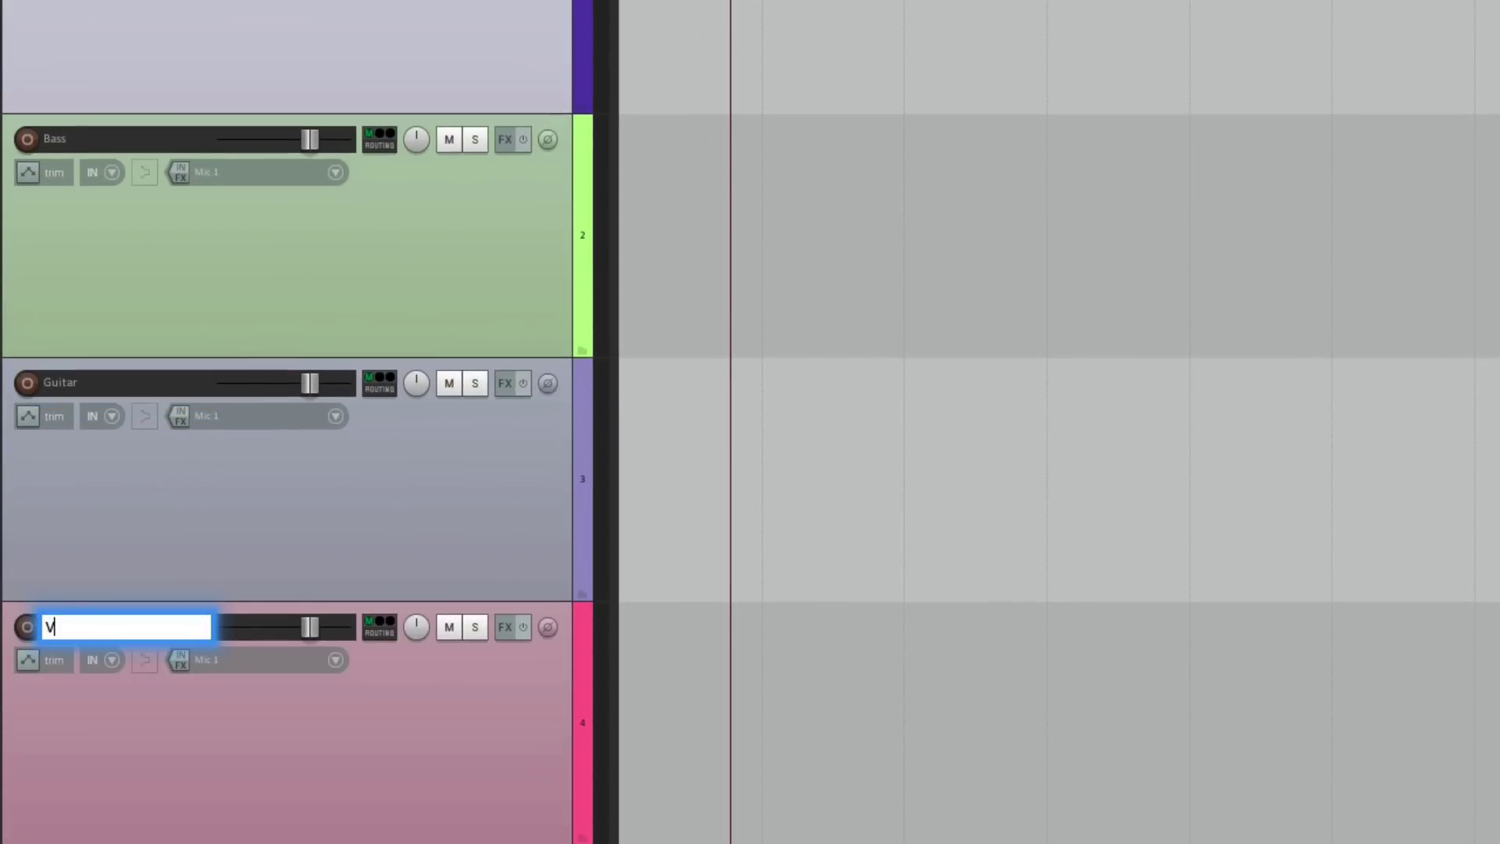
pyautogui.press('Return')
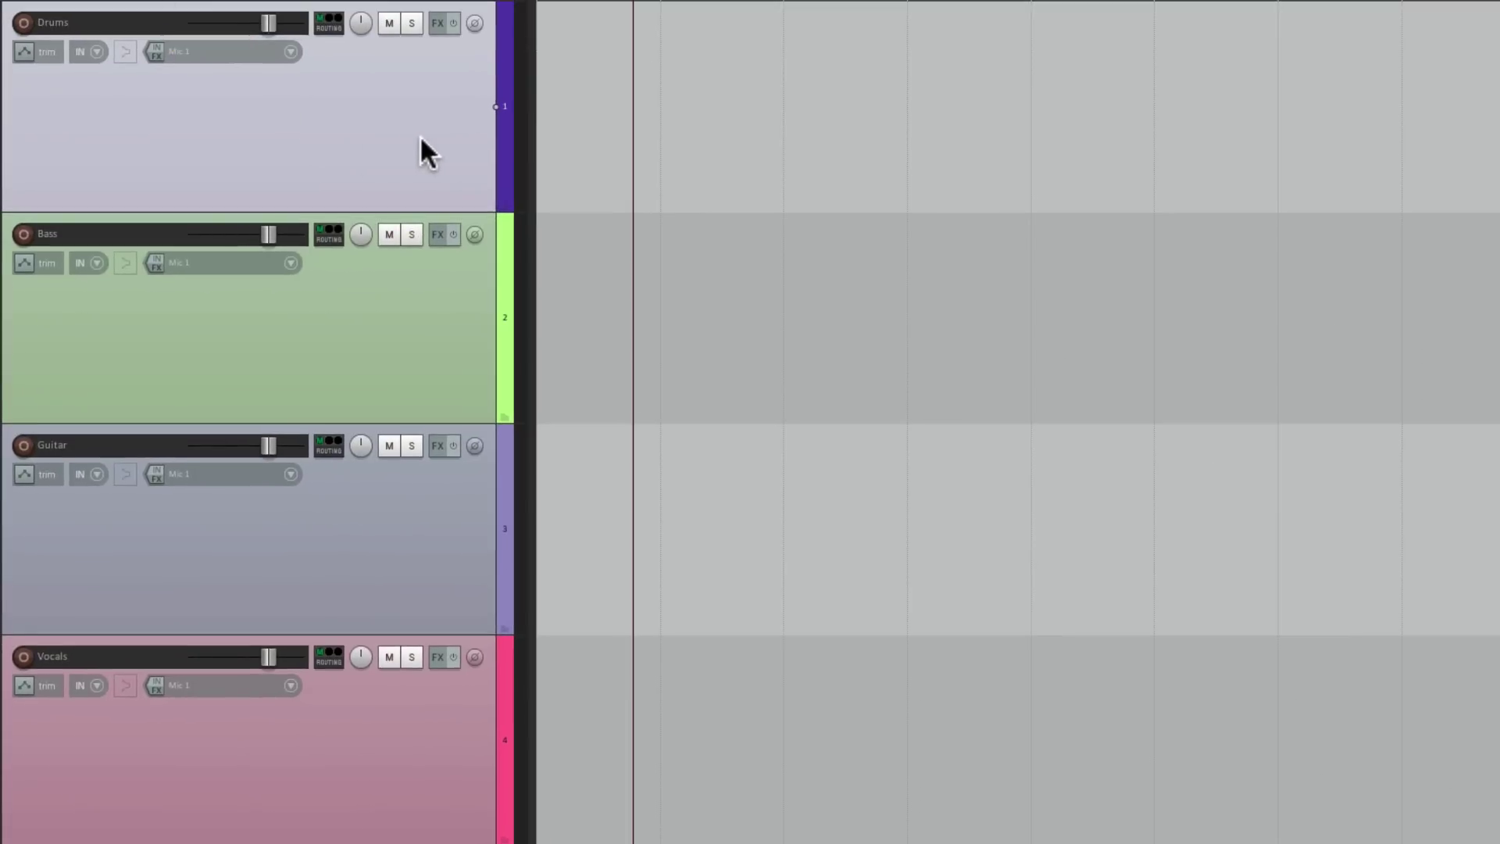
# - Give the Drums track the drums.png icon from track_icons and widen the track control area slightly
pyautogui.rightClick(423, 140)
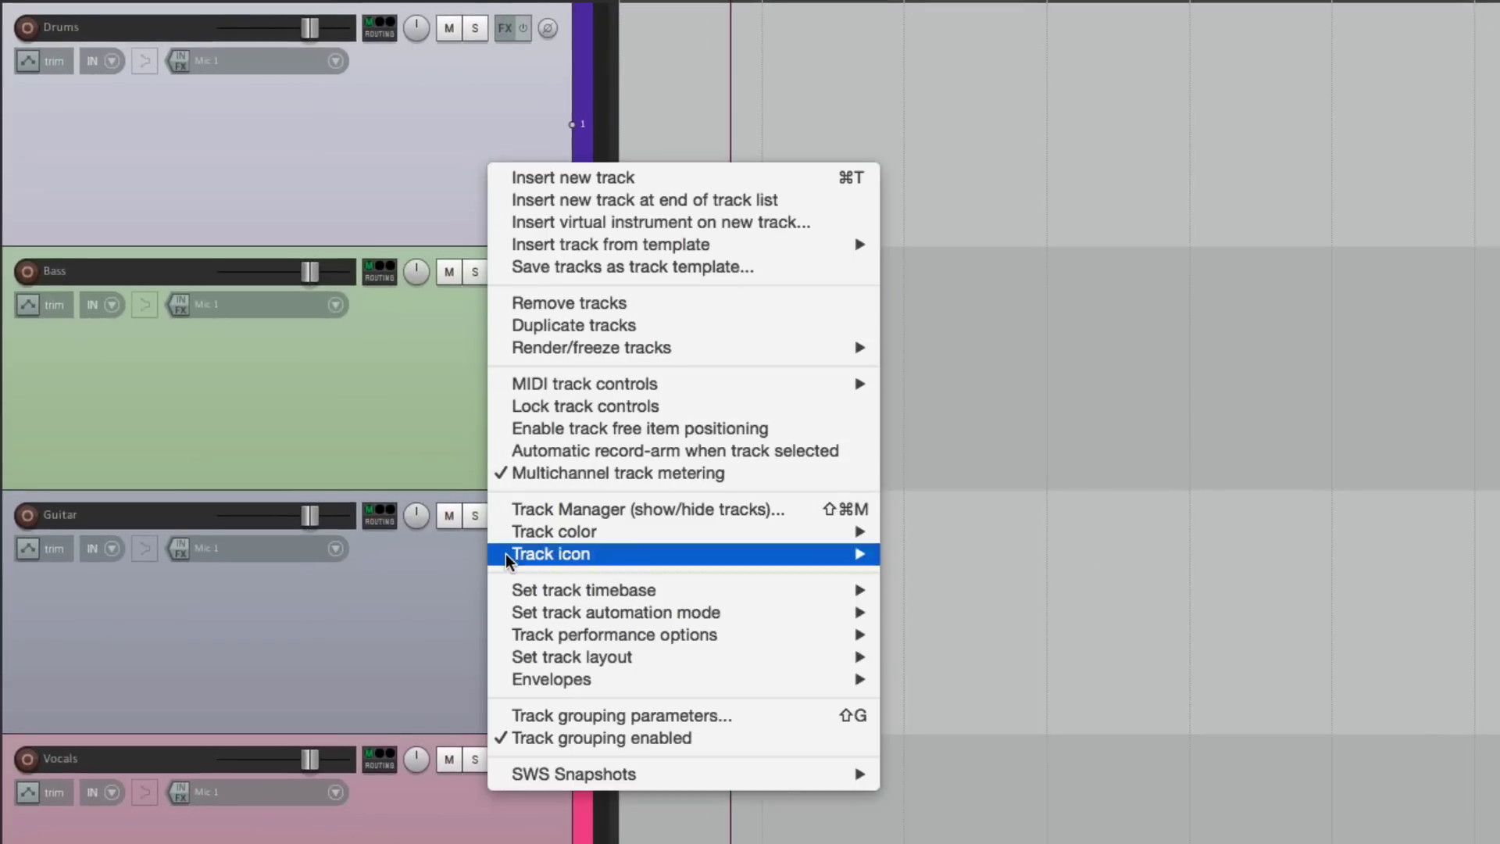
pyautogui.moveTo(504, 554)
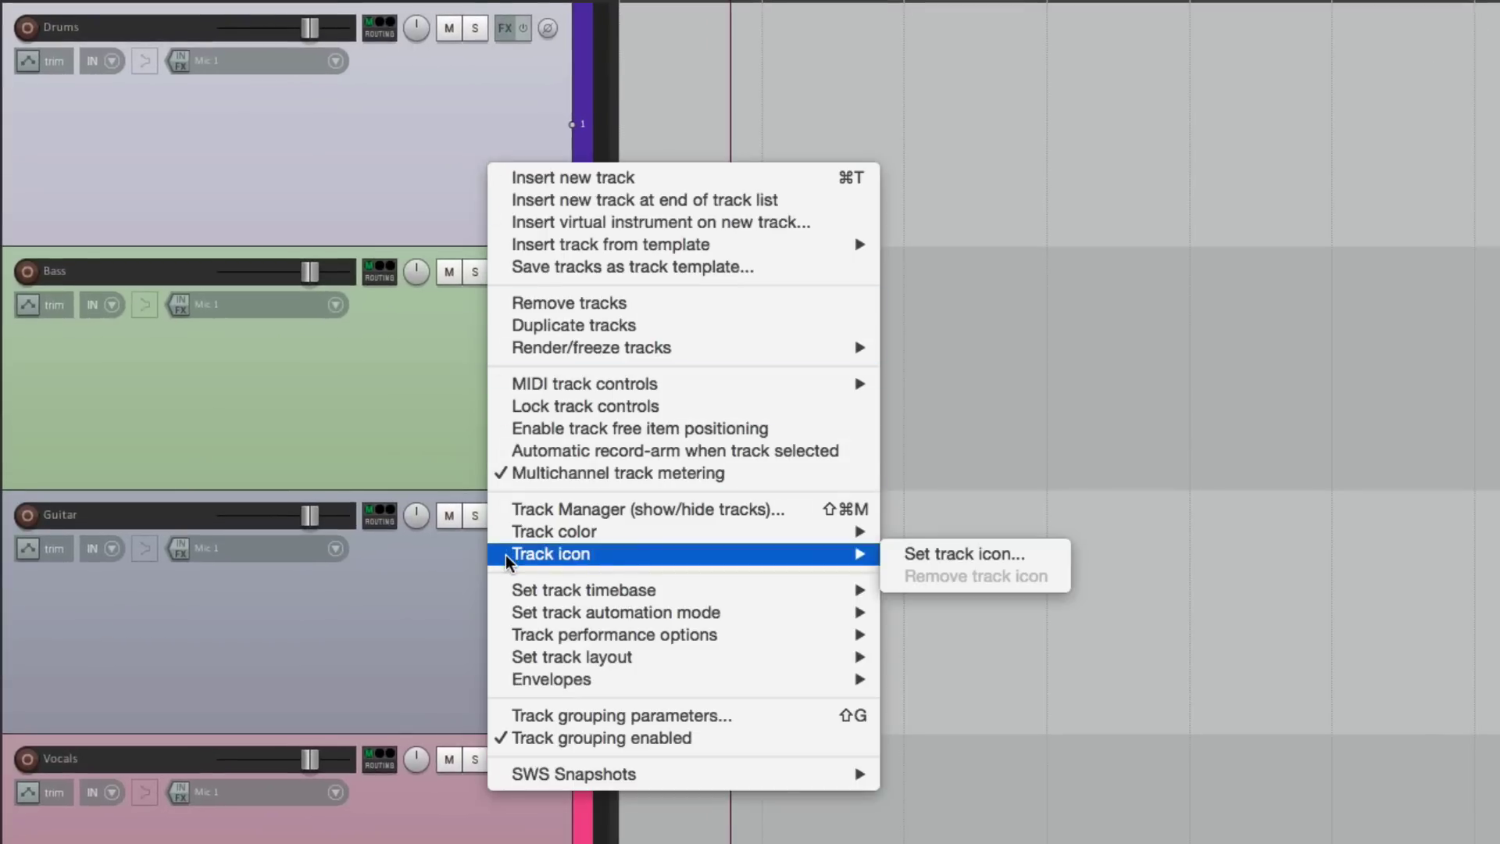
pyautogui.click(915, 549)
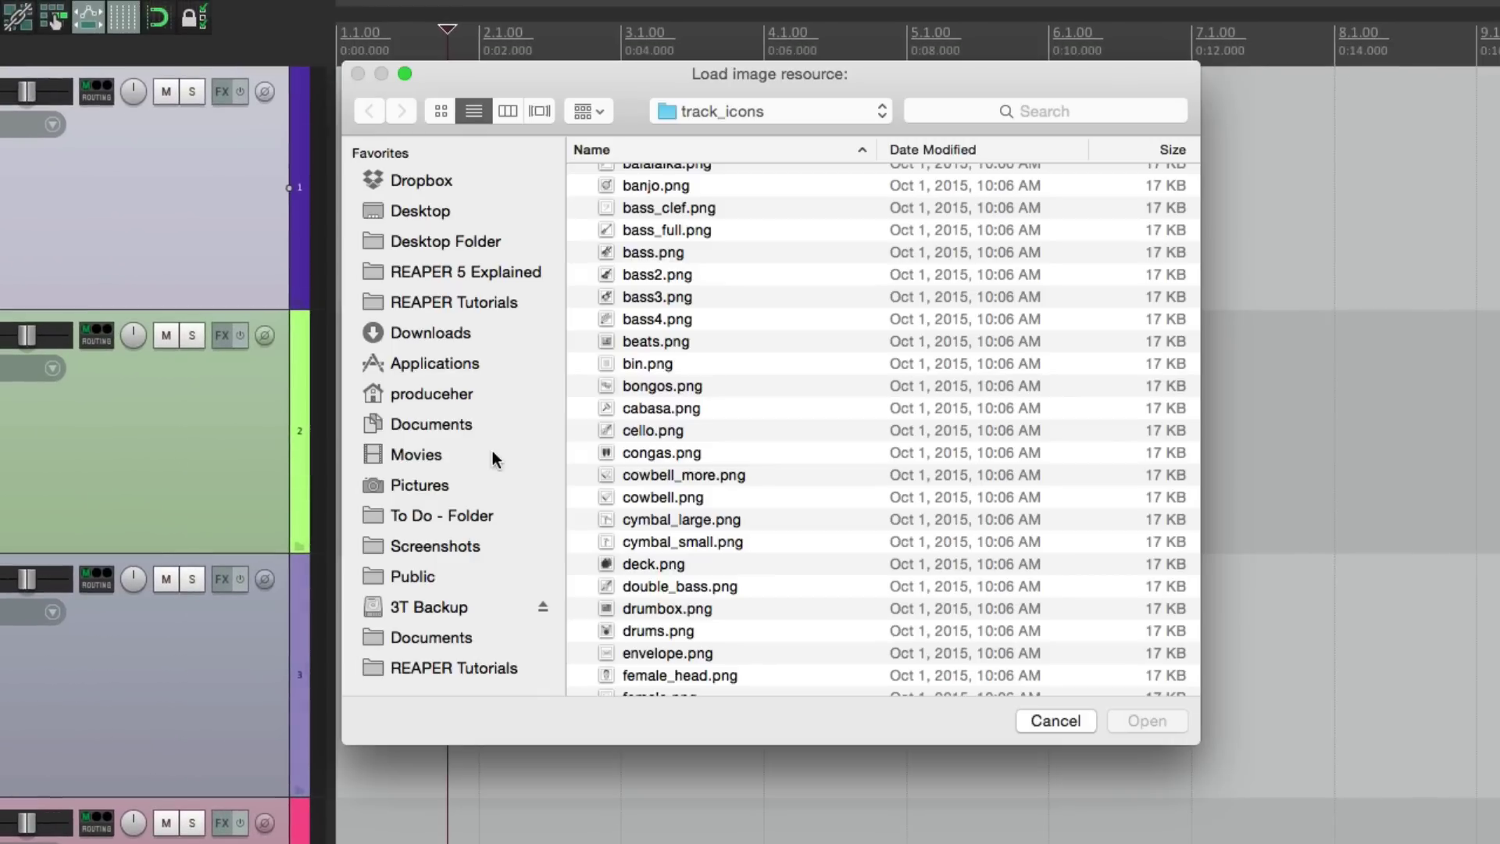
pyautogui.scroll(5, 717, 439)
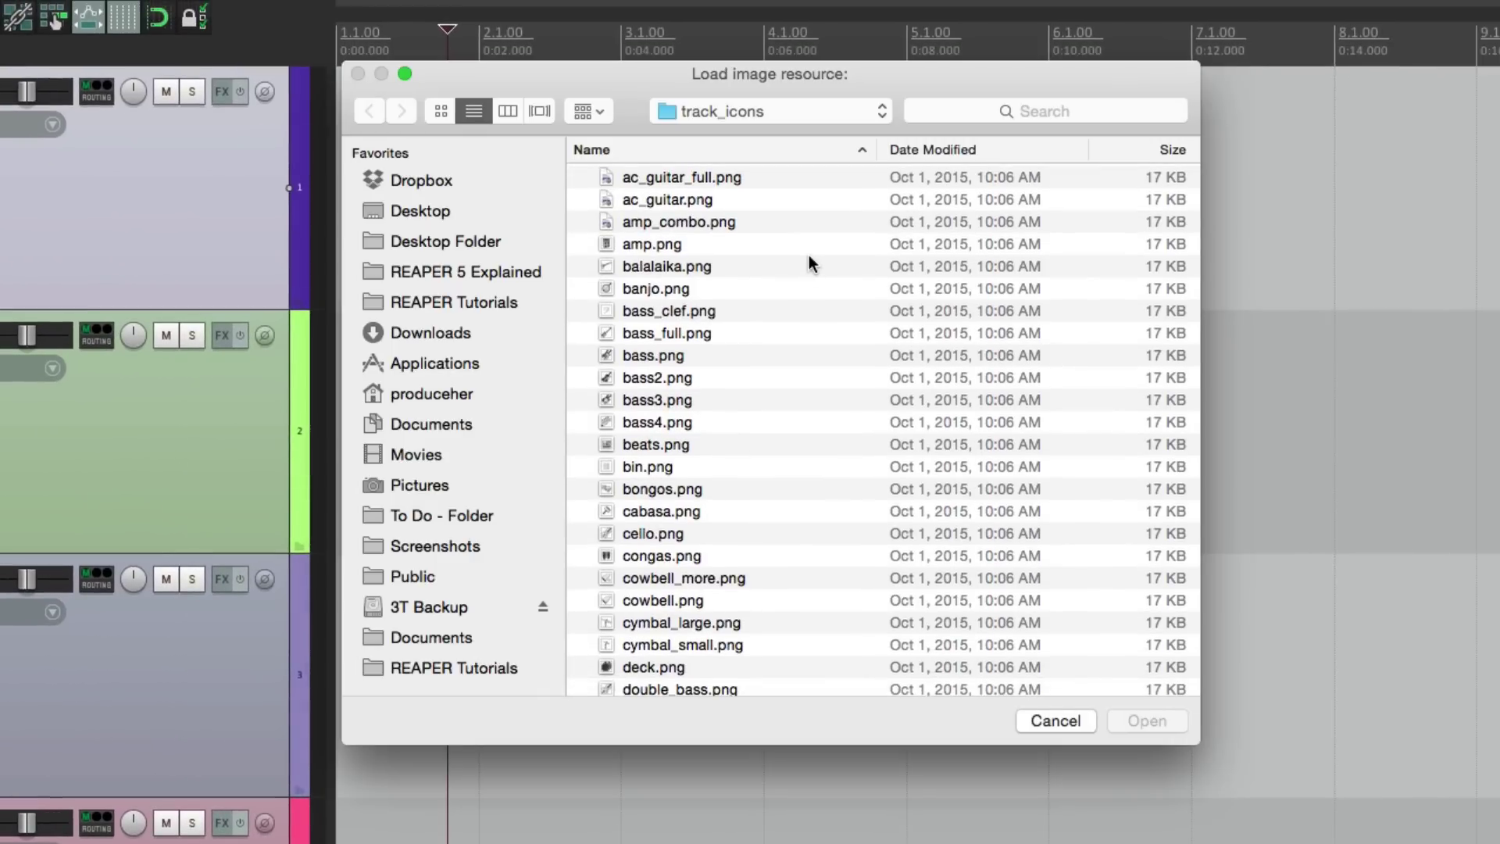
pyautogui.scroll(-10, 813, 379)
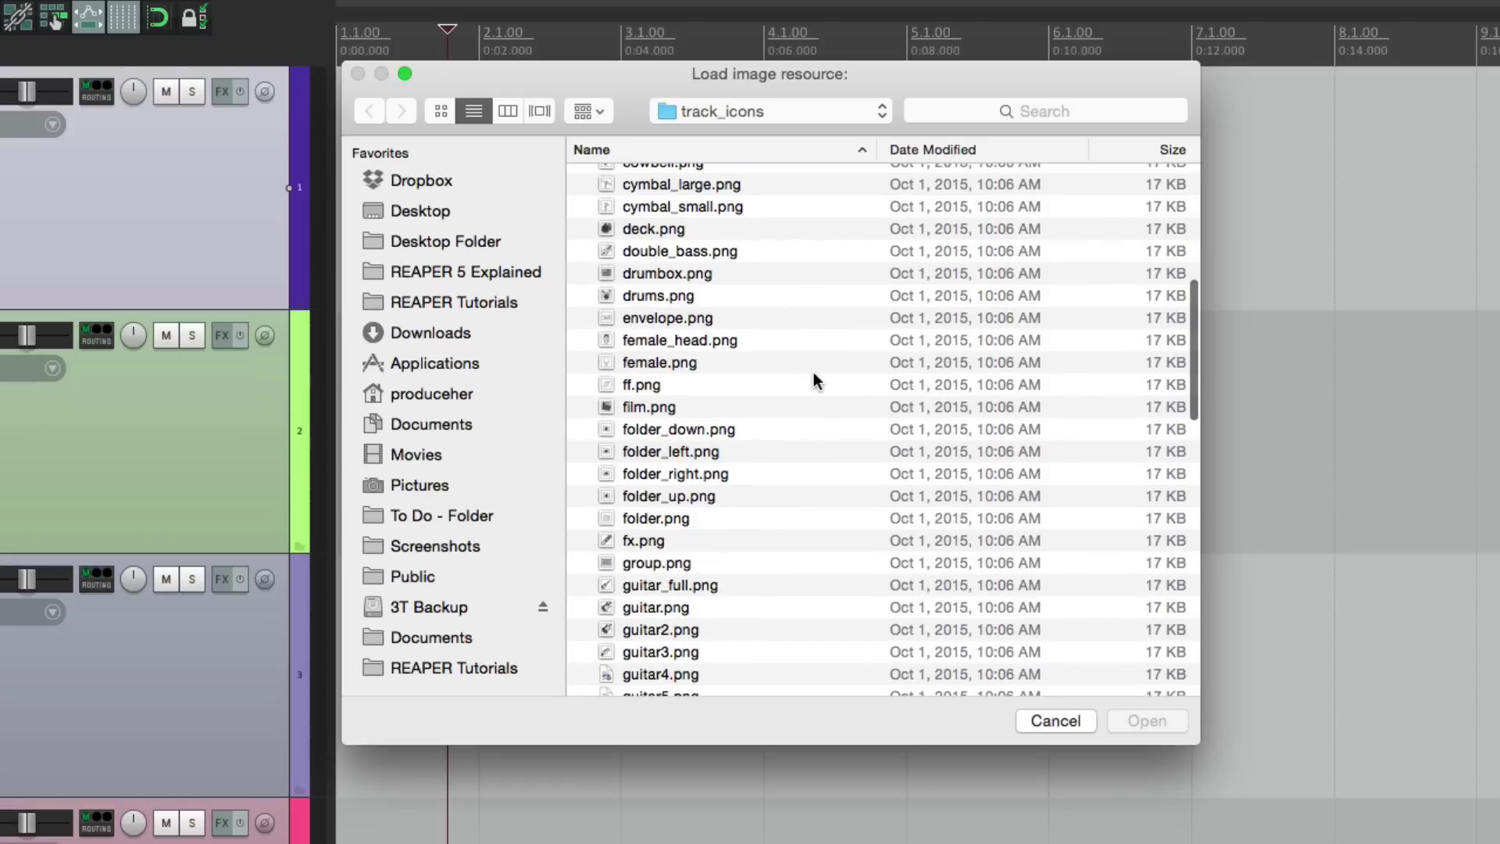
pyautogui.click(672, 298)
pyautogui.doubleClick(672, 297)
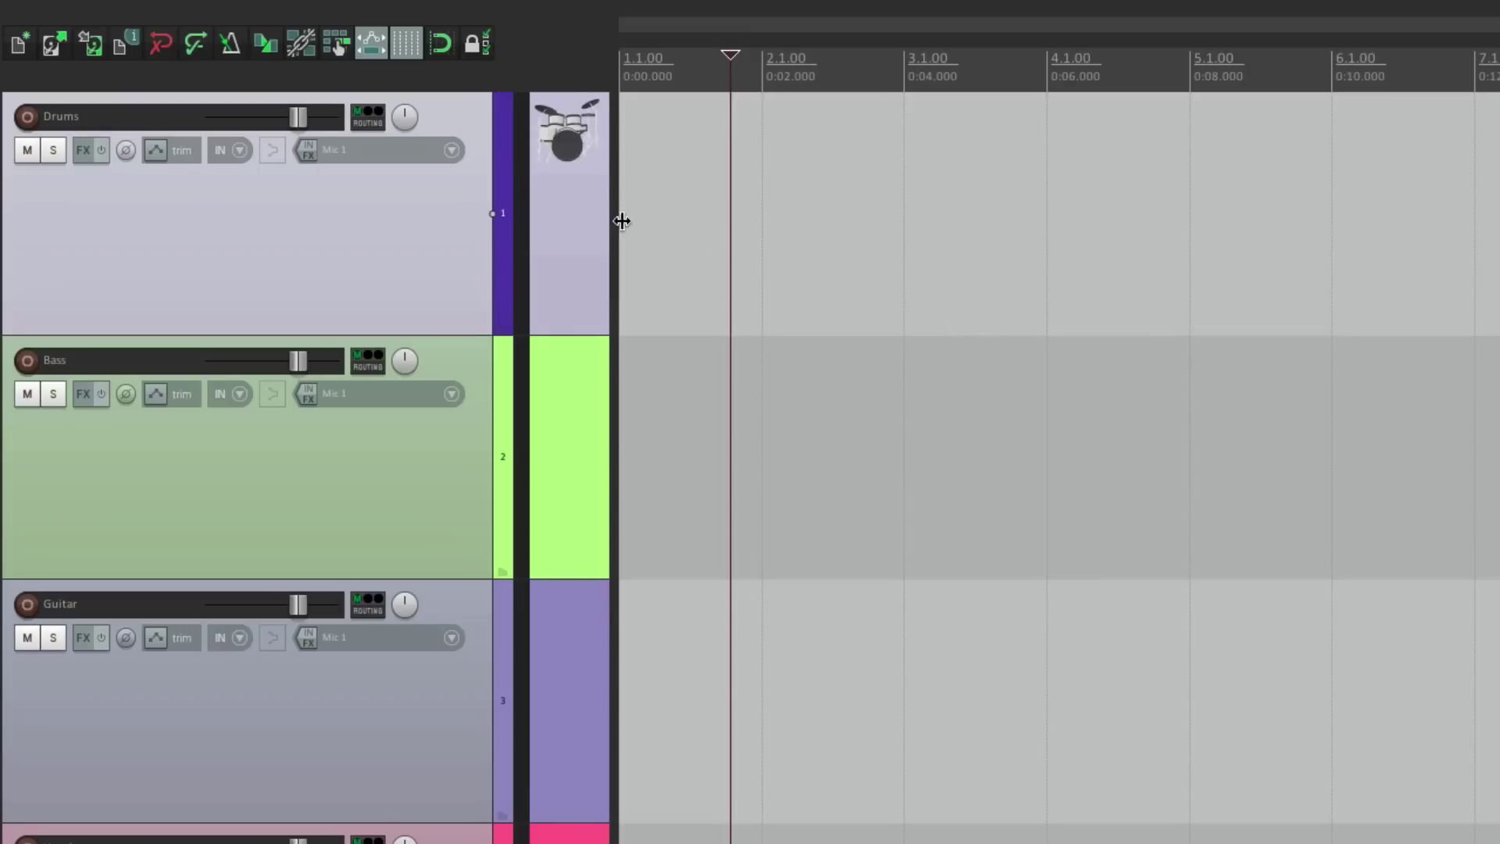
pyautogui.moveTo(609, 221); pyautogui.dragTo(669, 234)
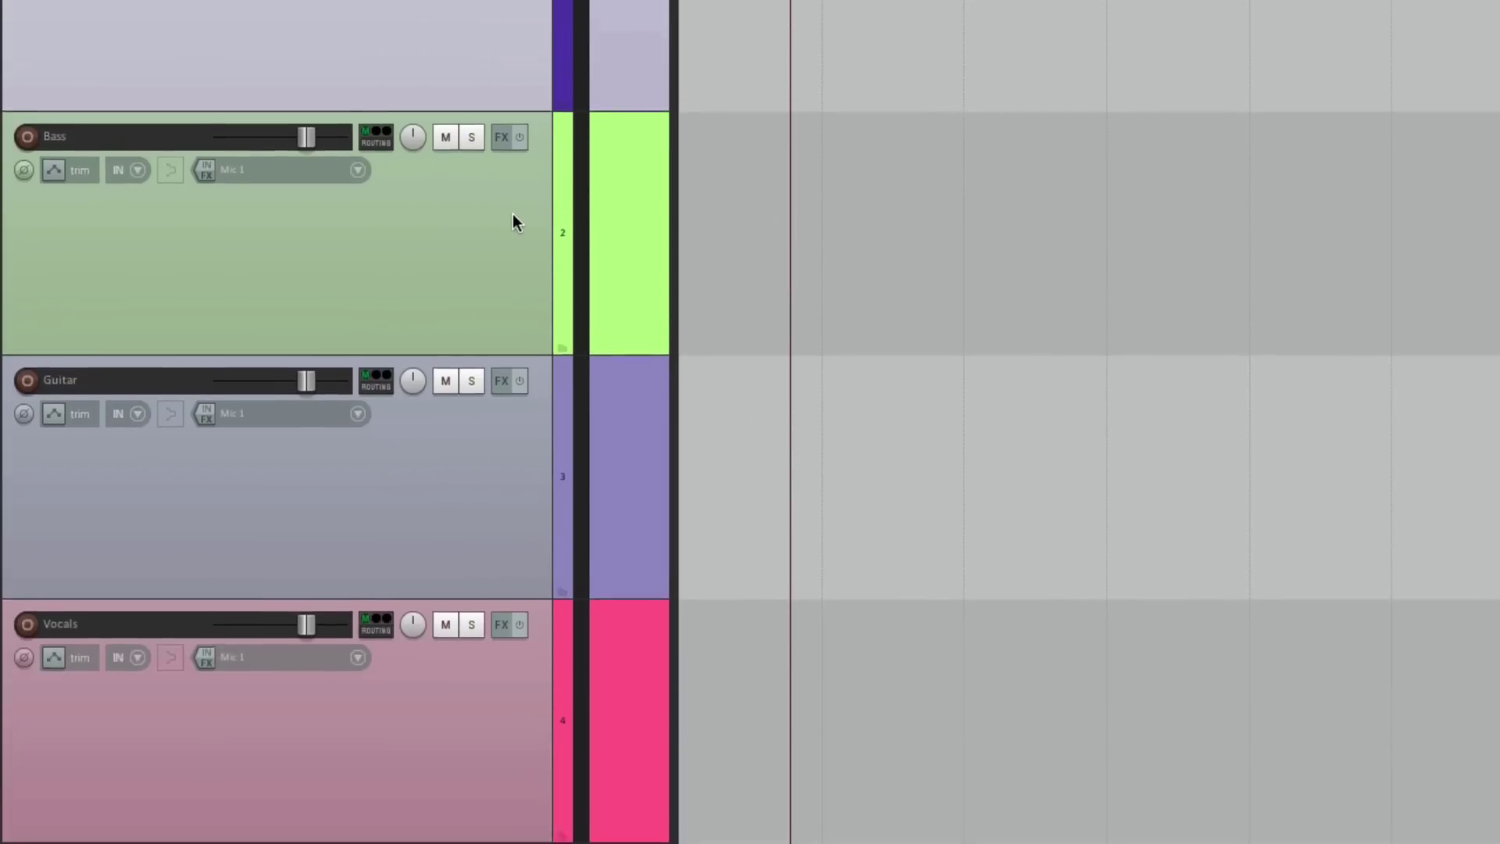
# - Give the Bass track the bass3.png icon from the track_icons folder
pyautogui.rightClick(512, 439)
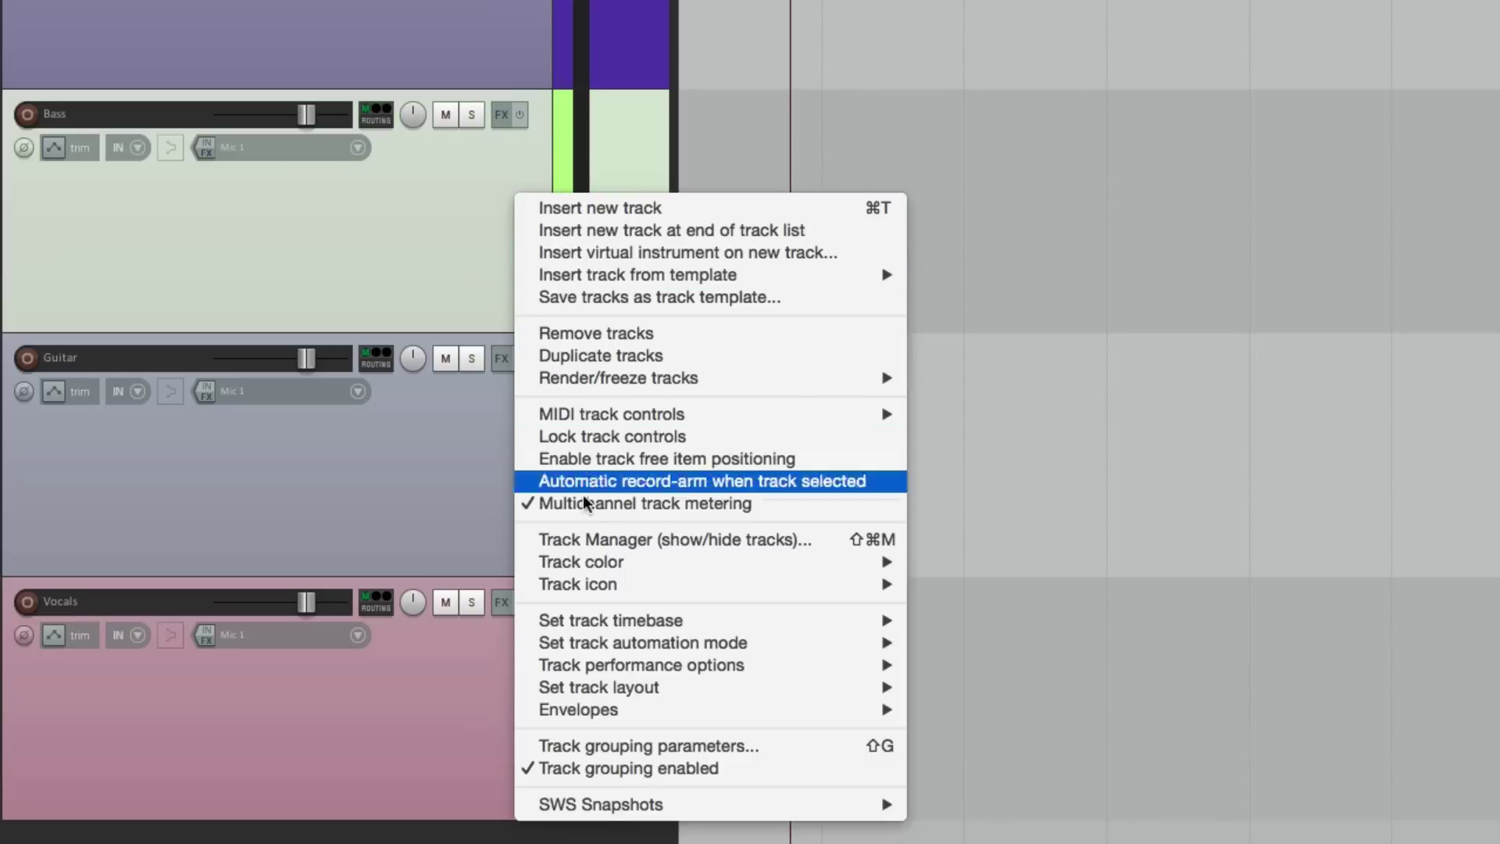
pyautogui.moveTo(552, 586)
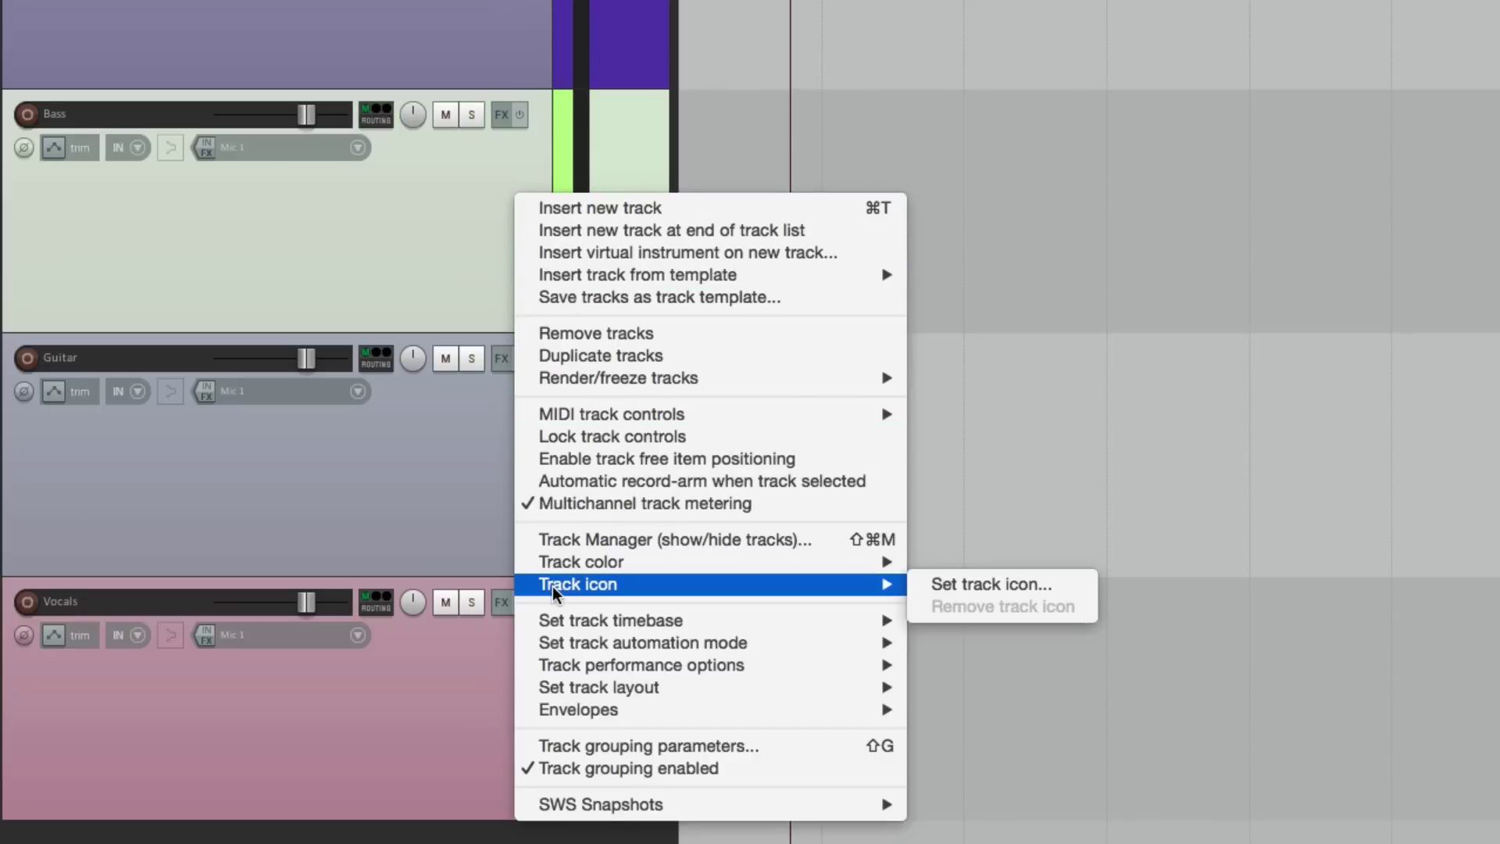
pyautogui.click(925, 584)
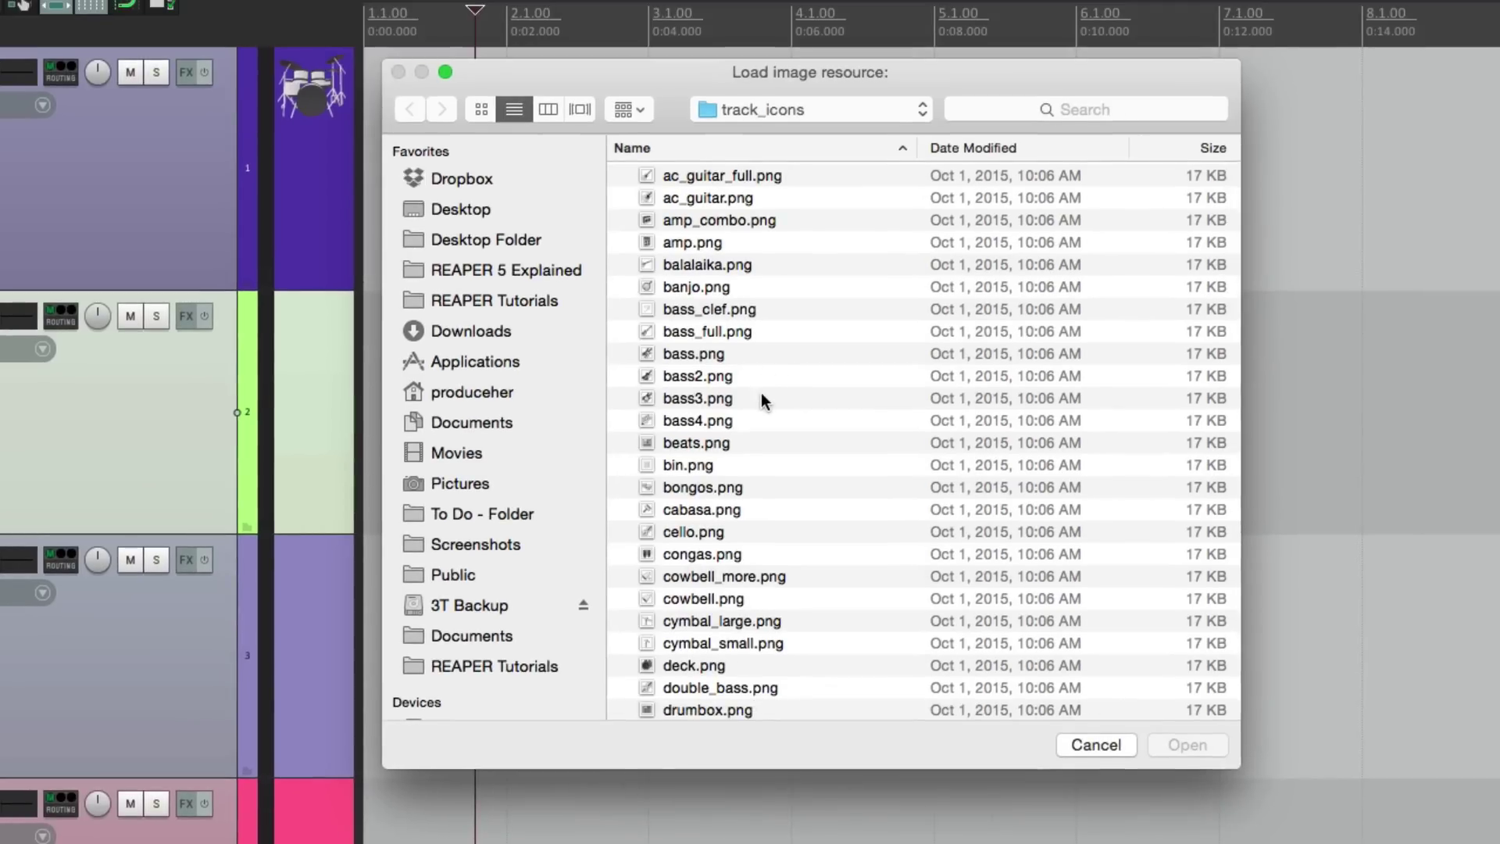
pyautogui.doubleClick(761, 397)
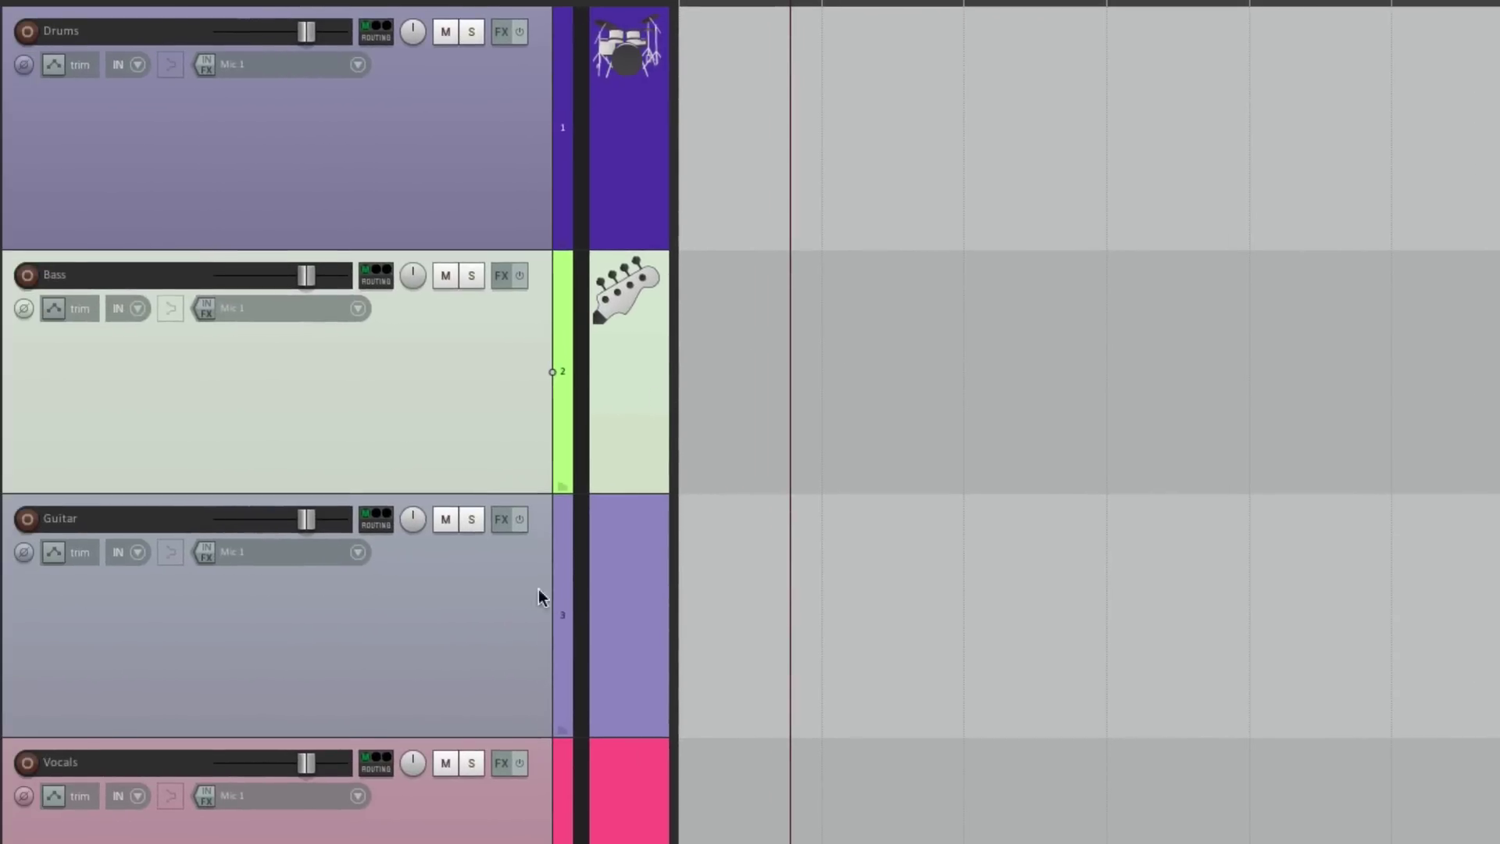
# - Give the Guitar track the guitar4.png icon from the track_icons folder
pyautogui.click(504, 598)
pyautogui.rightClick(502, 315)
pyautogui.moveTo(556, 600)
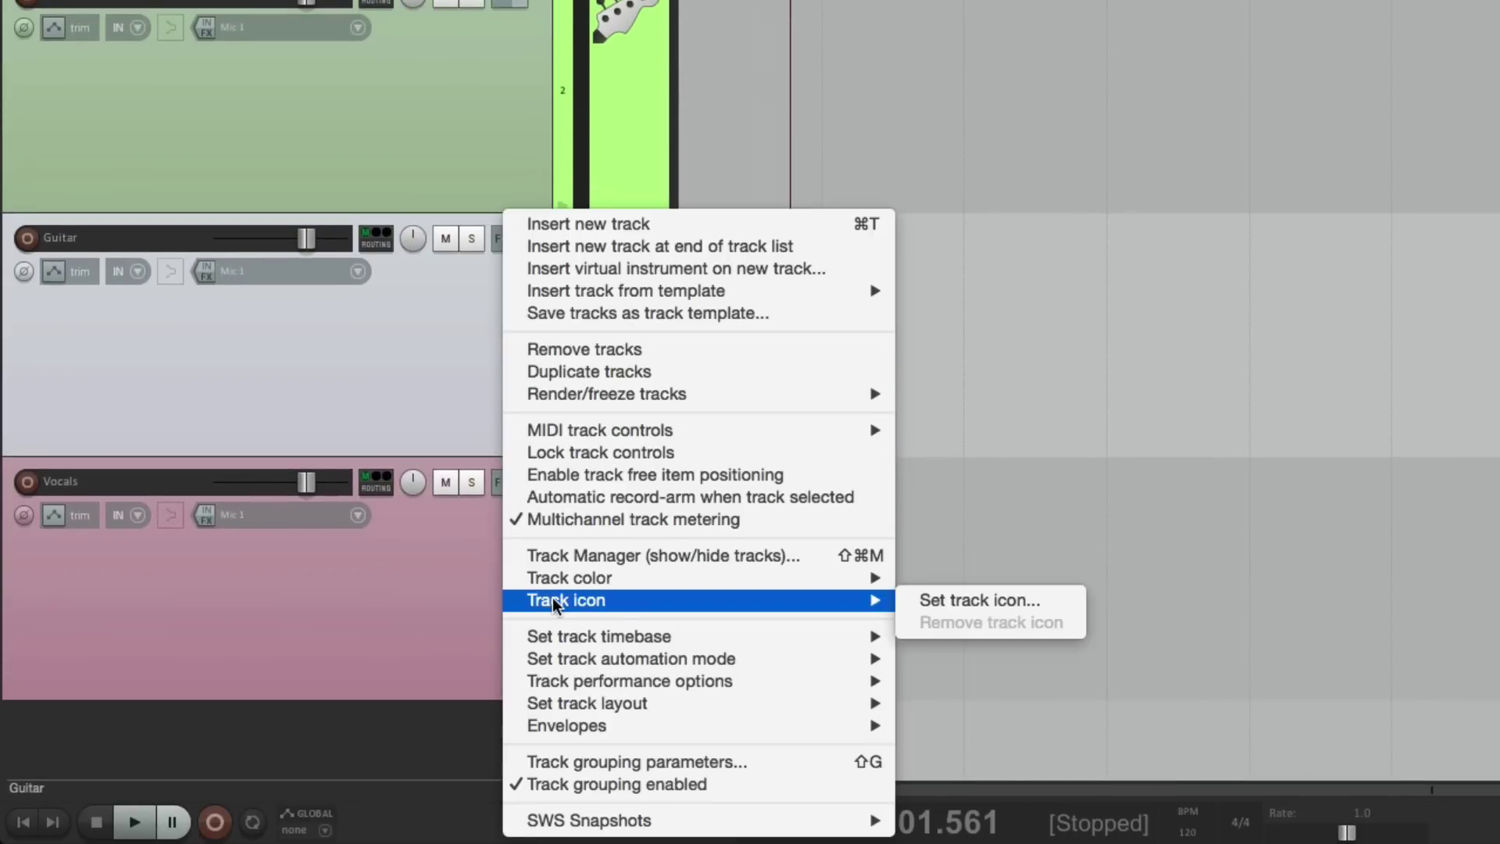
pyautogui.click(939, 600)
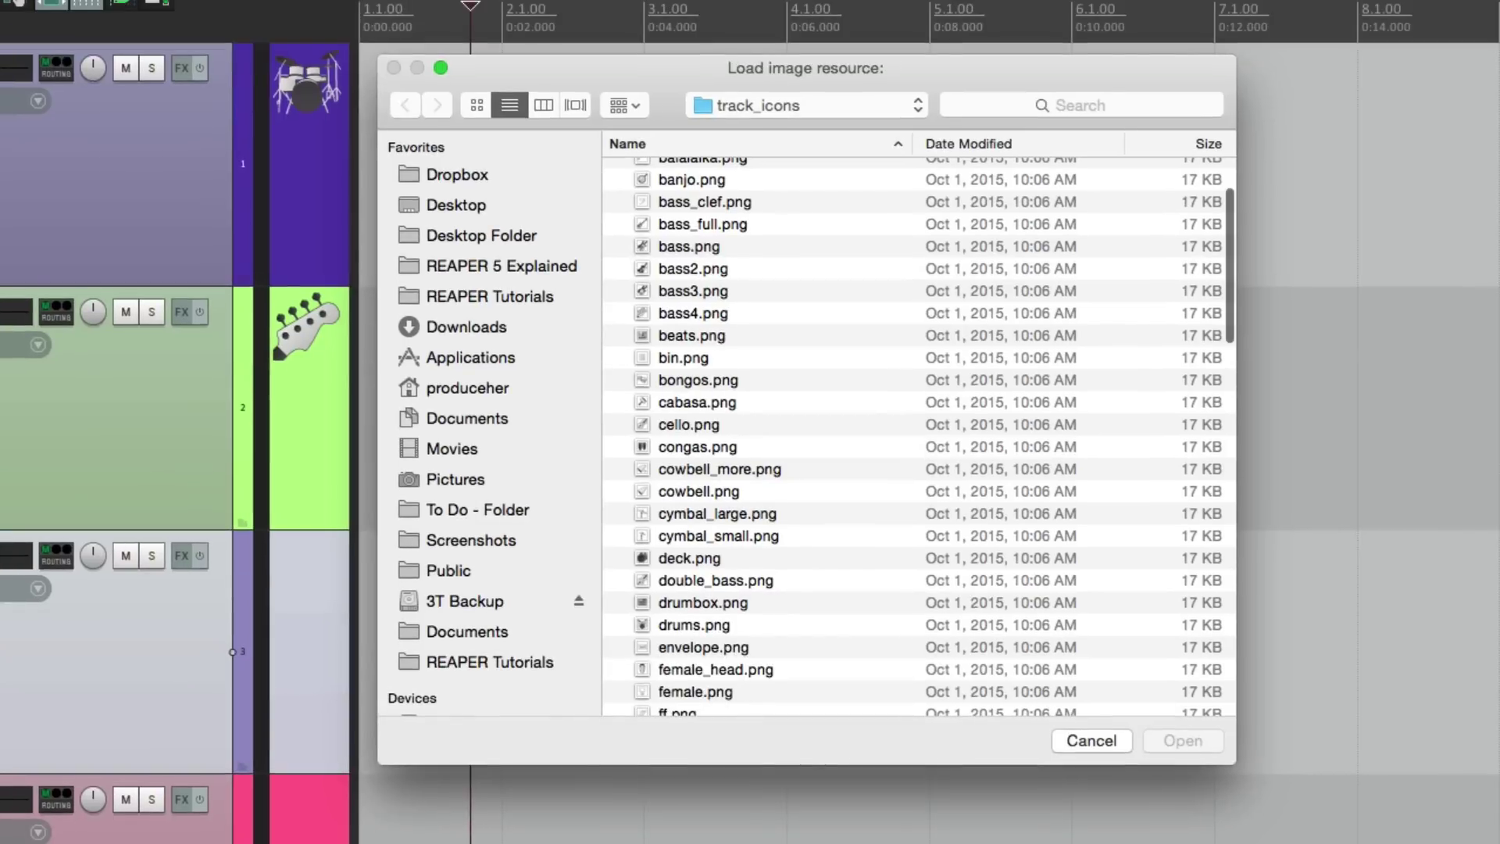
pyautogui.scroll(-5, 776, 517)
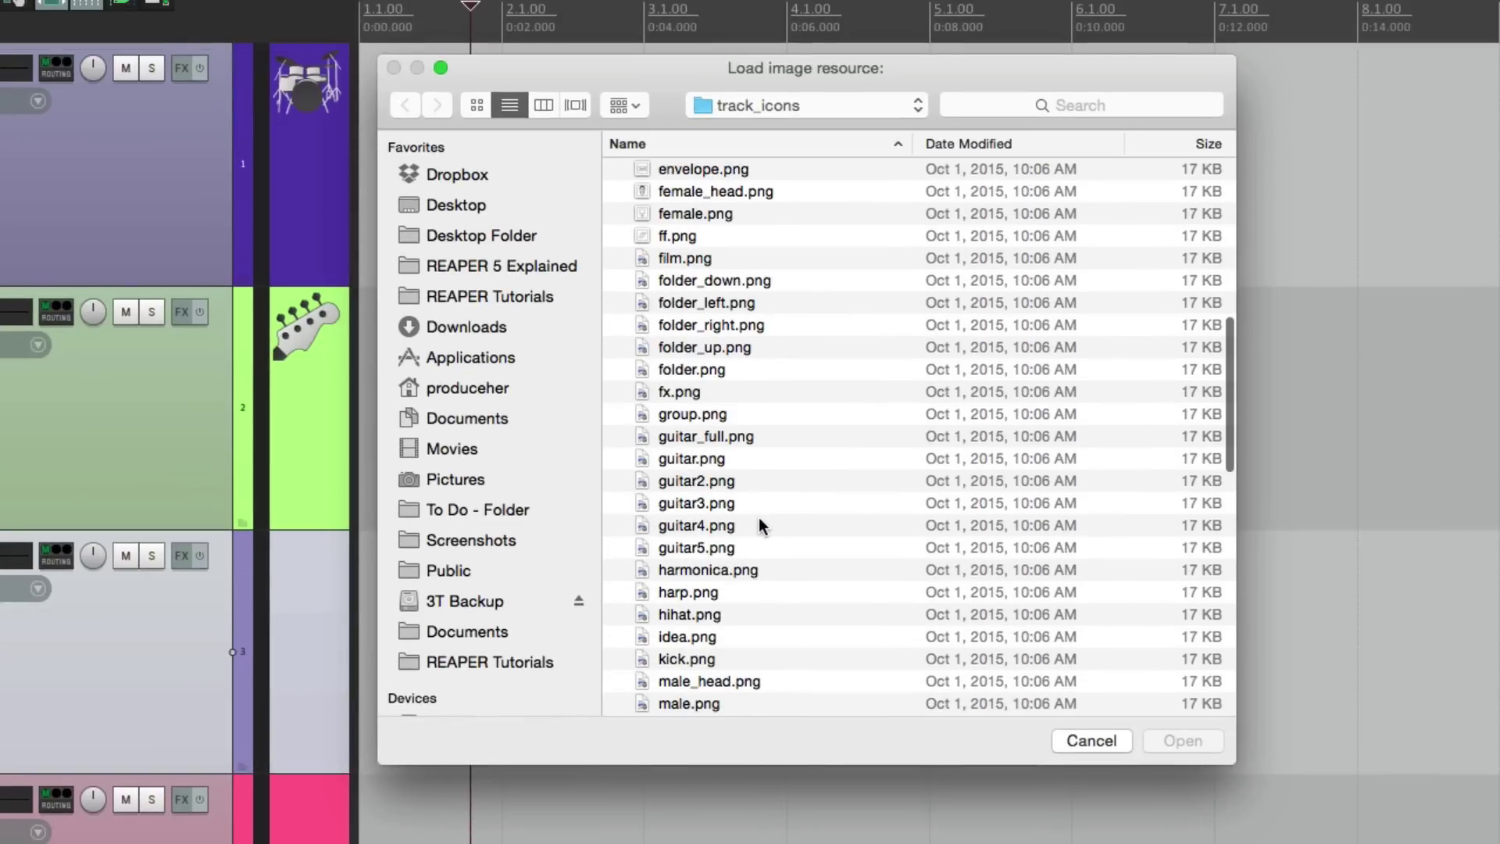
pyautogui.doubleClick(756, 517)
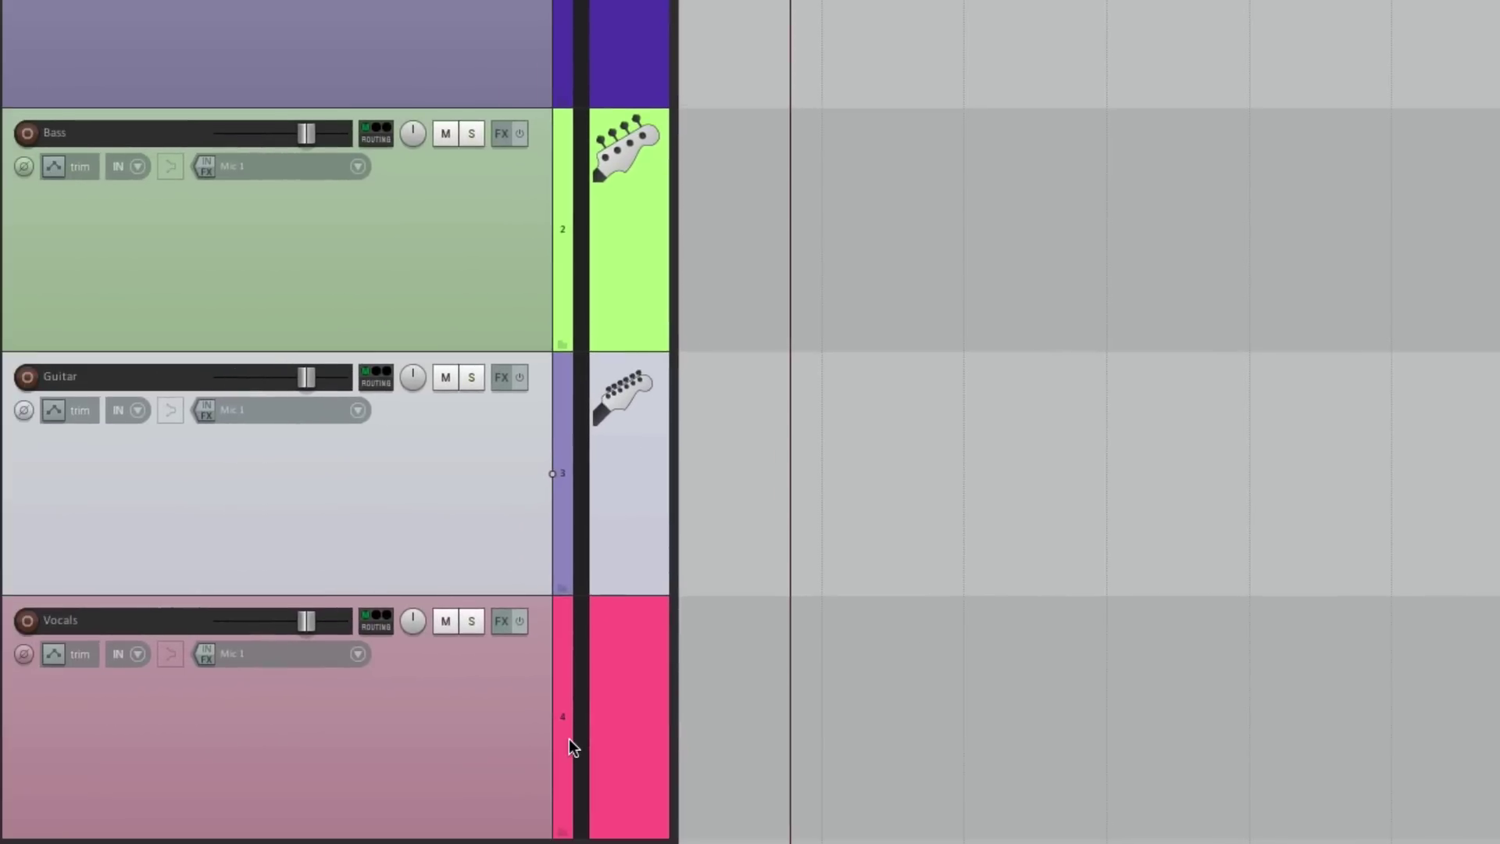
# - Give the Vocals track the mic_condenser_2.png icon from the track_icons folder
pyautogui.rightClick(502, 674)
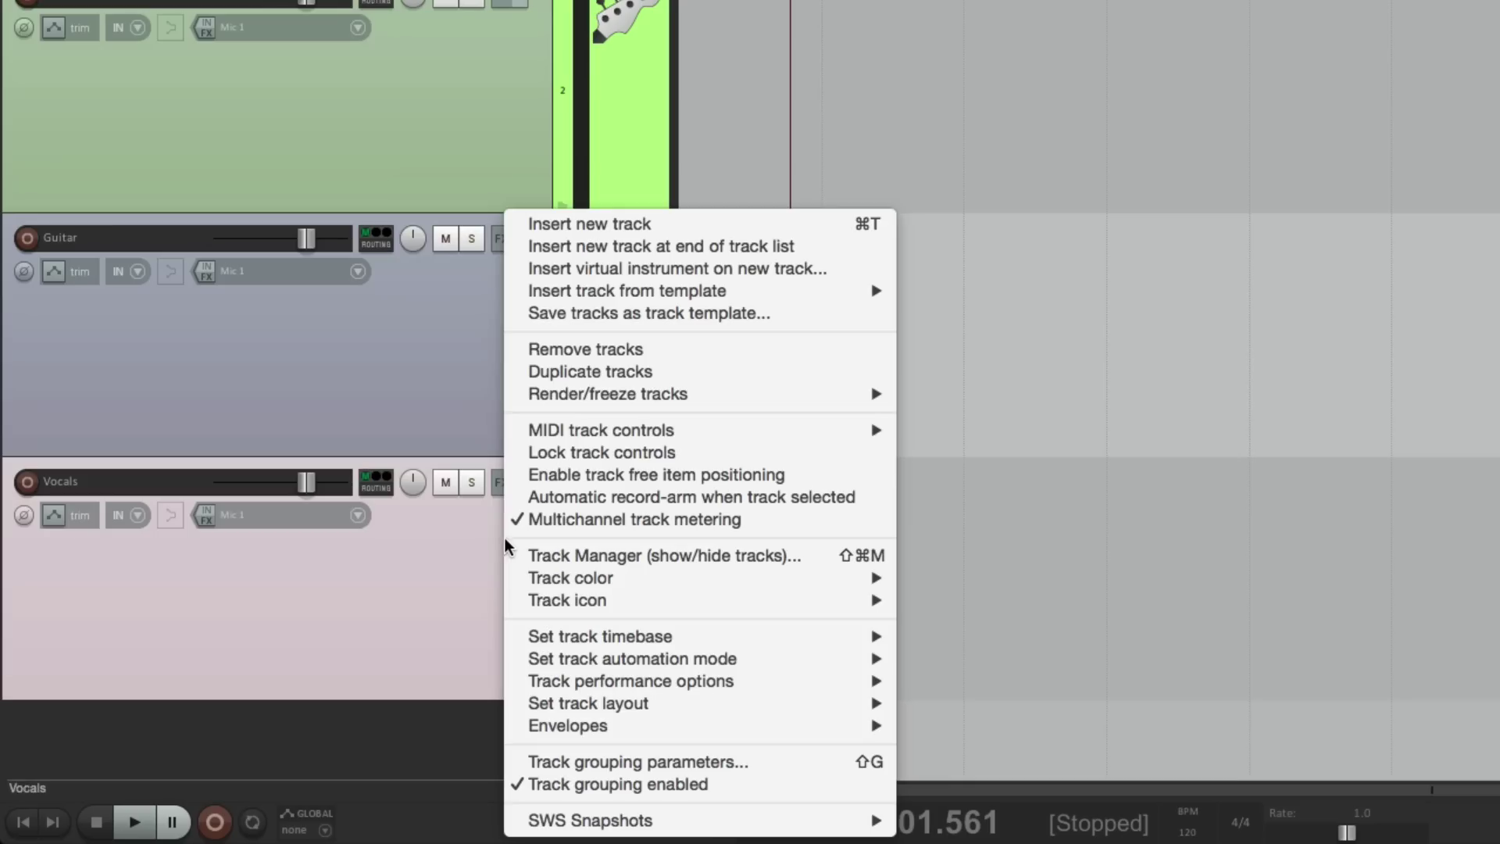
pyautogui.moveTo(552, 599)
pyautogui.click(922, 600)
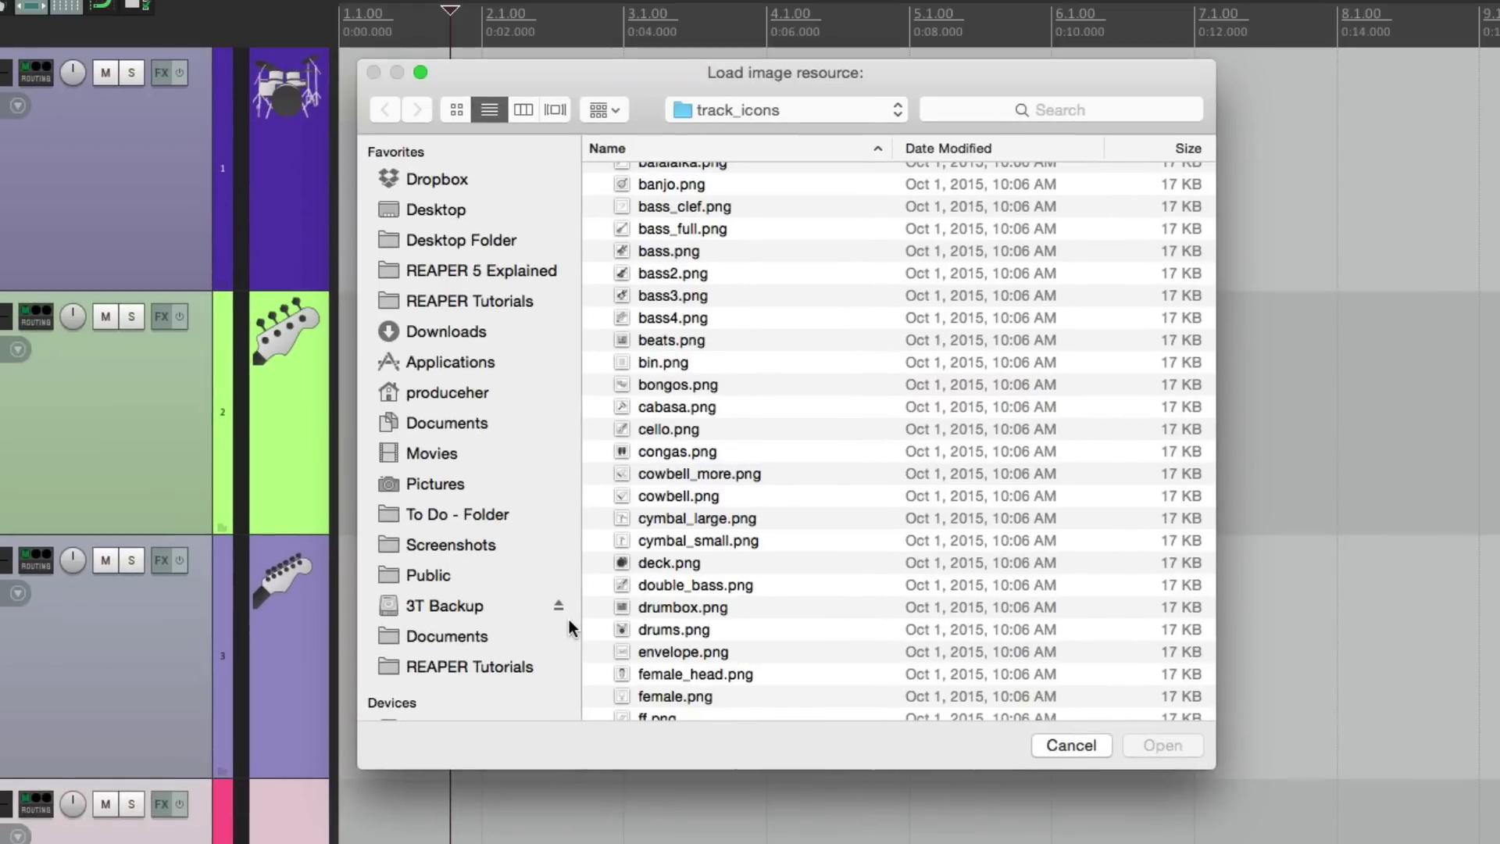
pyautogui.scroll(-15, 728, 564)
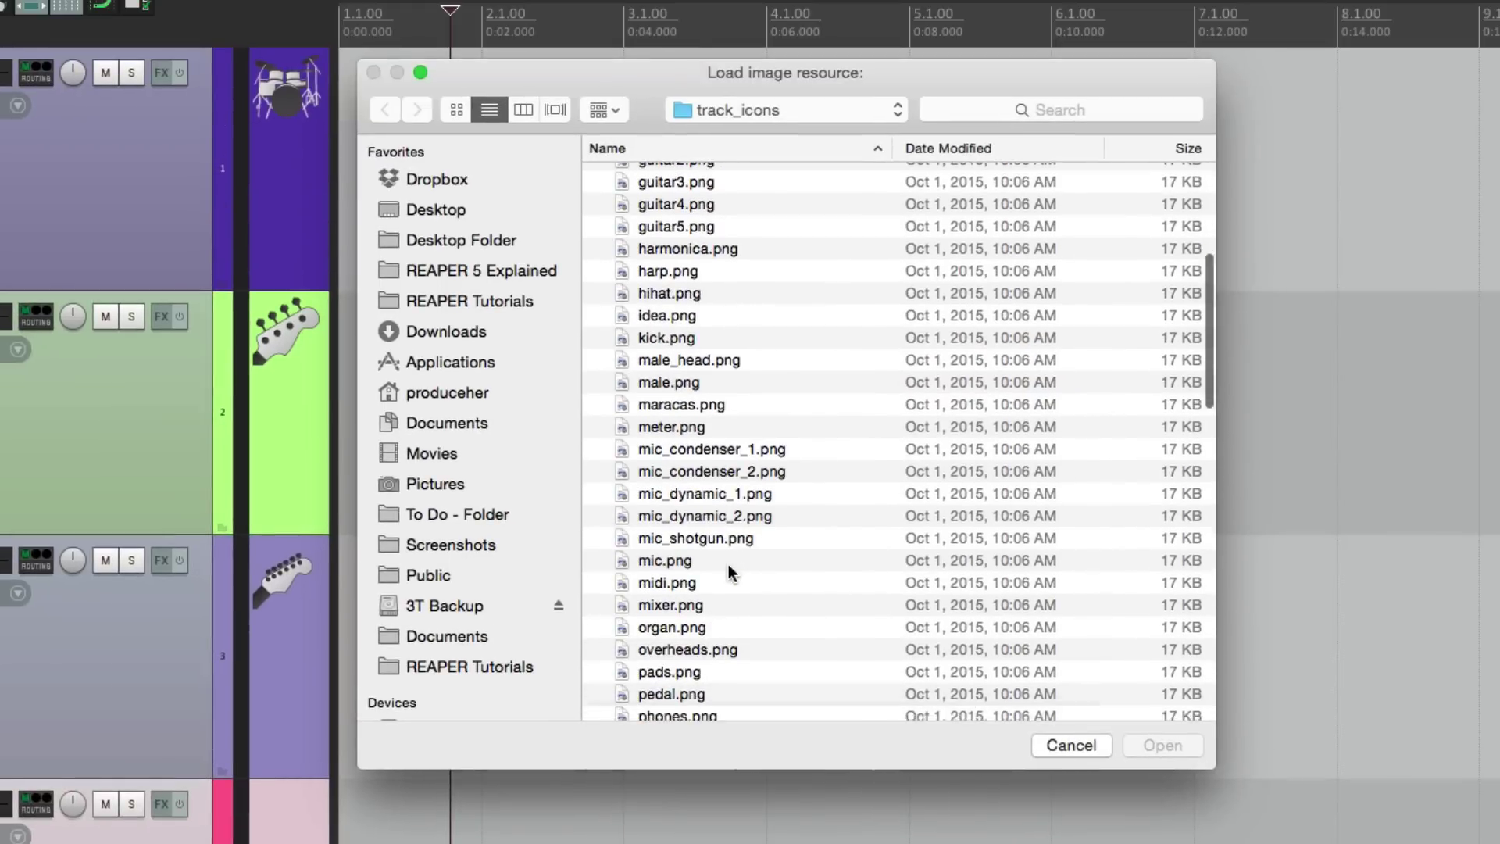
pyautogui.click(715, 476)
pyautogui.press('Return')
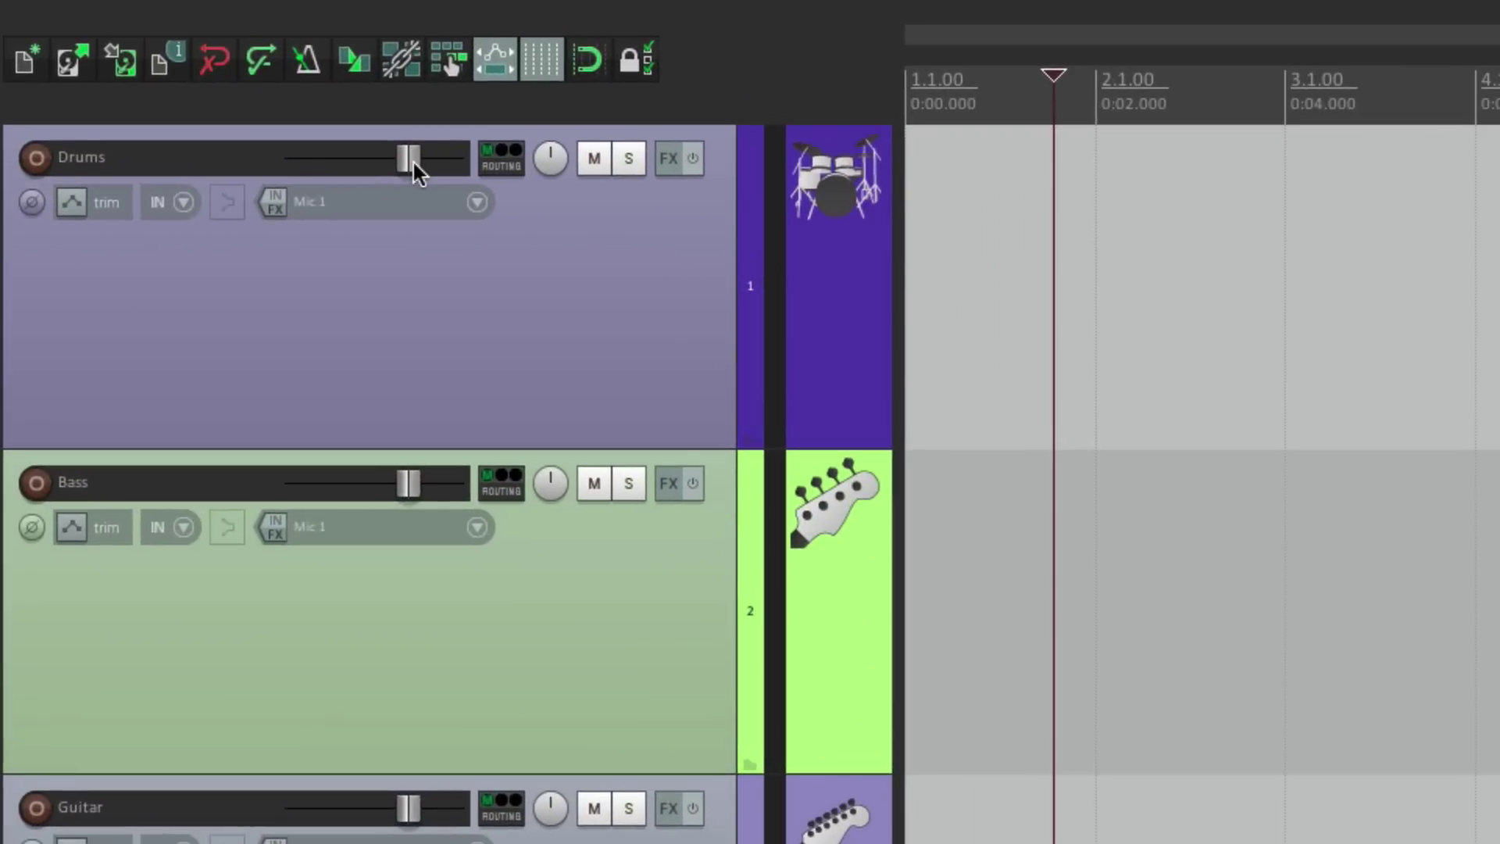
# - Raise the Drums track's volume to about +2.17 dB, reset it, and lower it to about a quarter of the fader's travel
pyautogui.moveTo(413, 164)
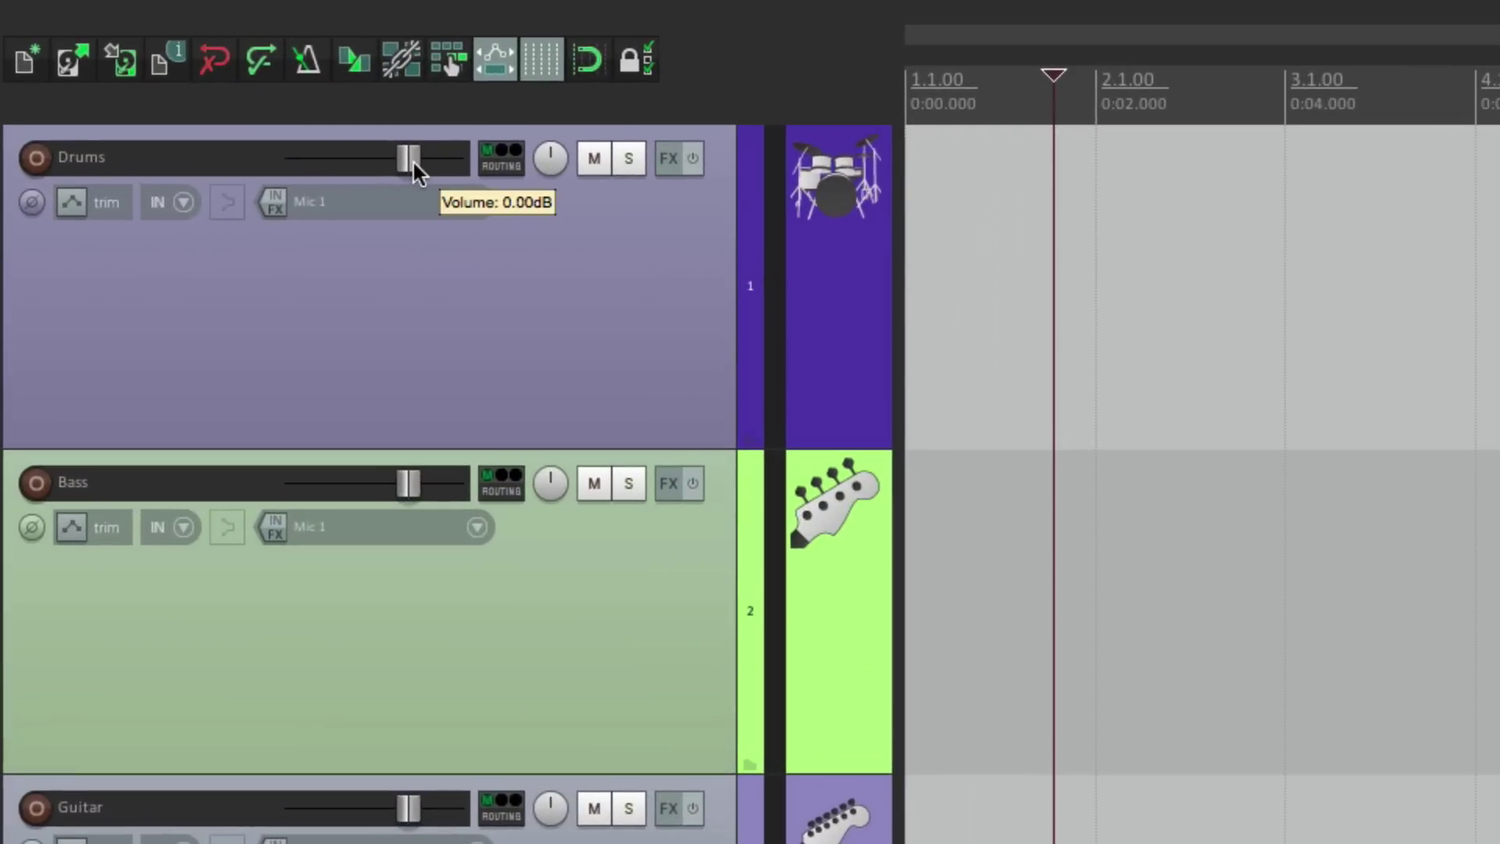
pyautogui.moveTo(404, 152)
pyautogui.mouseDown()
pyautogui.moveTo(318, 168)
pyautogui.moveTo(417, 162)
pyautogui.mouseUp()
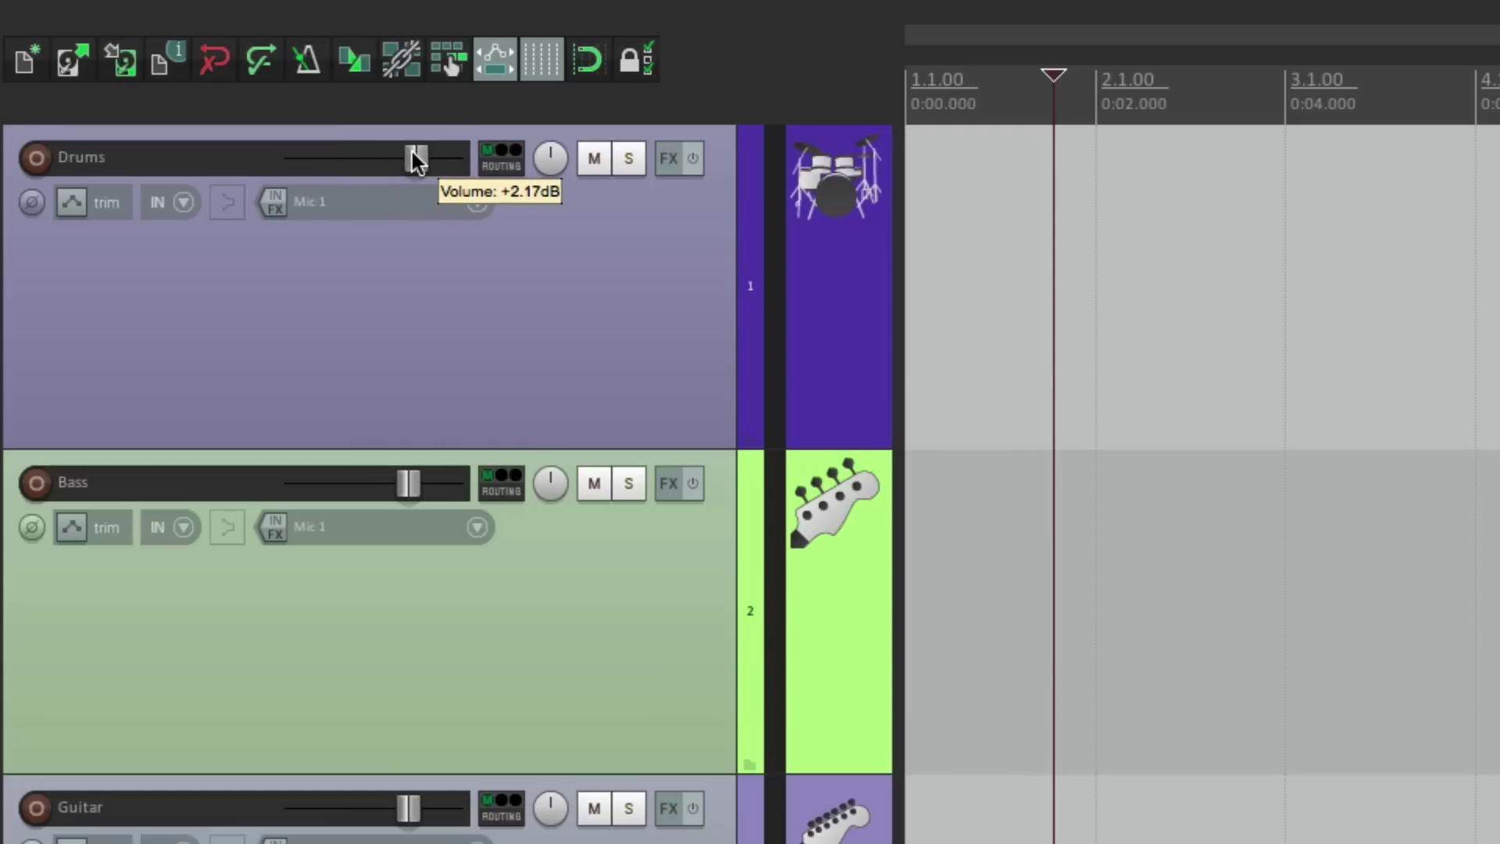
pyautogui.doubleClick(417, 160)
pyautogui.moveTo(416, 162); pyautogui.dragTo(333, 161)
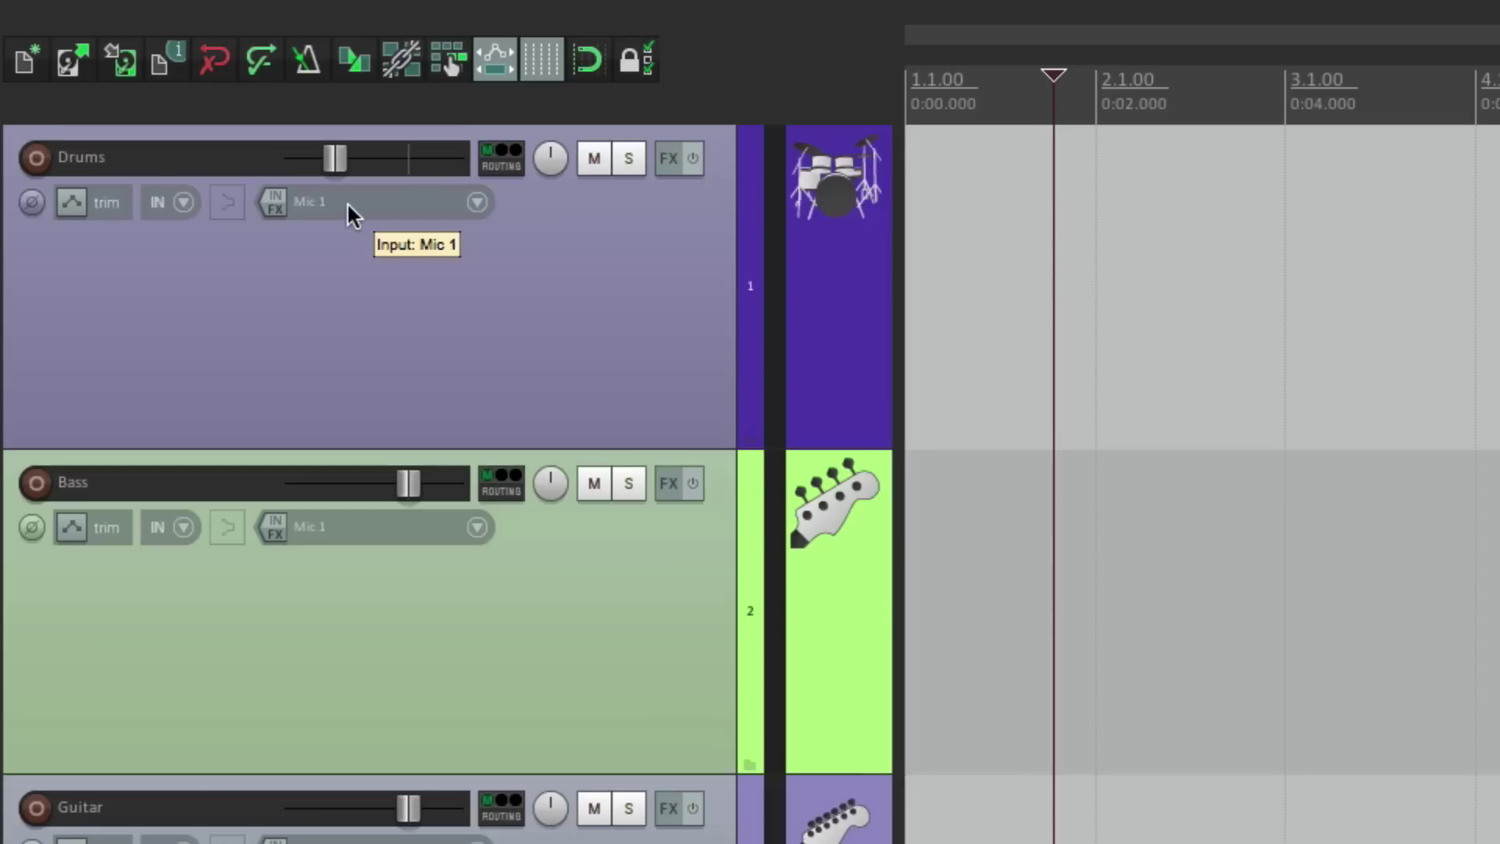
# - Reset the Drums track's volume to its default, and move its pan off center and back to center
pyautogui.doubleClick(329, 153)
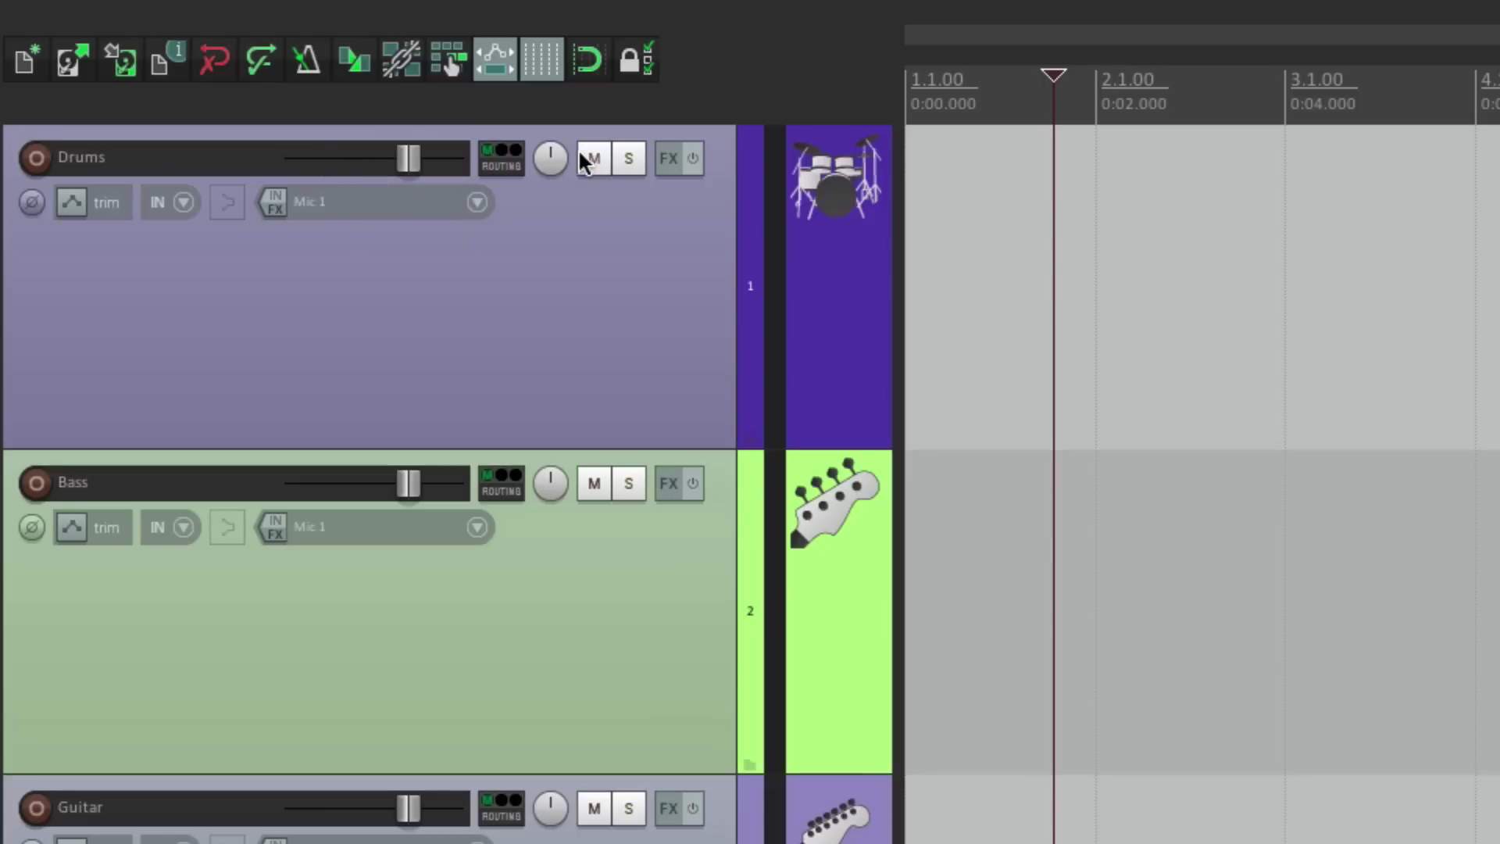
pyautogui.moveTo(551, 164); pyautogui.dragTo(551, 202)
pyautogui.doubleClick(552, 166)
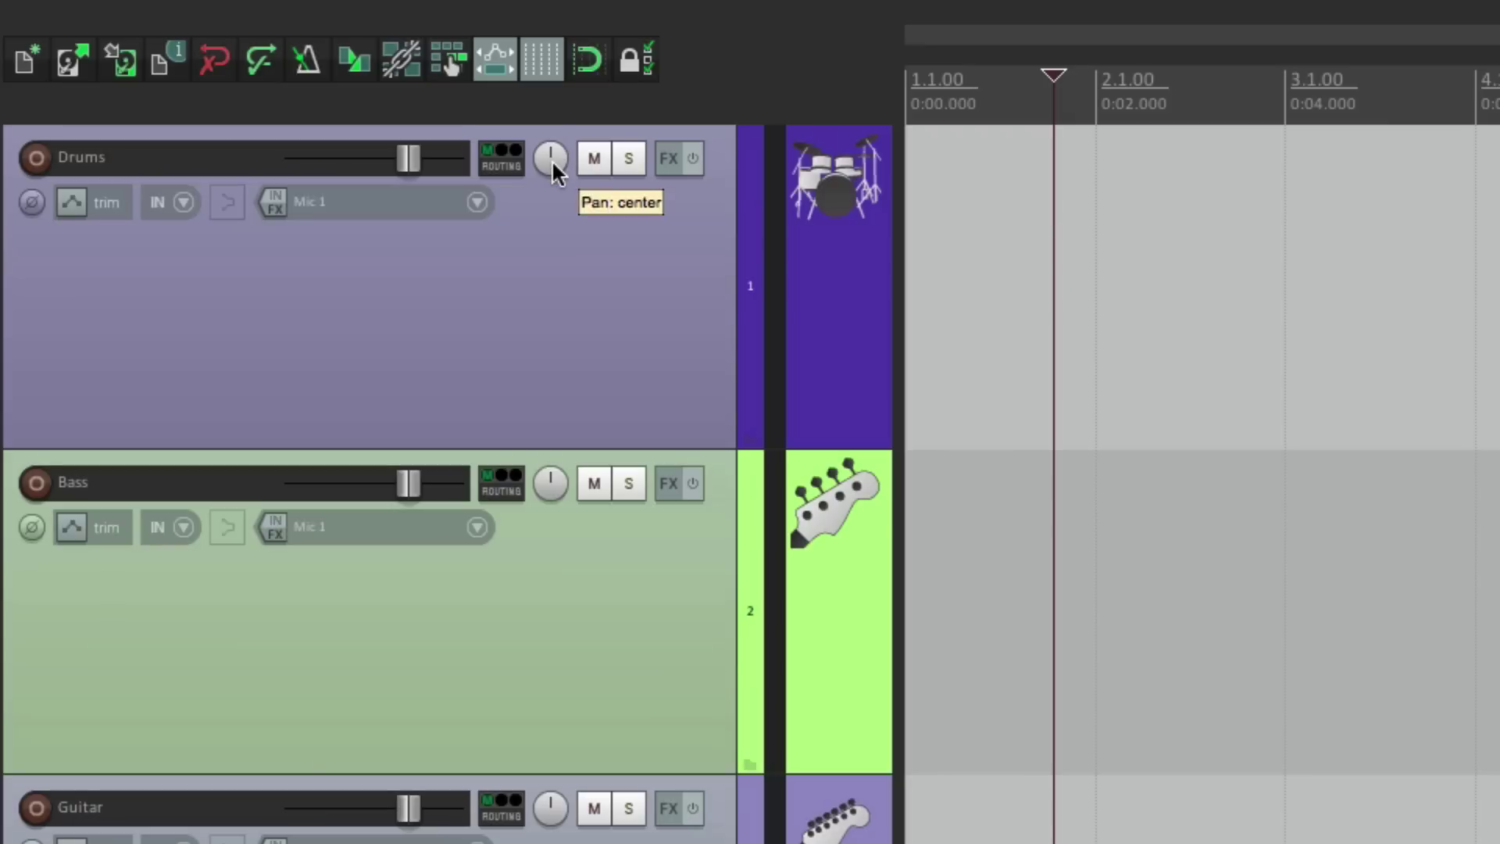
# - Toggle the Drums track's mute, solo and phase inversion on and off again, one control at a time
pyautogui.click(595, 163)
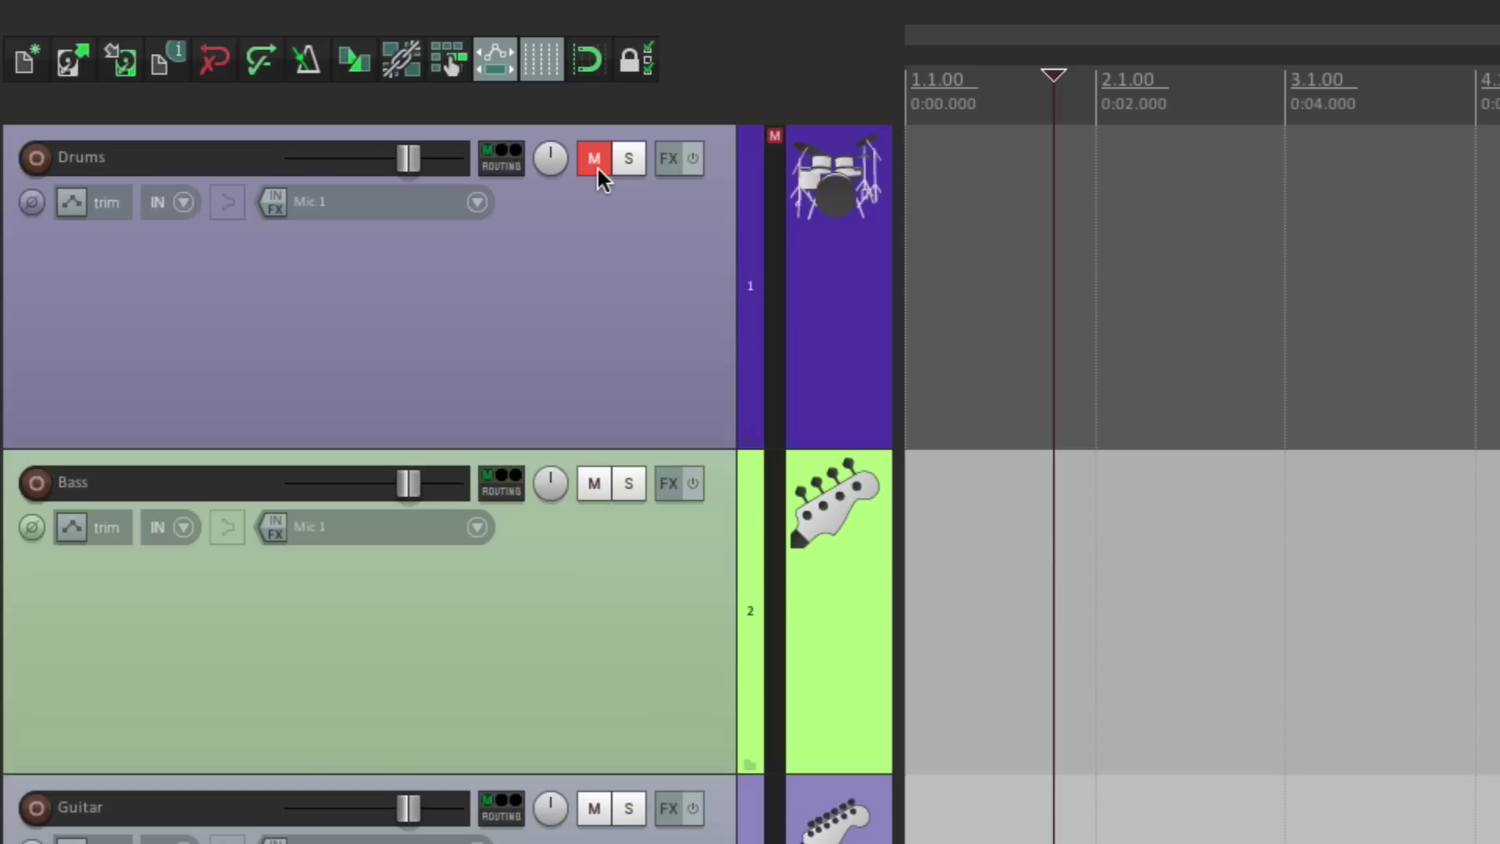
pyautogui.click(597, 166)
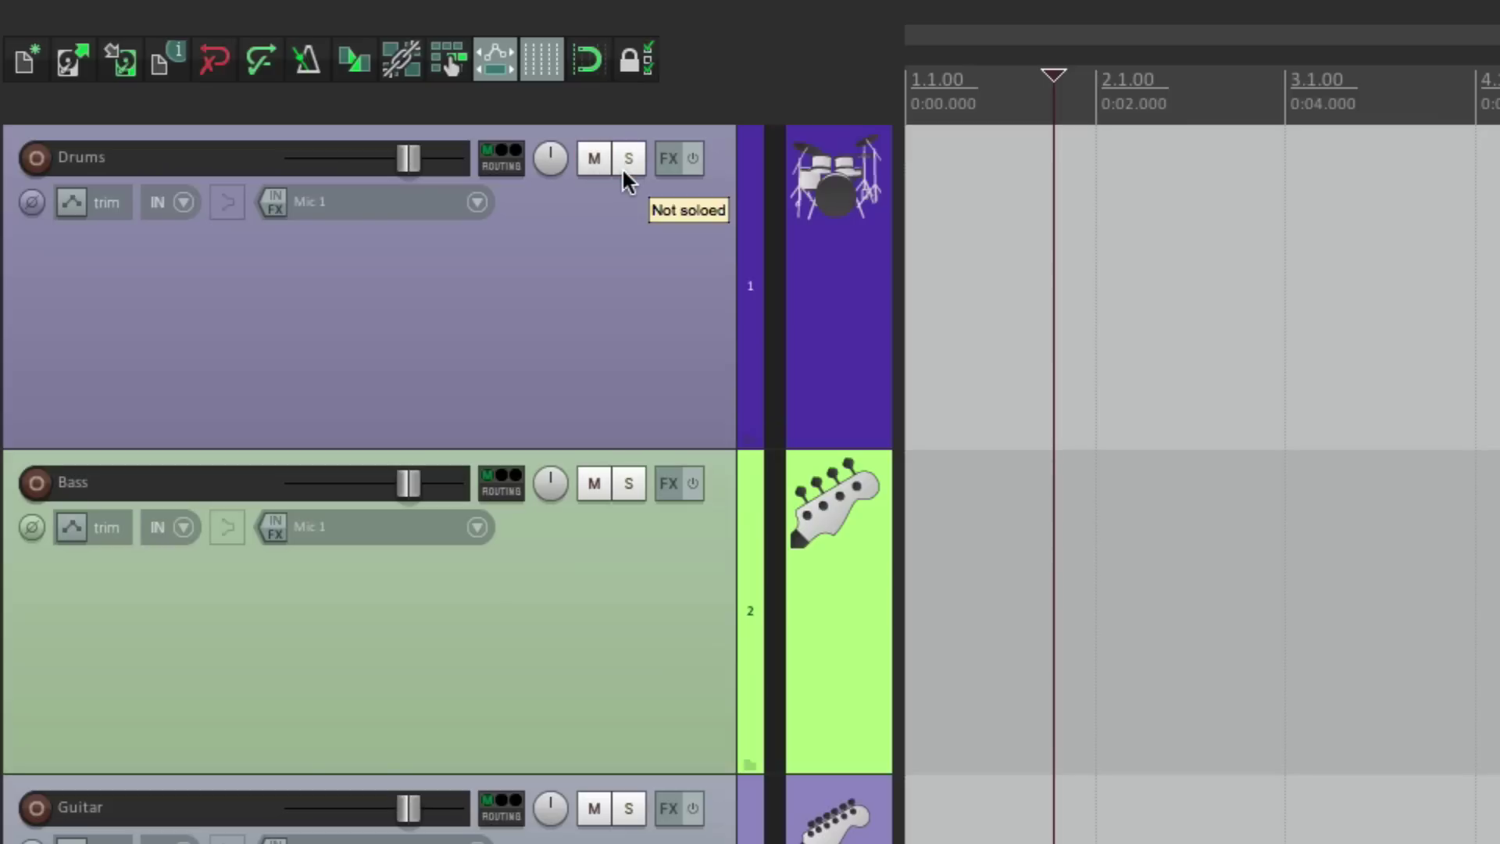
pyautogui.click(625, 176)
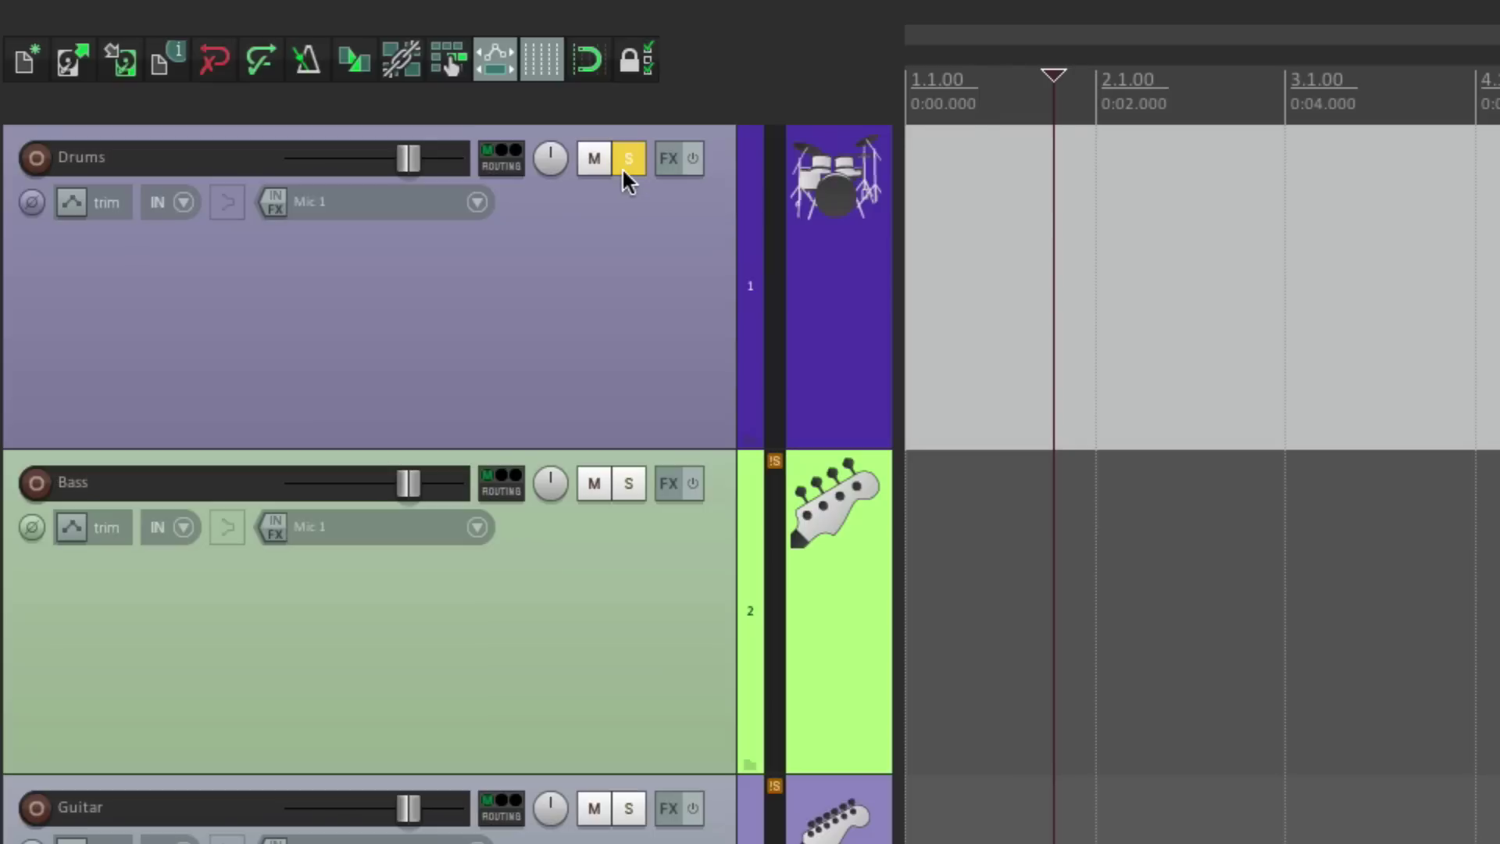
pyautogui.click(622, 167)
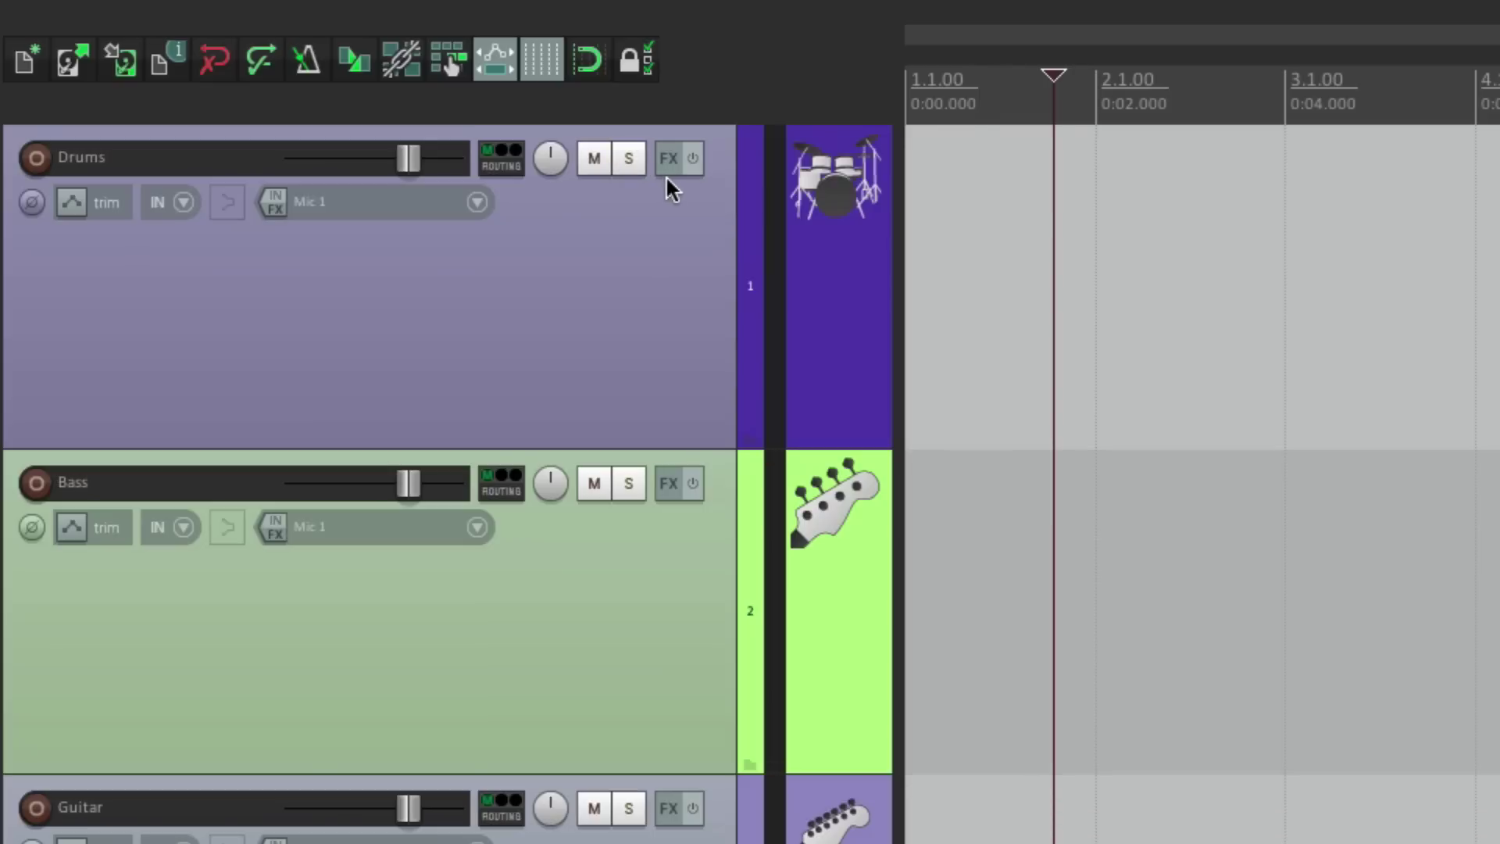
pyautogui.click(32, 216)
pyautogui.click(32, 216)
# - Lower the Drums track's volume to about -7.19 dB and temporarily dip it to about -20.5 dB before letting it return
pyautogui.moveTo(411, 164); pyautogui.dragTo(387, 174)
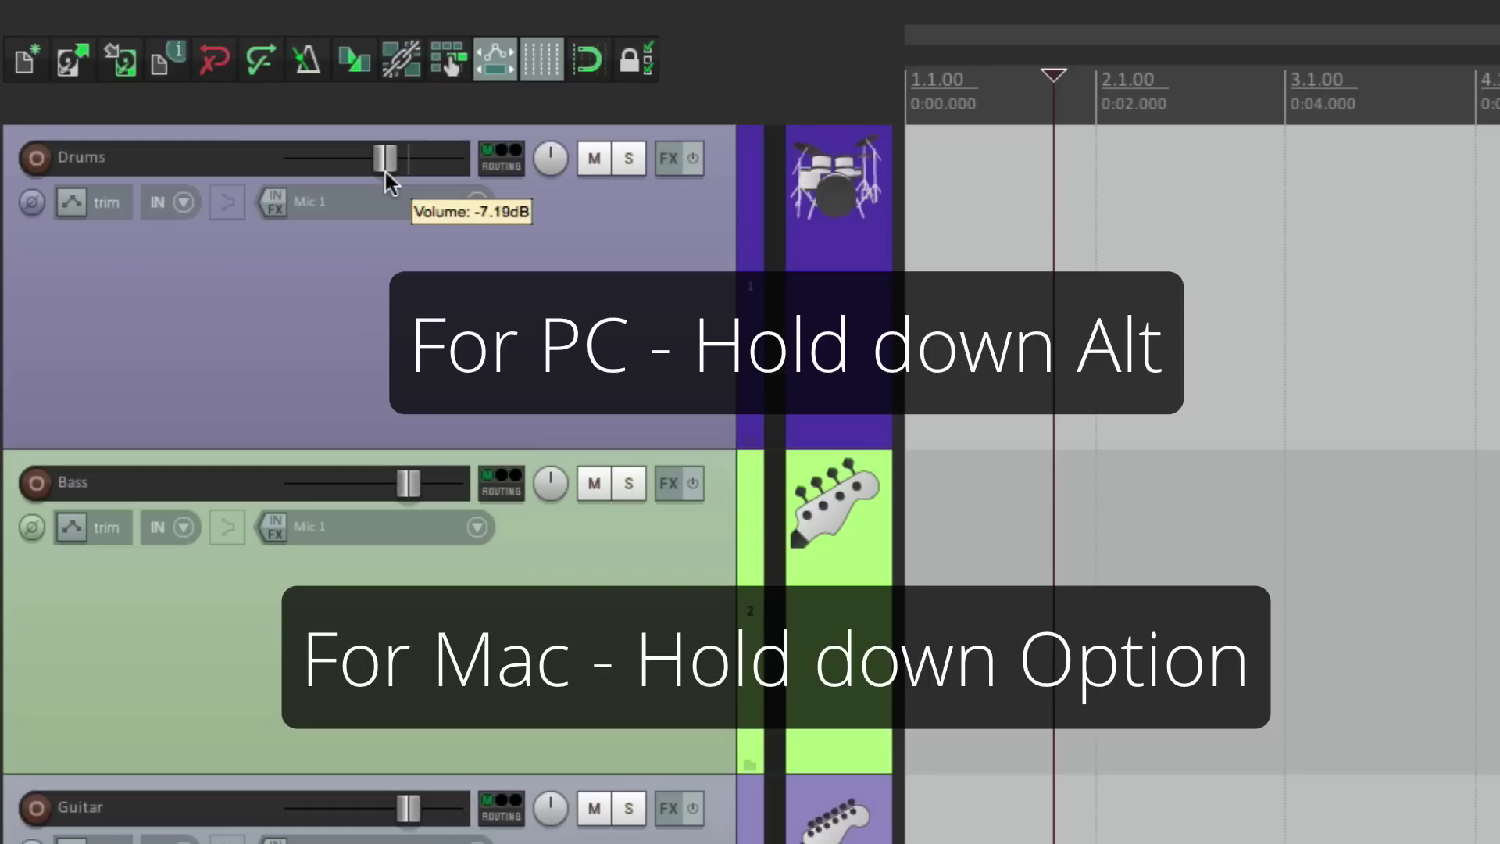
pyautogui.moveTo(385, 169); pyautogui.dragTo(345, 166)
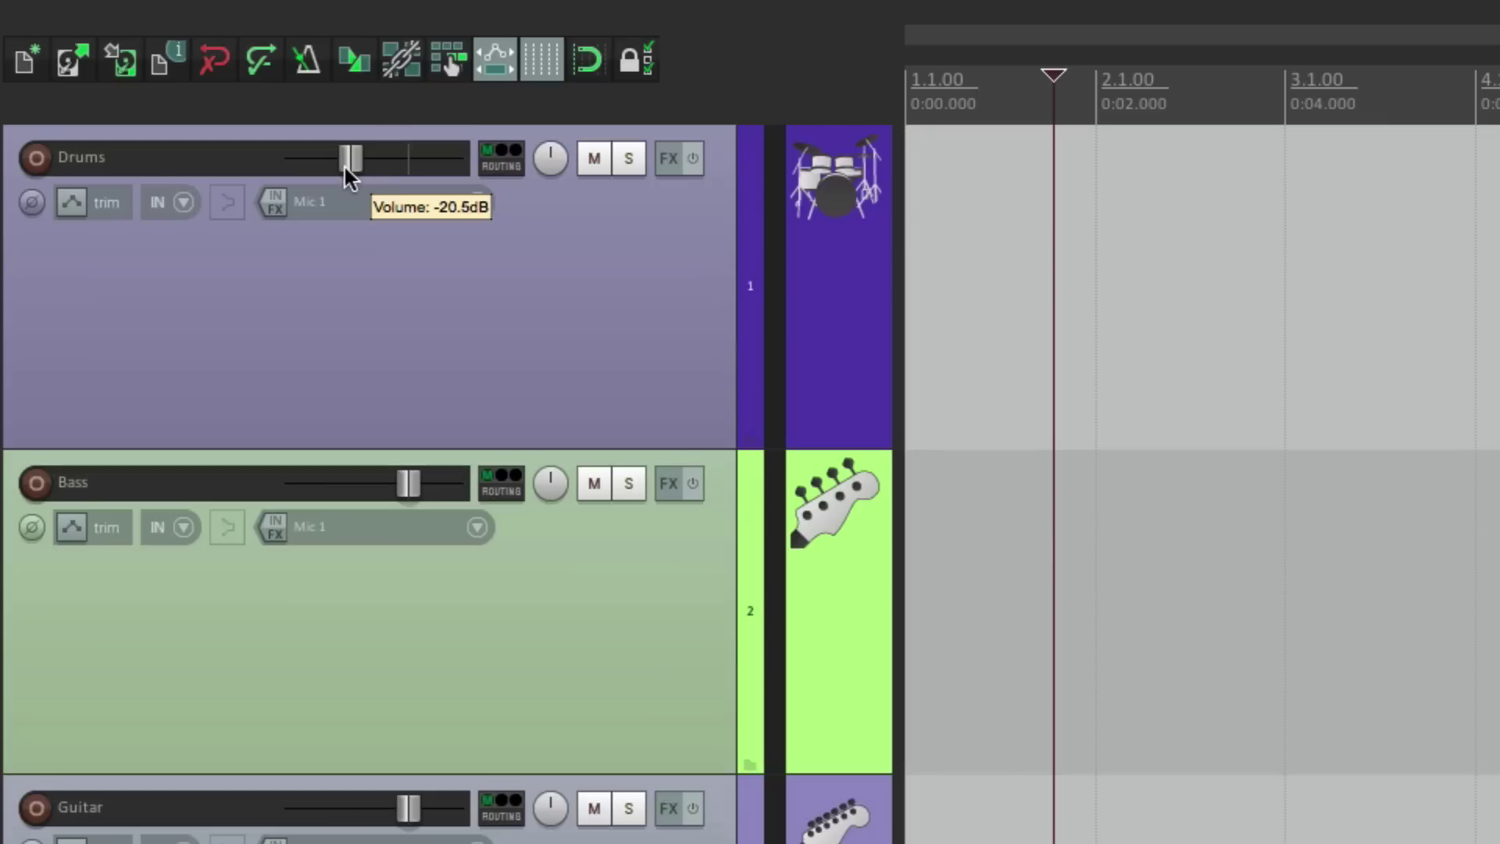
pyautogui.hotkey('ctrl', 'z')
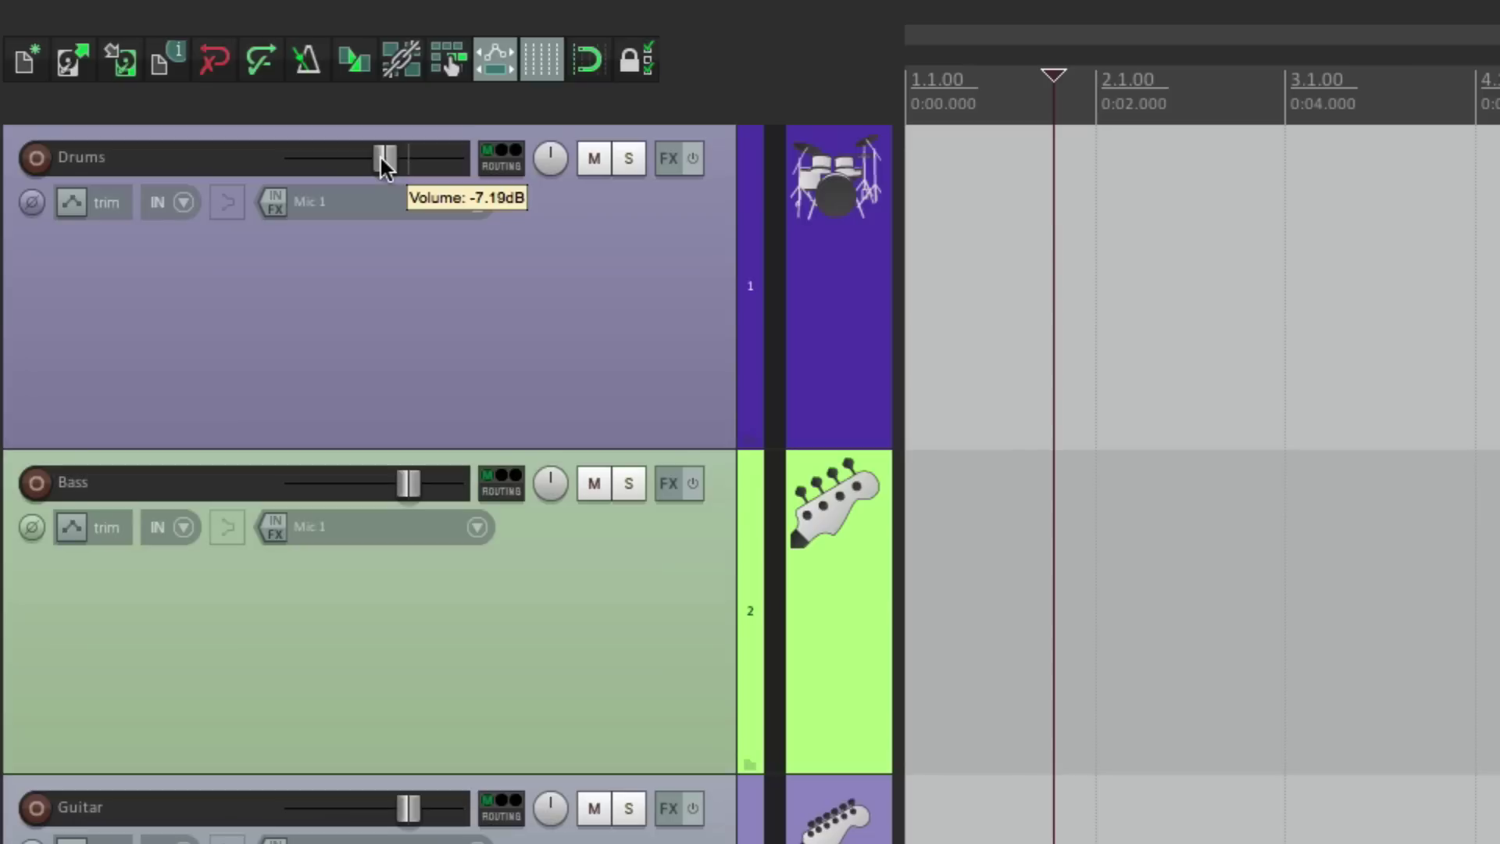
# - Pan the Drums track about 32% left, temporarily shift the pan, and reset it to center
pyautogui.moveTo(550, 158); pyautogui.dragTo(550, 183)
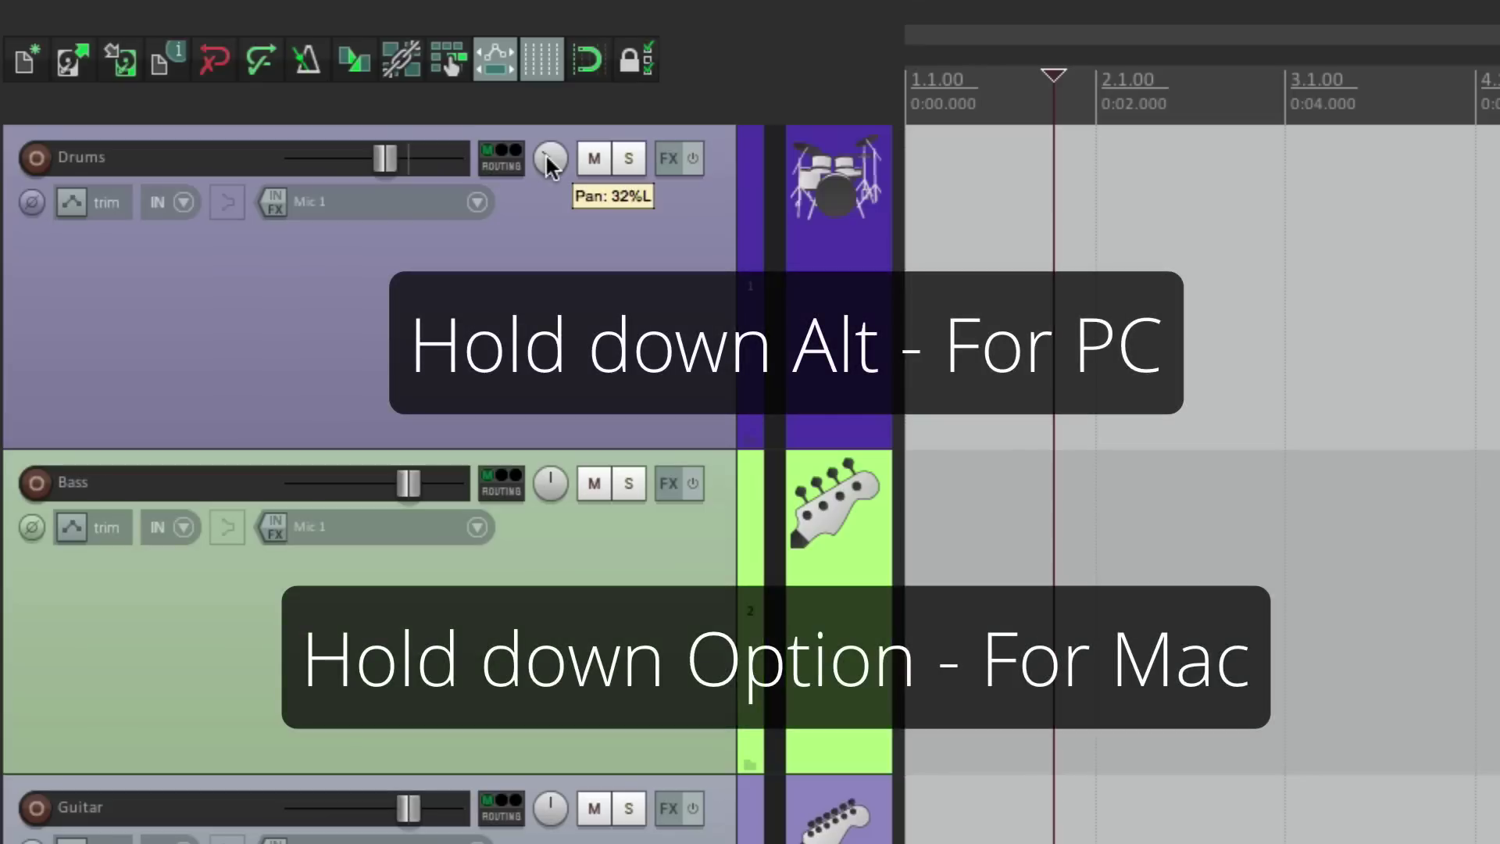
pyautogui.moveTo(551, 160); pyautogui.dragTo(550, 137)
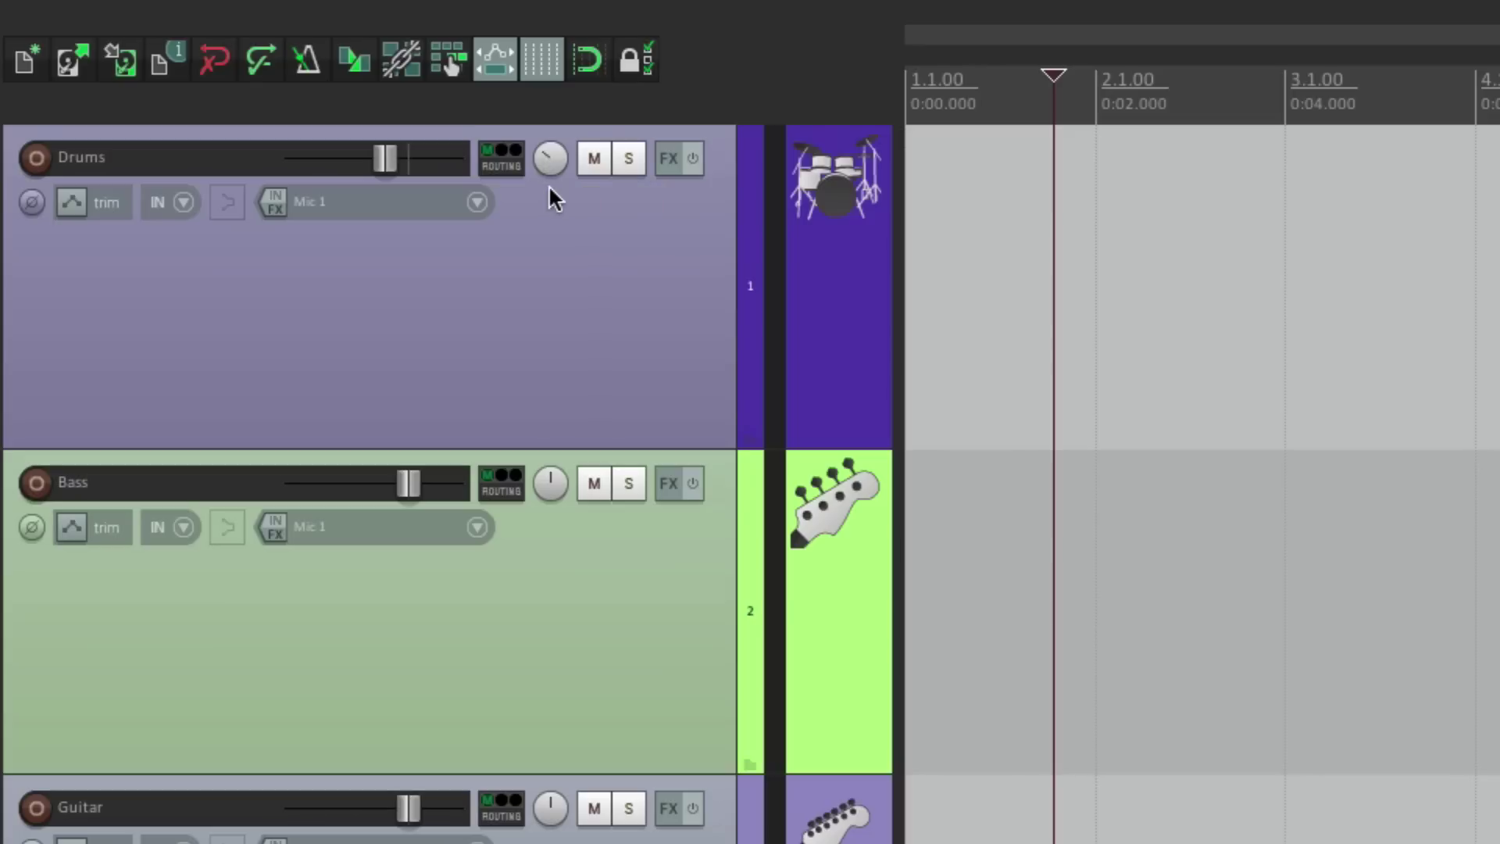
pyautogui.doubleClick(559, 162)
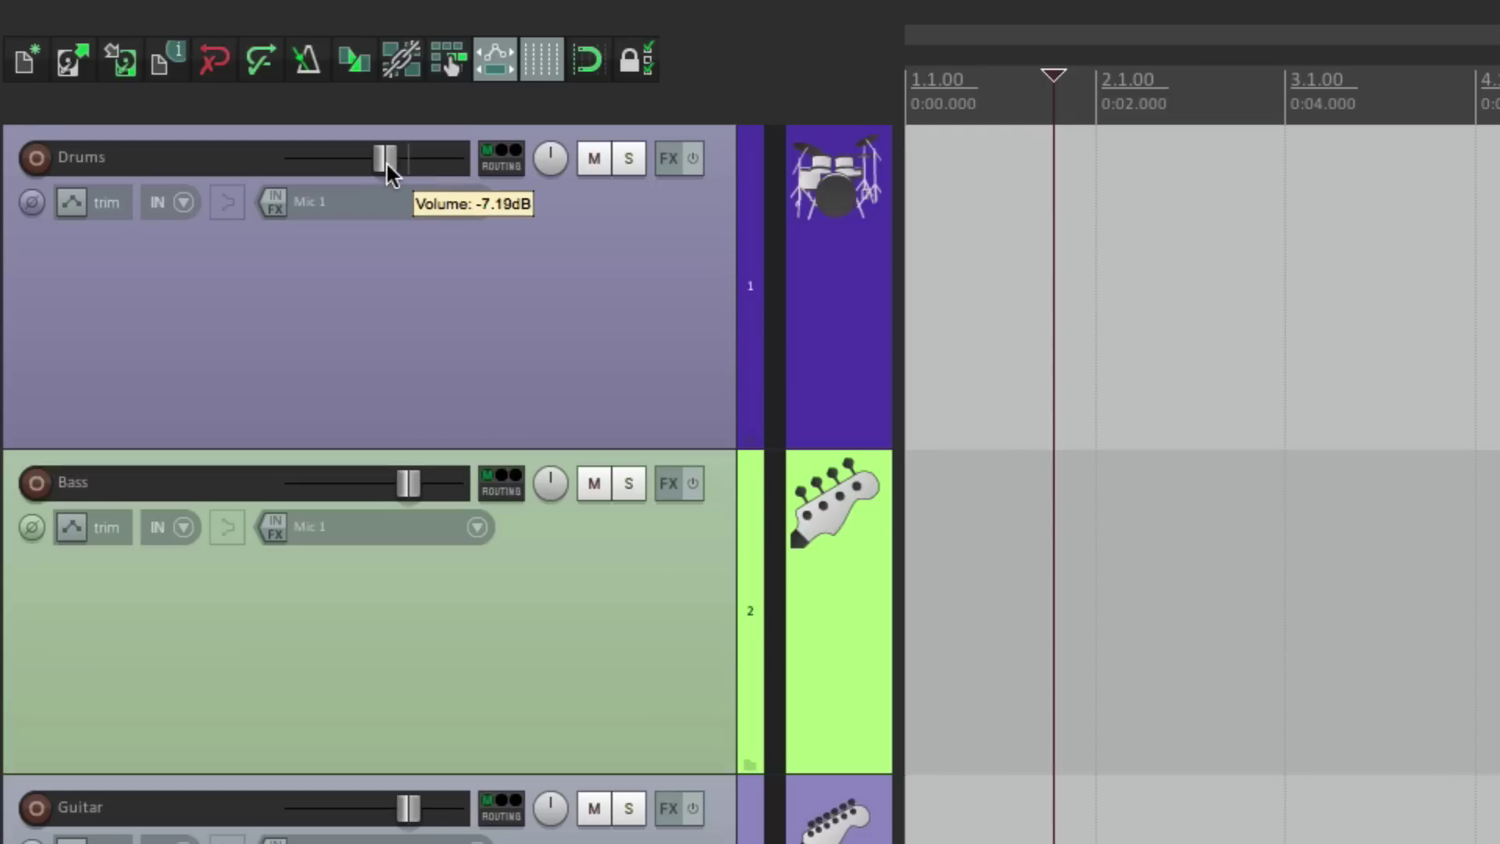
# - Lower the Drums track's volume to about a quarter of the fader's travel, pan it 72% right, and reset both controls
pyautogui.moveTo(386, 161); pyautogui.dragTo(331, 176)
pyautogui.hotkey('ctrl', 'z')
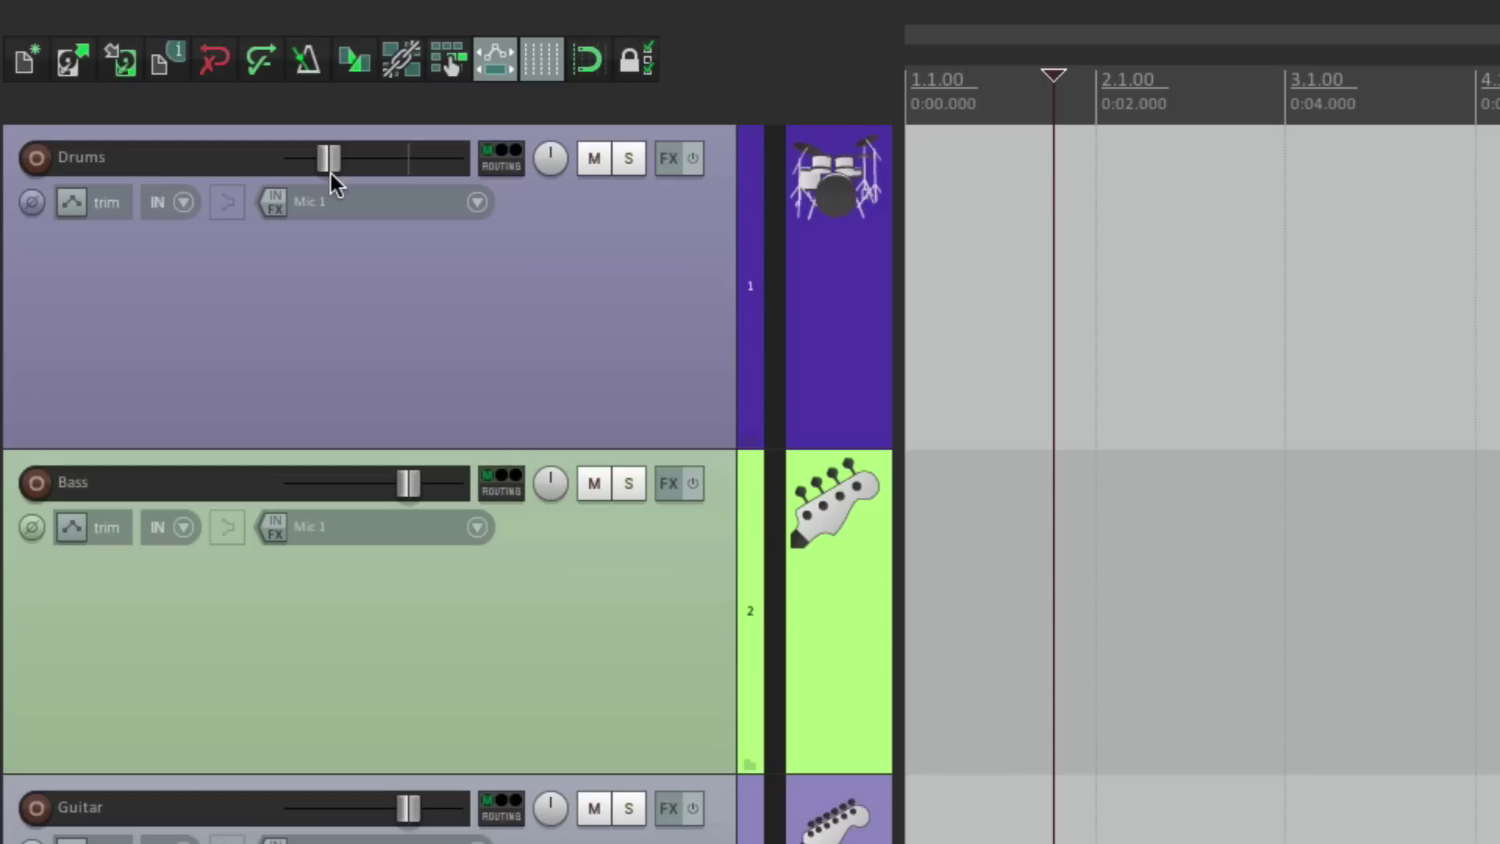
pyautogui.moveTo(551, 158); pyautogui.dragTo(549, 125)
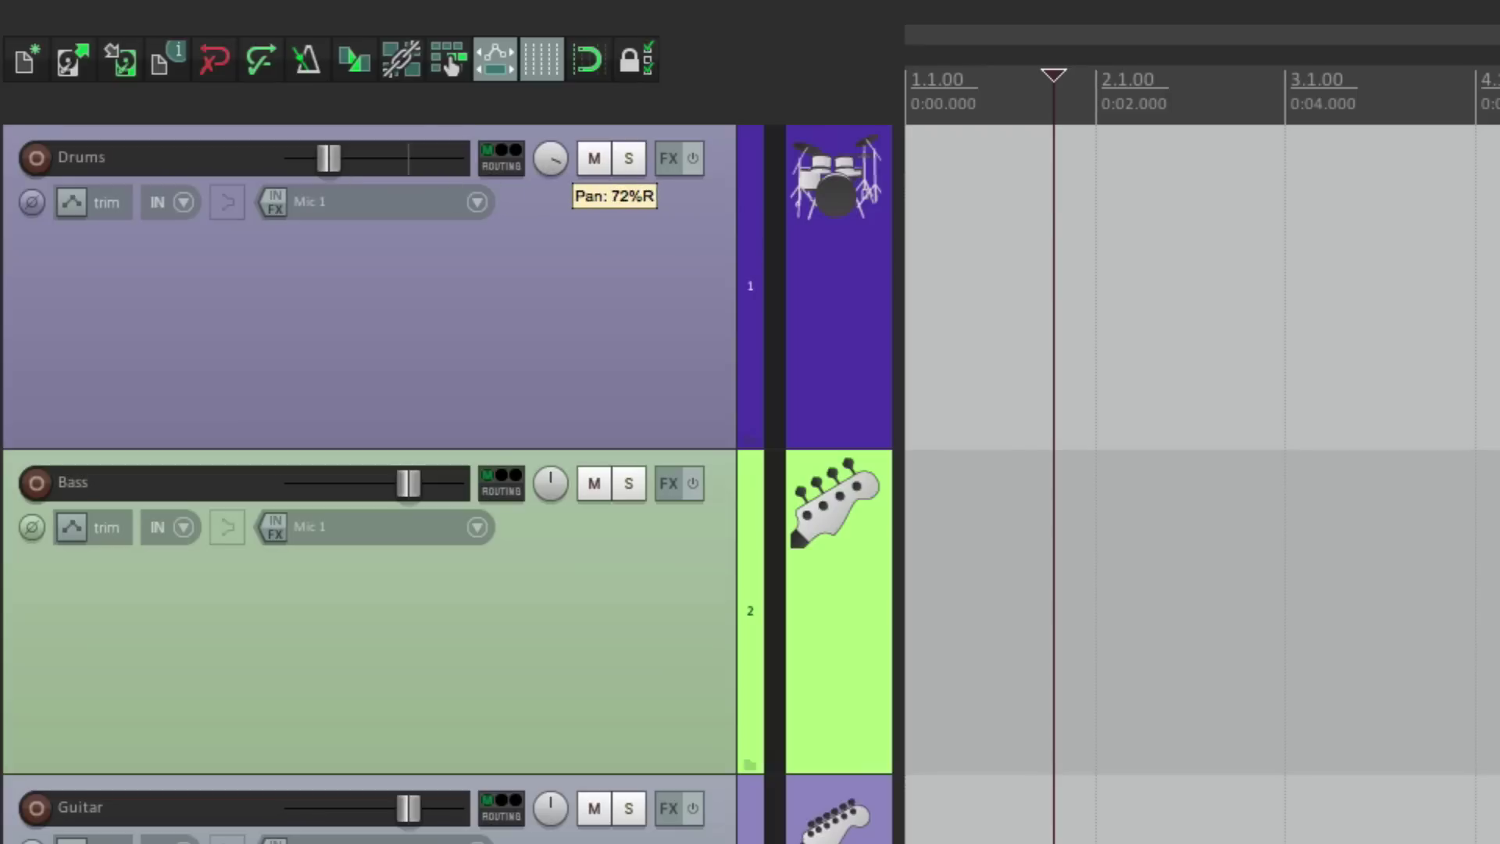
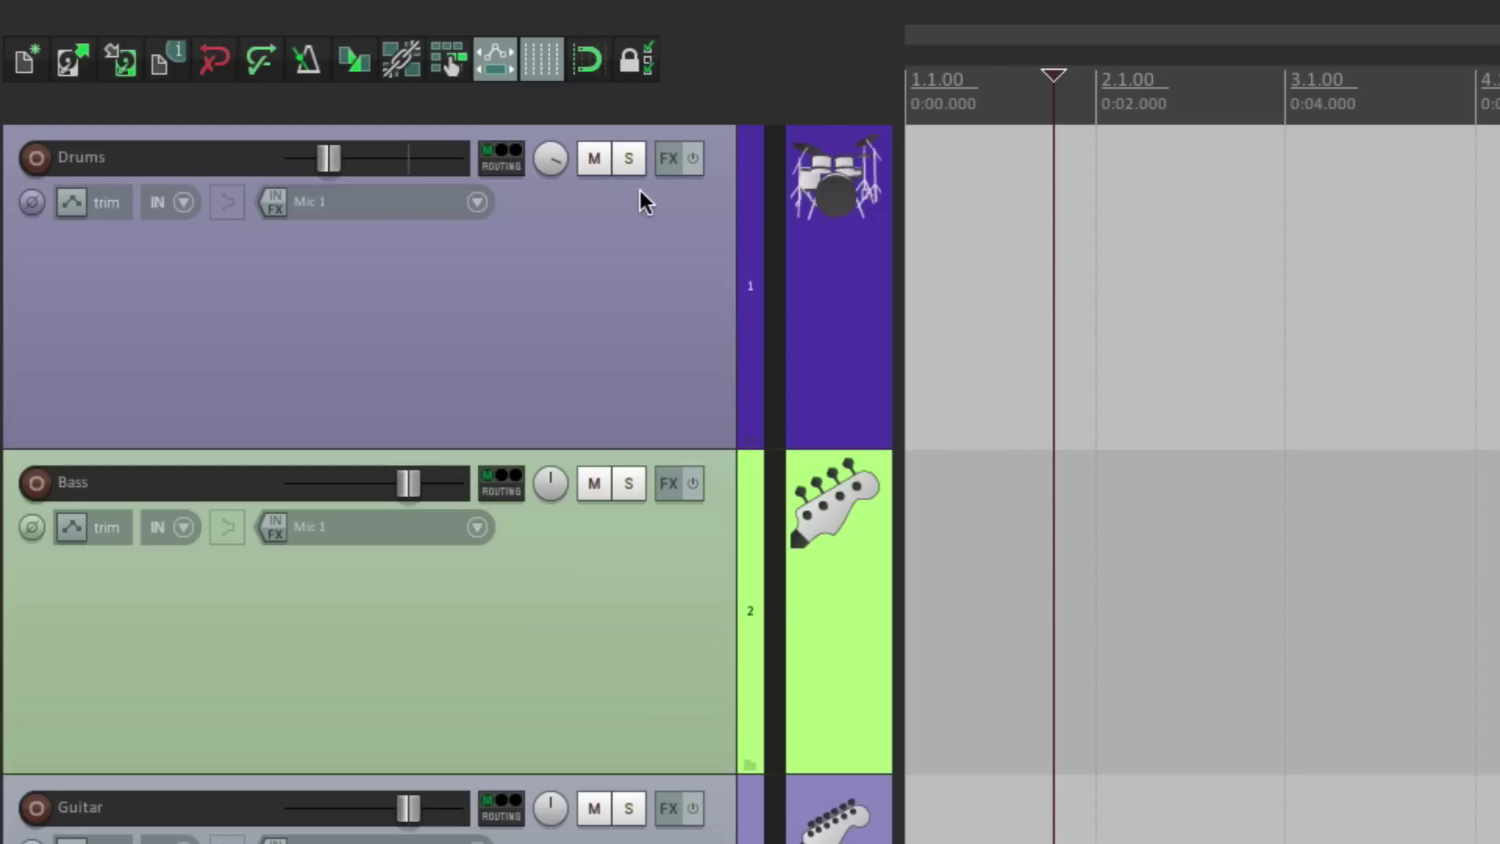
pyautogui.doubleClick(551, 159)
pyautogui.doubleClick(336, 164)
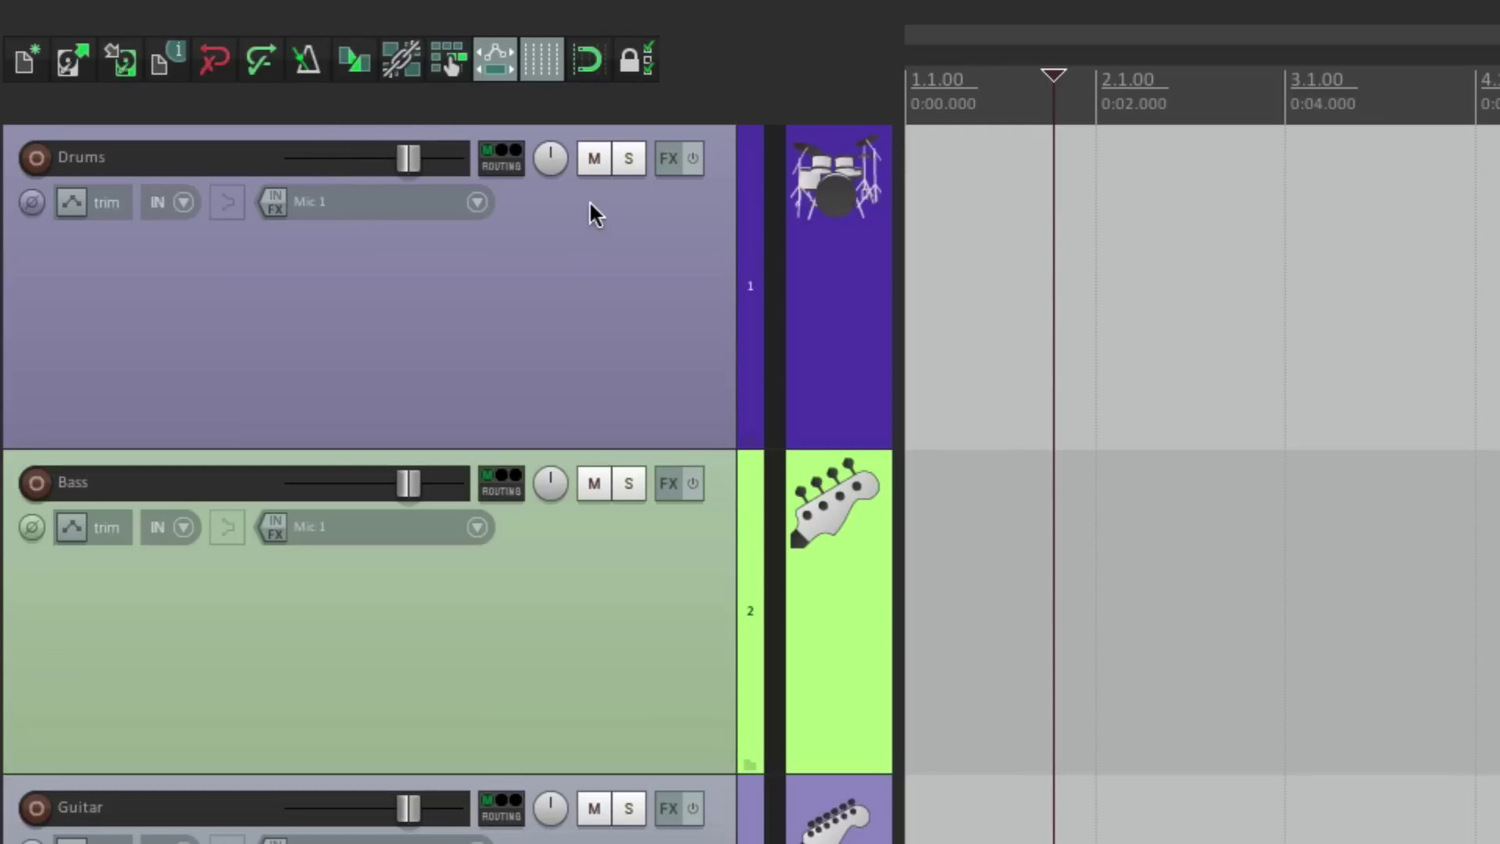
# - Mute and unmute the Drums track alone, and mute Drums, Bass and Guitar before unmuting all tracks at once
pyautogui.click(595, 158)
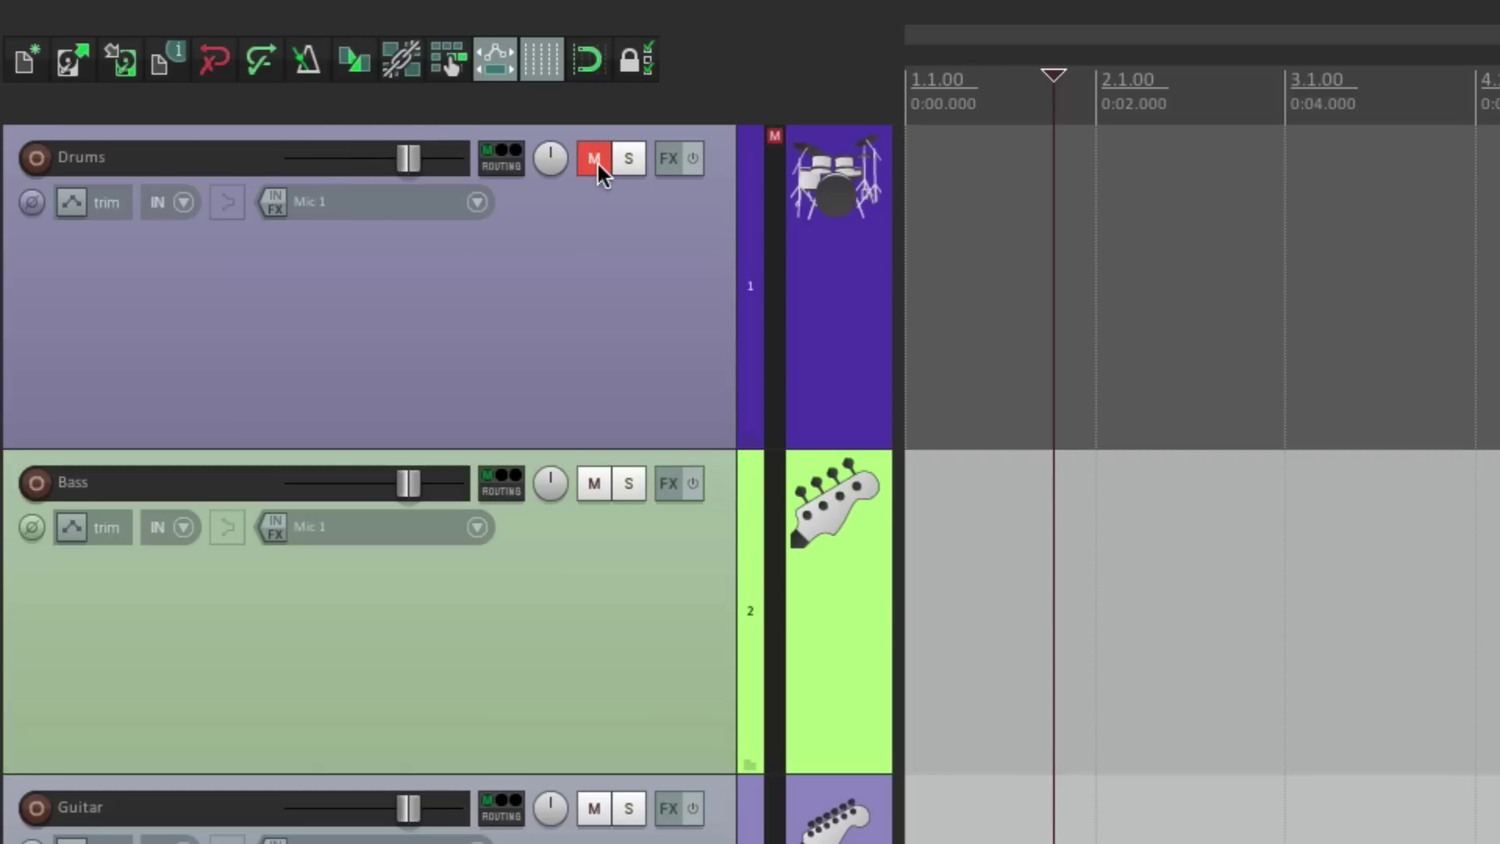
pyautogui.click(597, 161)
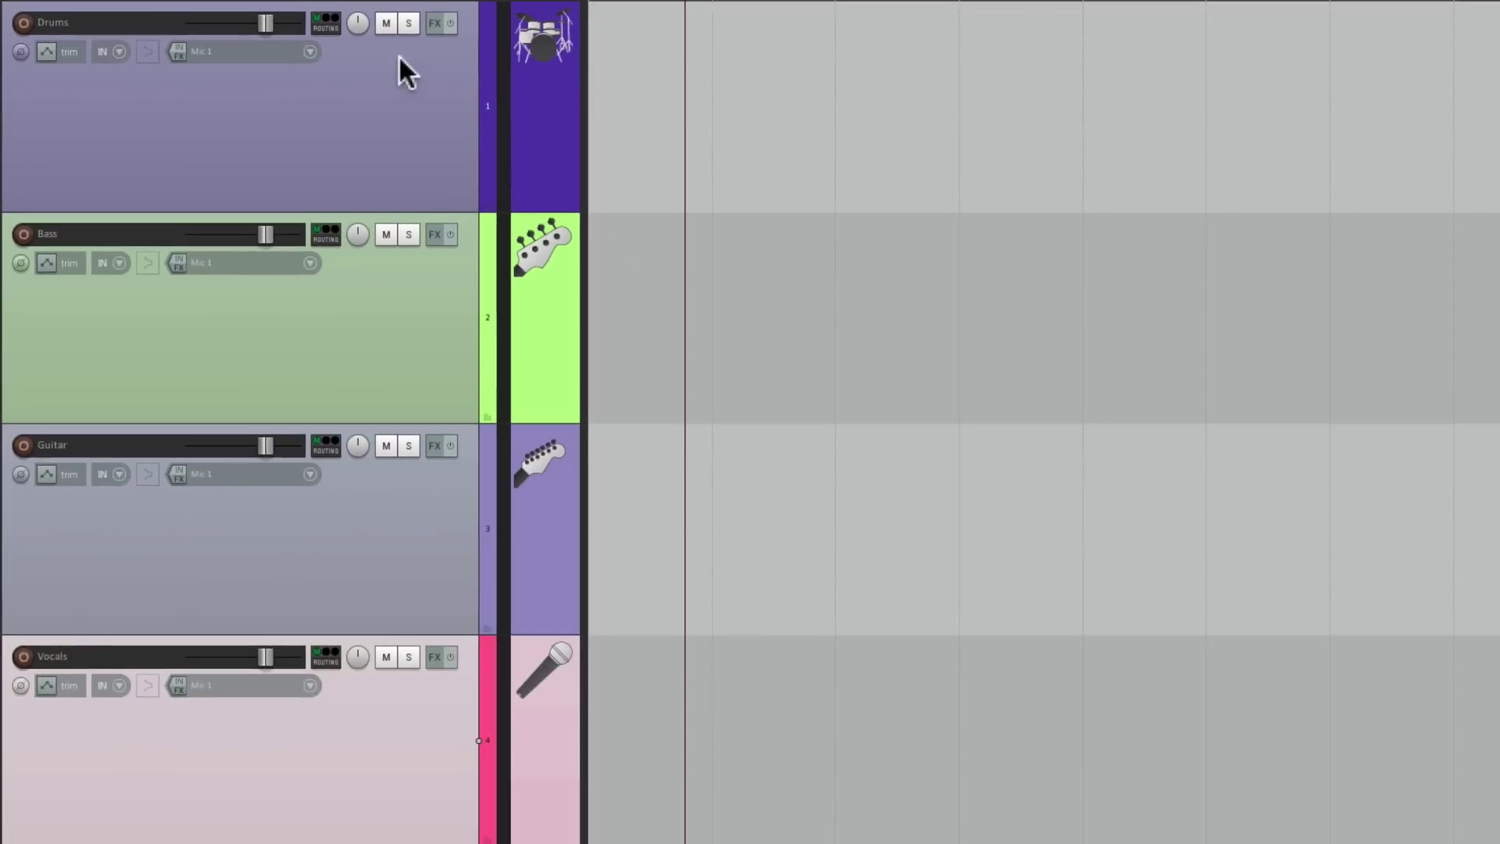
pyautogui.click(387, 25)
pyautogui.click(386, 235)
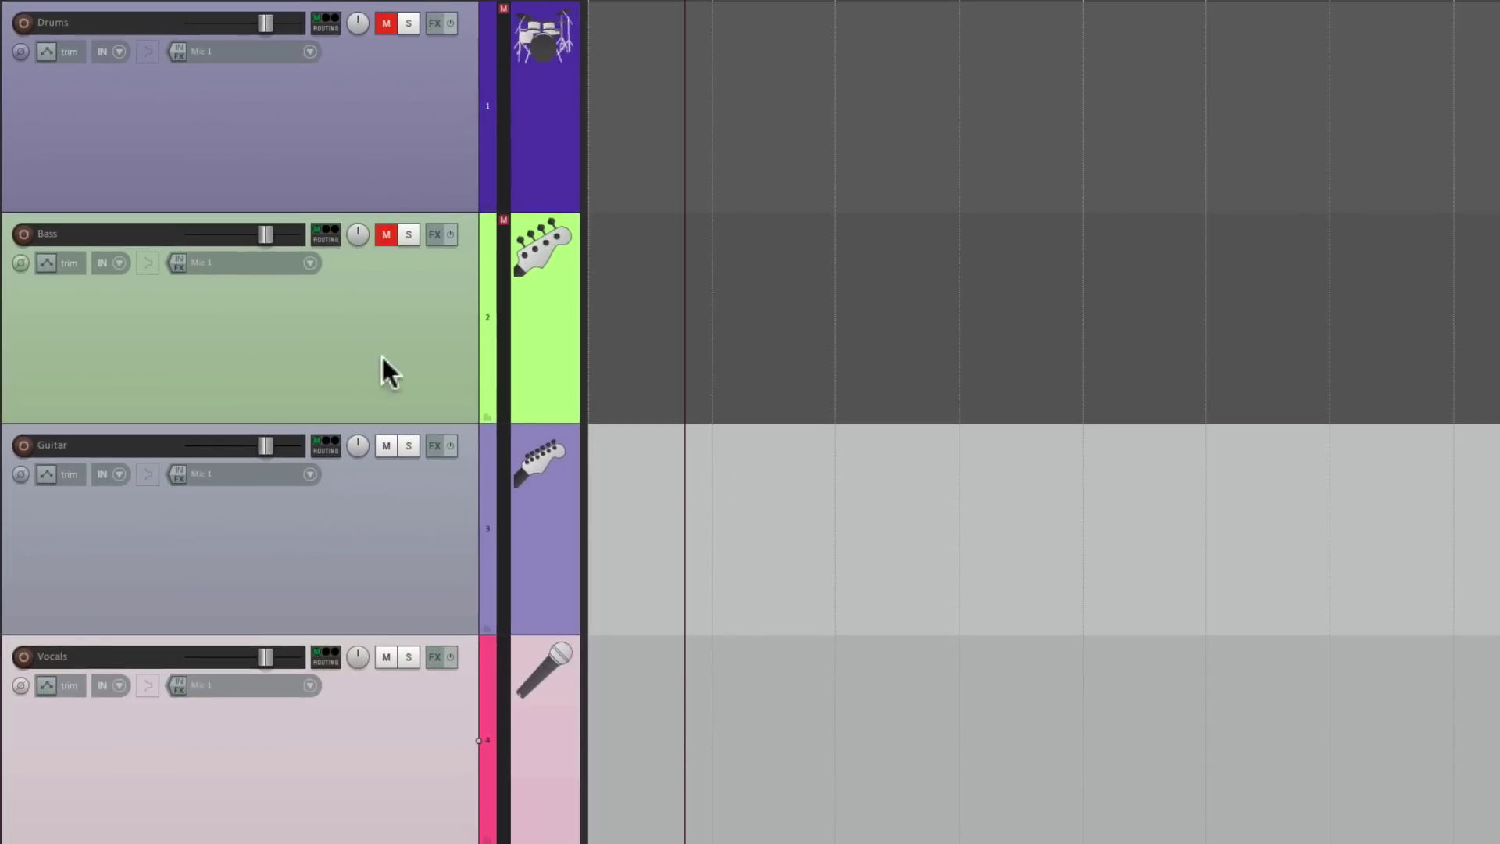
pyautogui.click(386, 446)
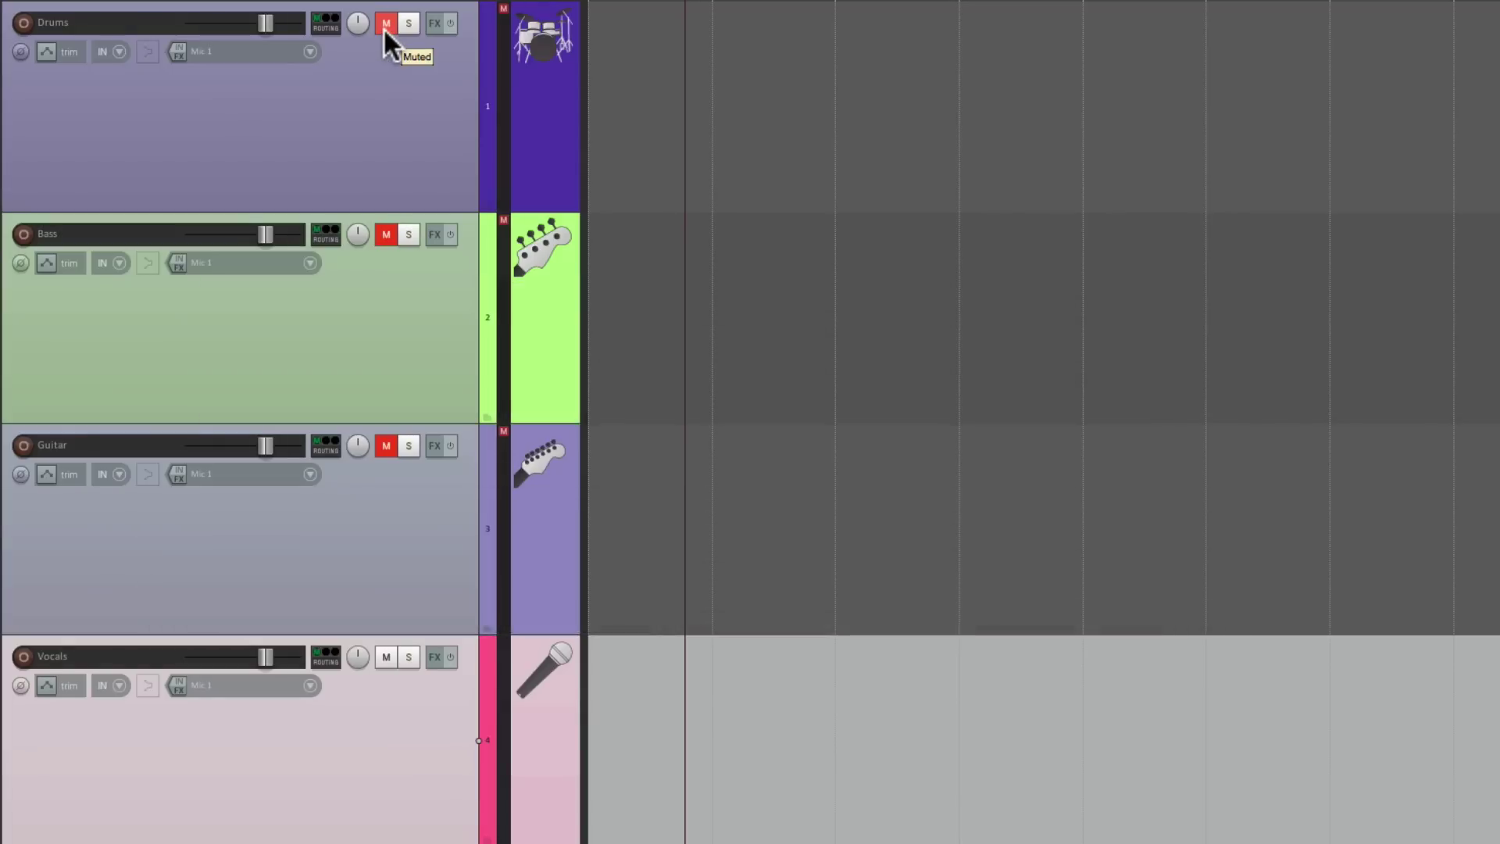
pyautogui.keyDown('ctrl'); pyautogui.click(385, 30); pyautogui.keyUp('ctrl')
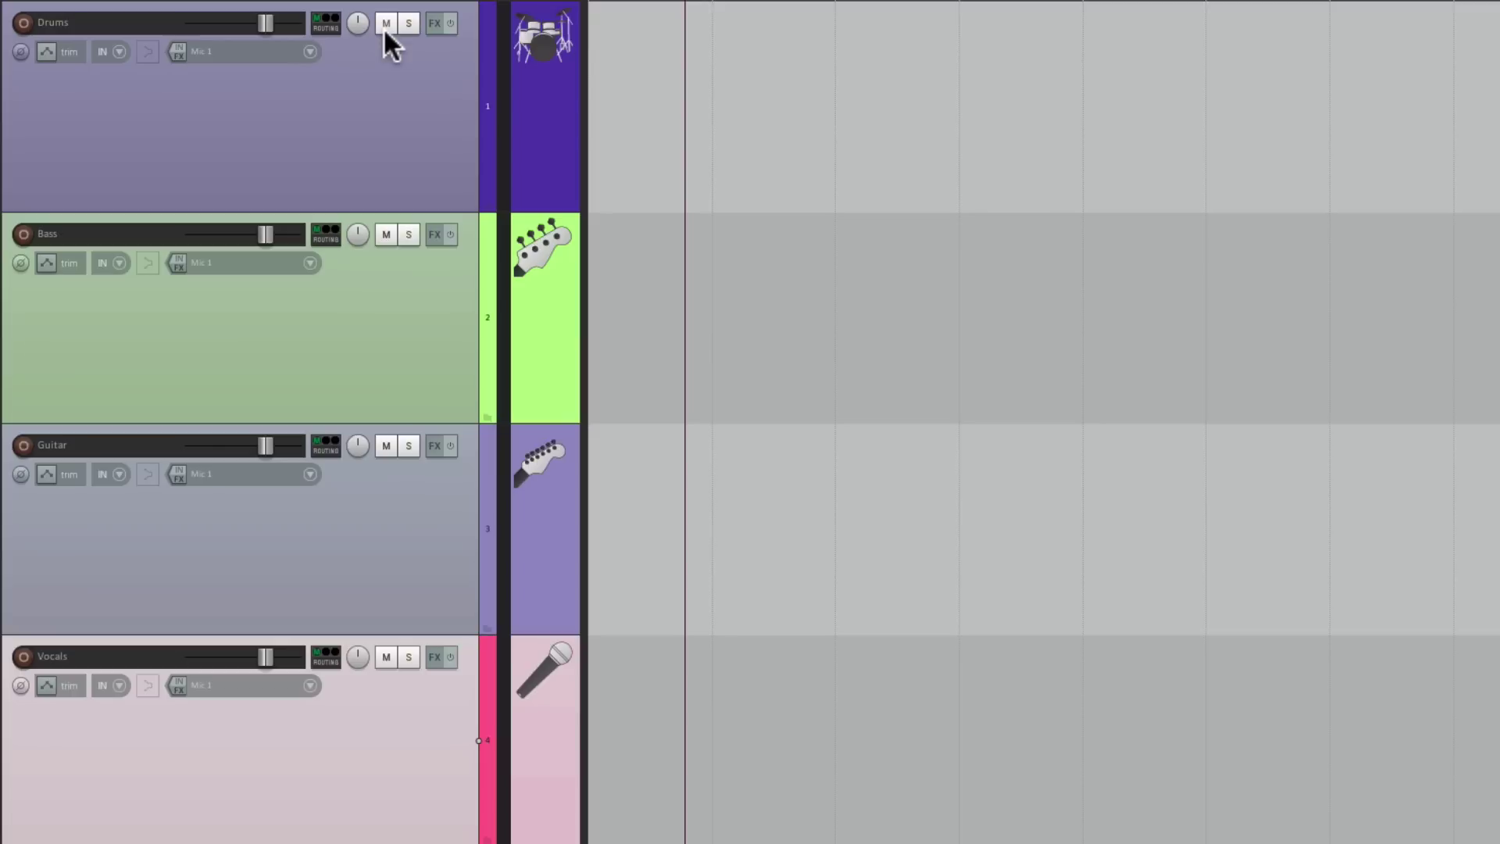
# - Mute the Drums and Vocals tracks and unmute all tracks in a single action
pyautogui.click(385, 24)
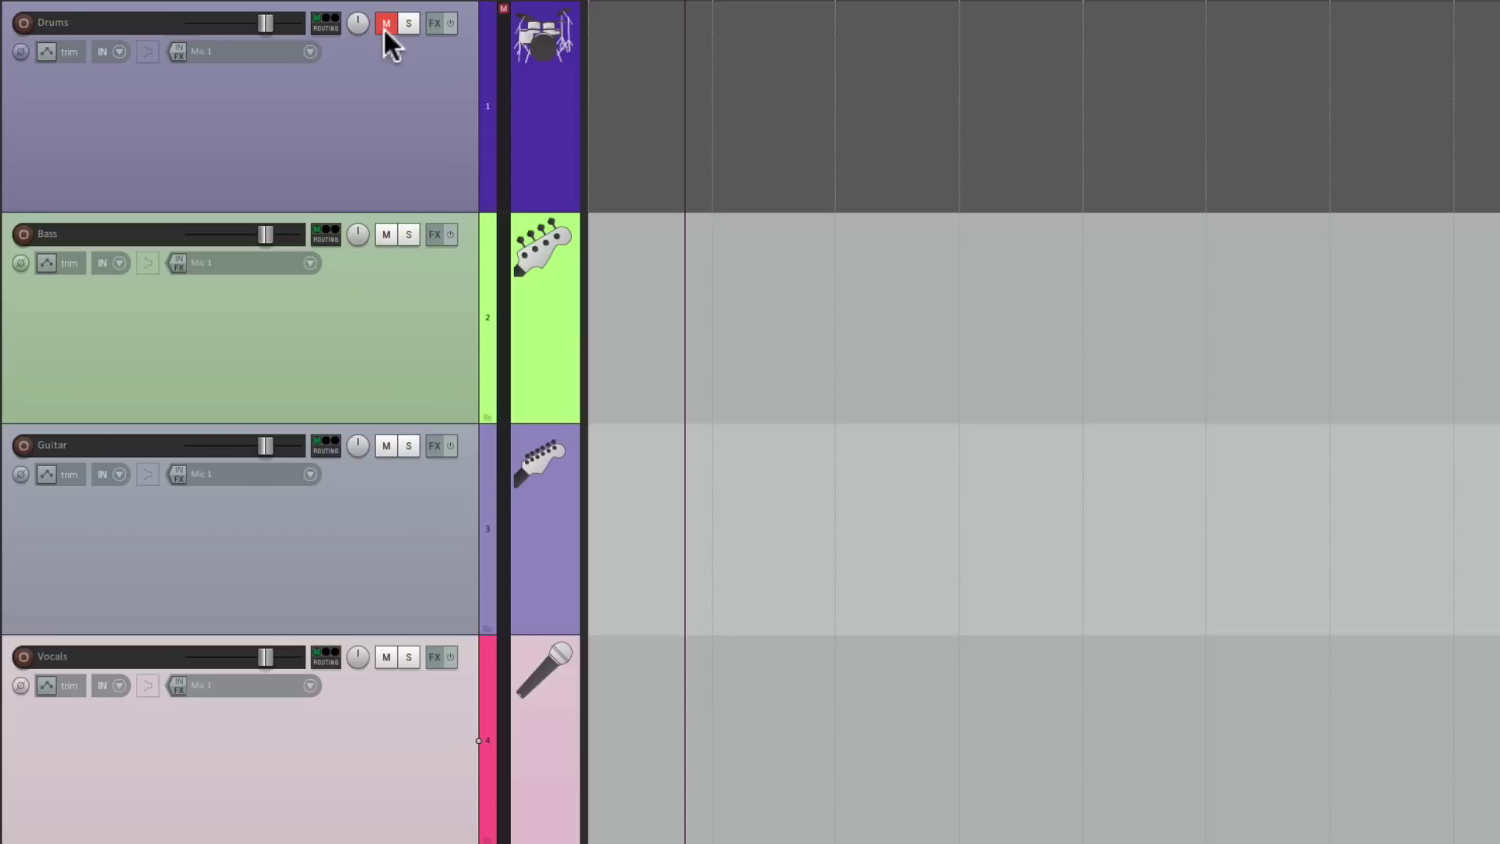
pyautogui.click(389, 658)
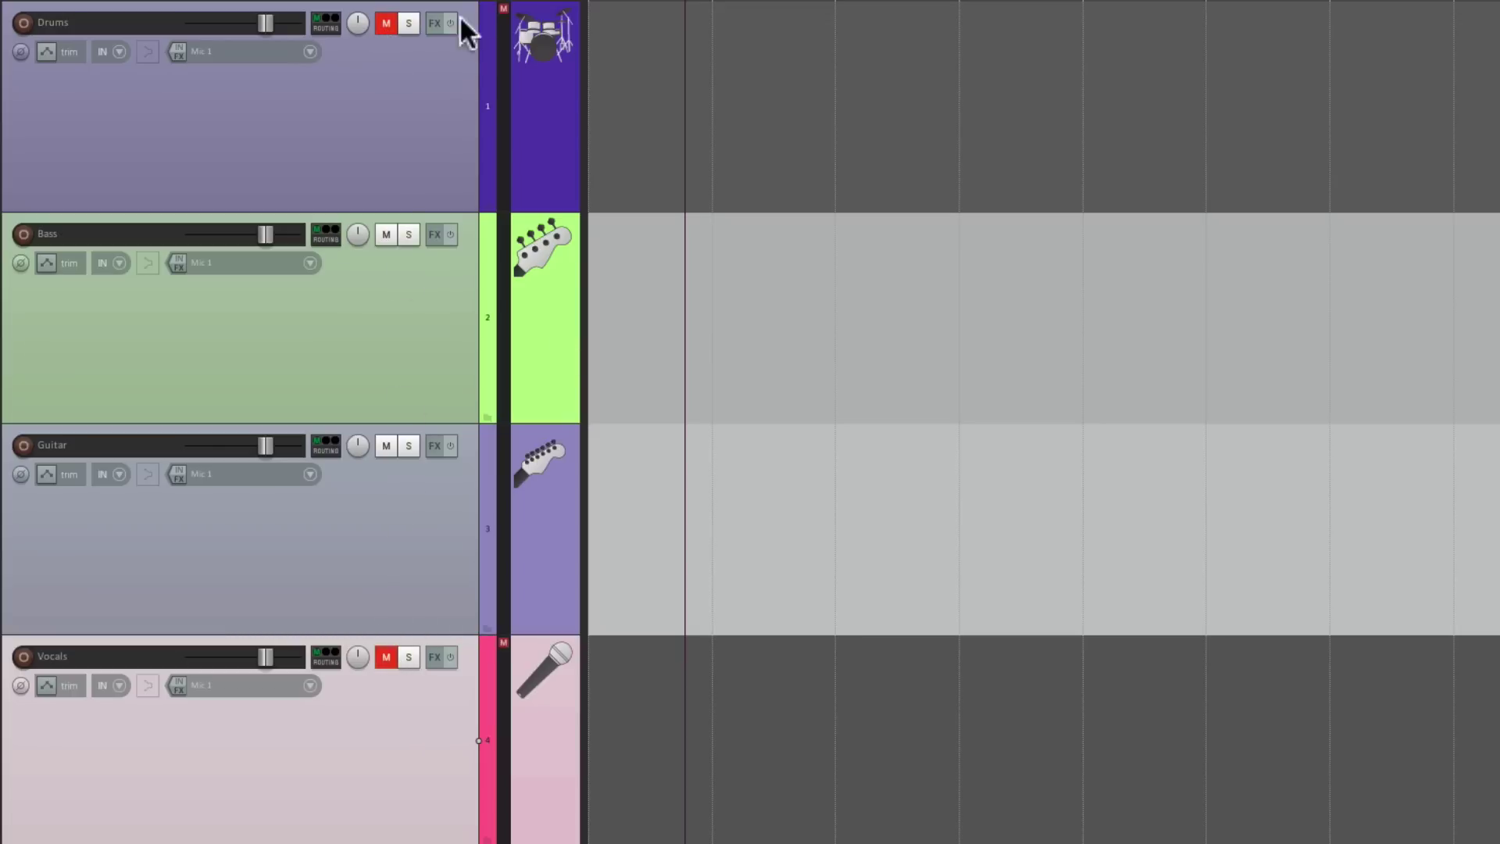
pyautogui.keyDown('ctrl'); pyautogui.click(386, 24); pyautogui.keyUp('ctrl')
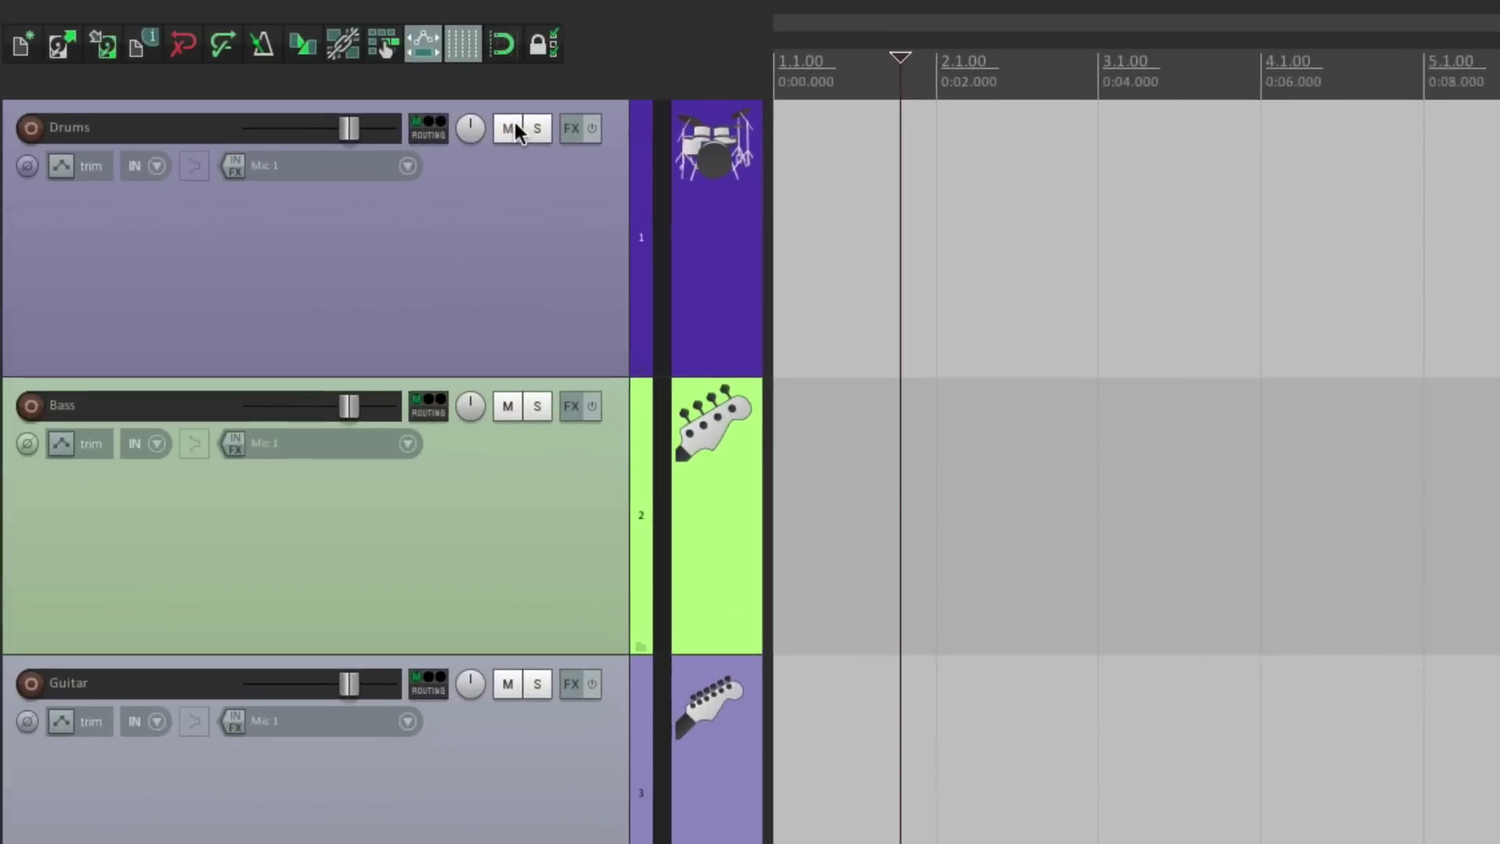
# - Mute the Drums and Bass tracks and clear both mutes with the Unmute all command
pyautogui.click(391, 23)
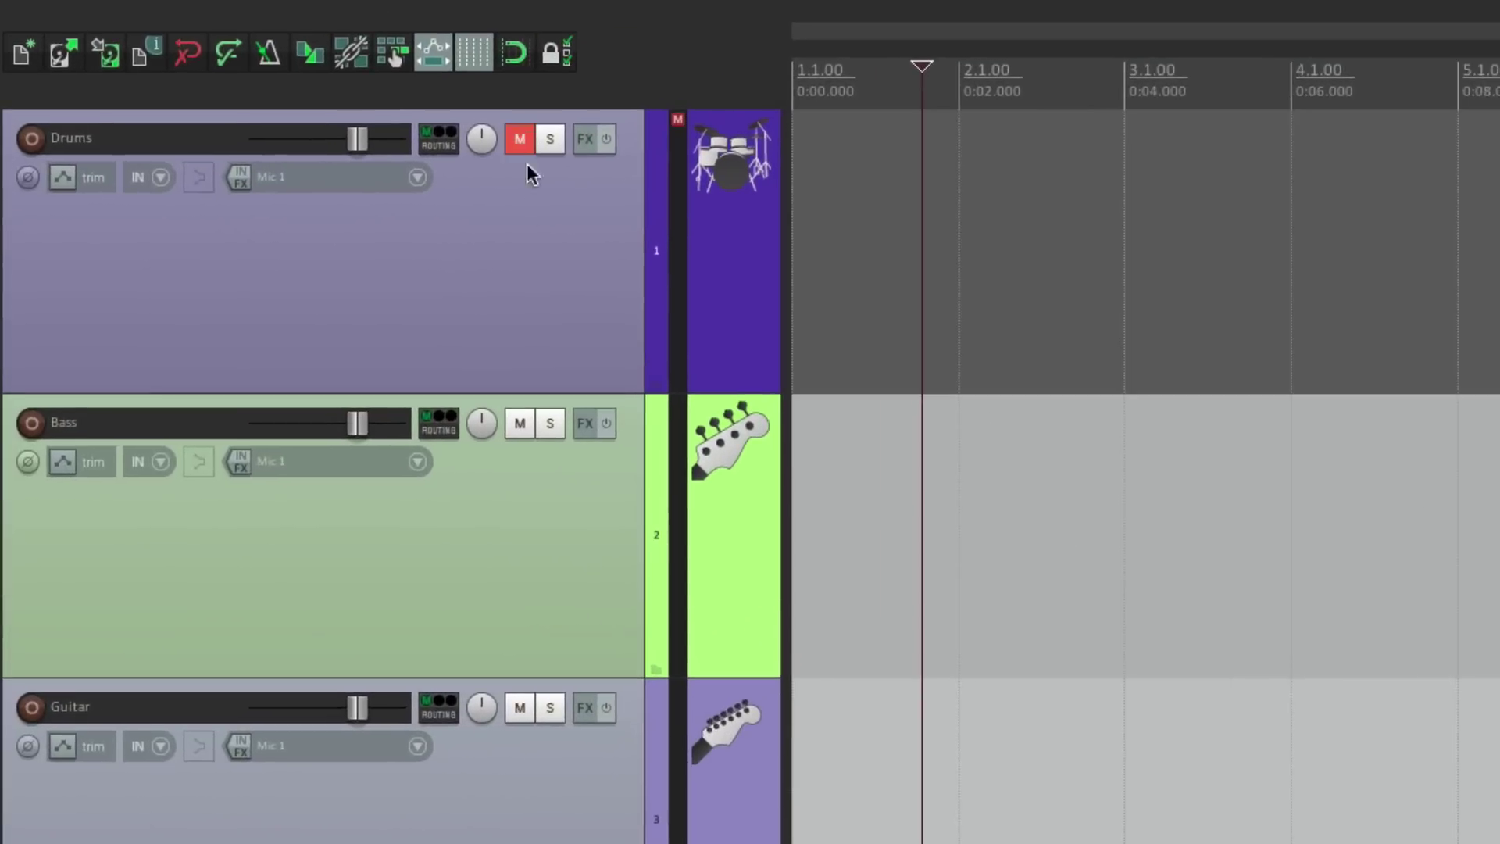
pyautogui.click(526, 413)
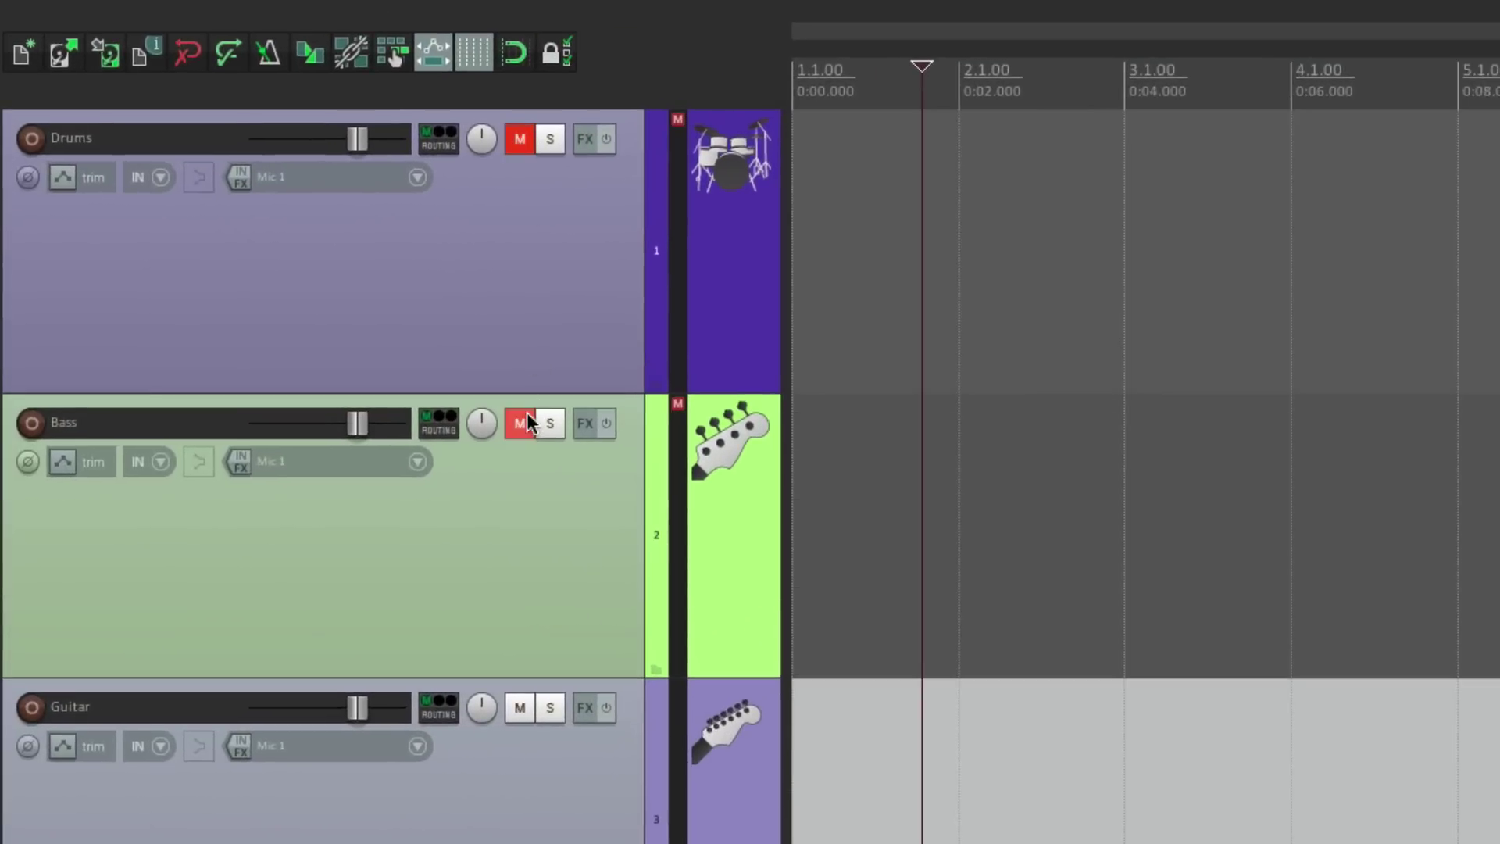
pyautogui.rightClick(520, 136)
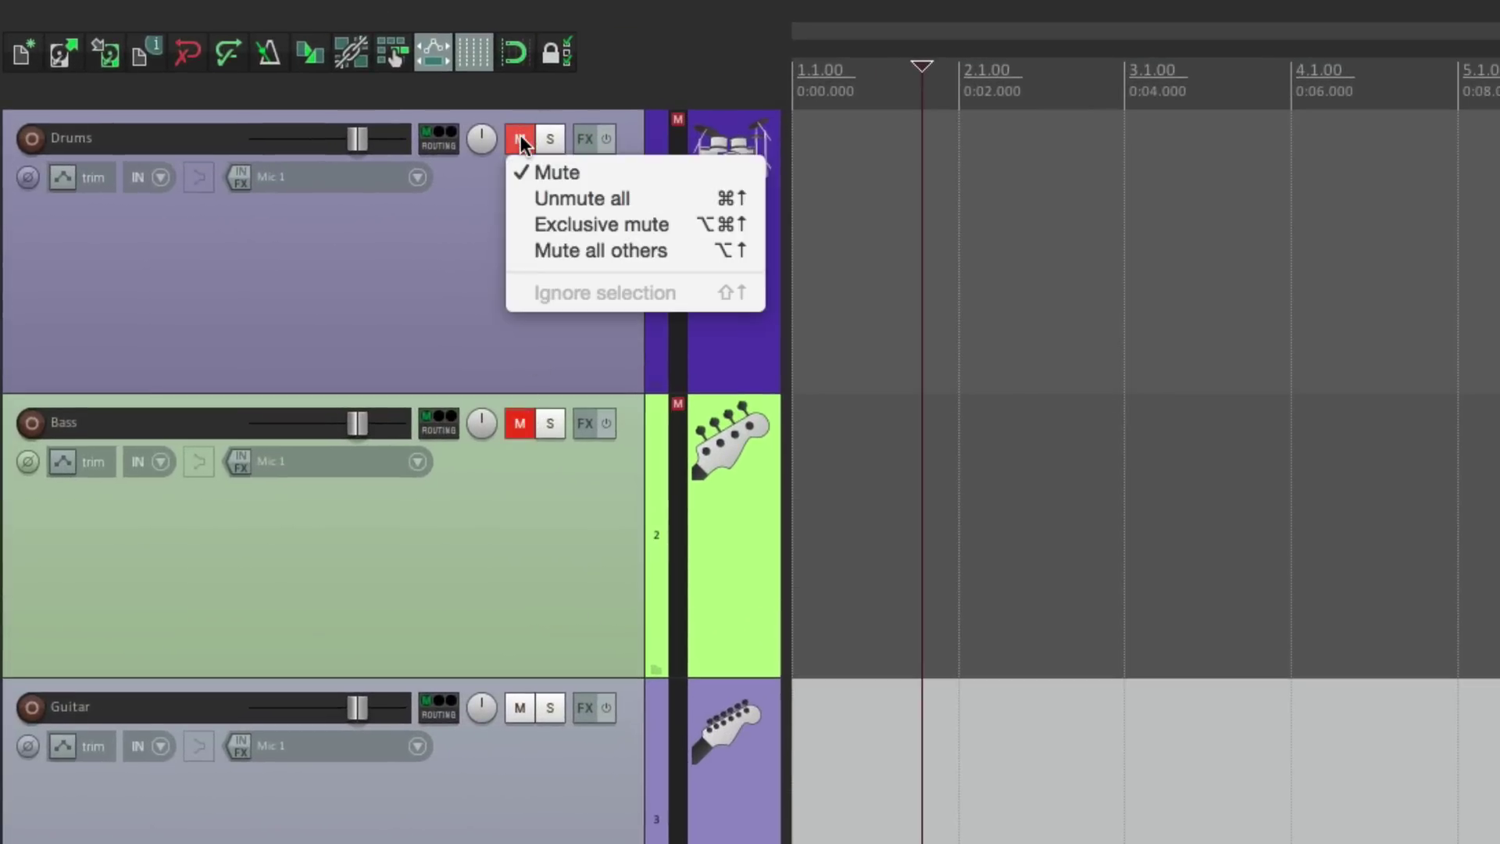
pyautogui.click(526, 205)
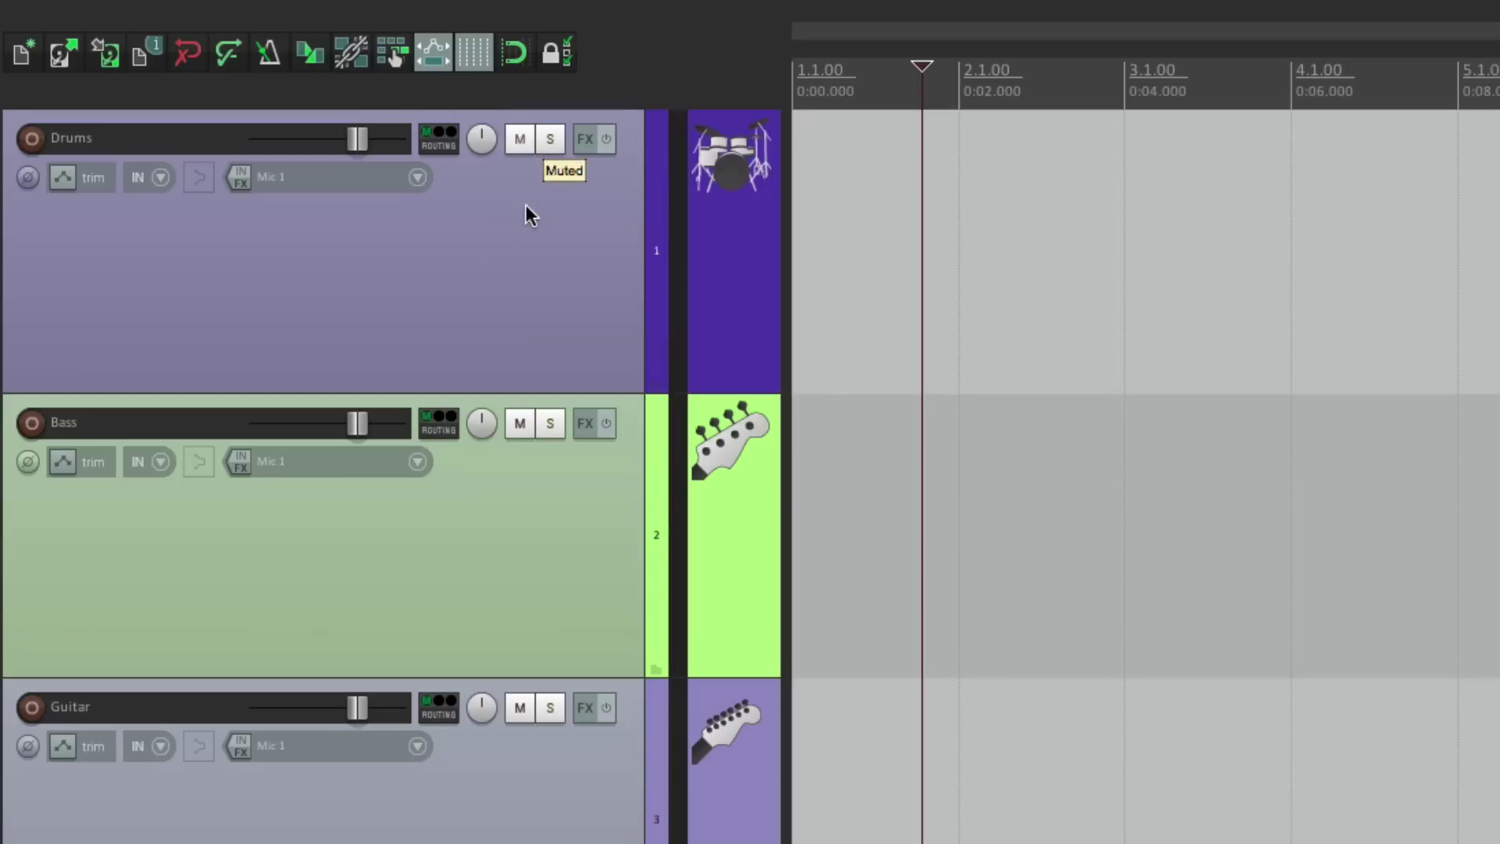
# - Mute the Drums, Guitar and Vocals tracks and unmute all tracks at once
pyautogui.click(520, 140)
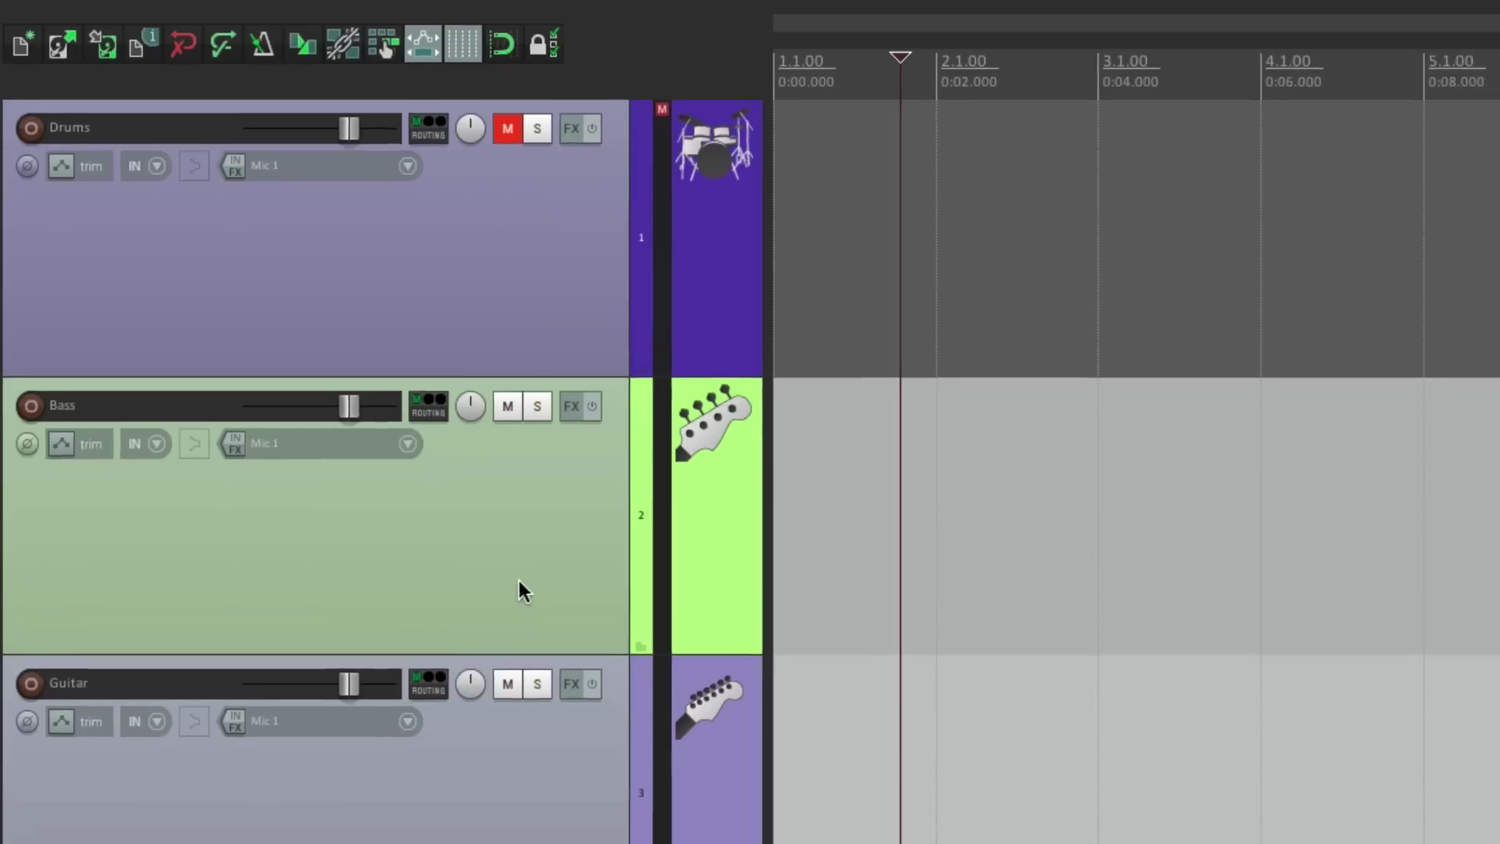
pyautogui.click(520, 707)
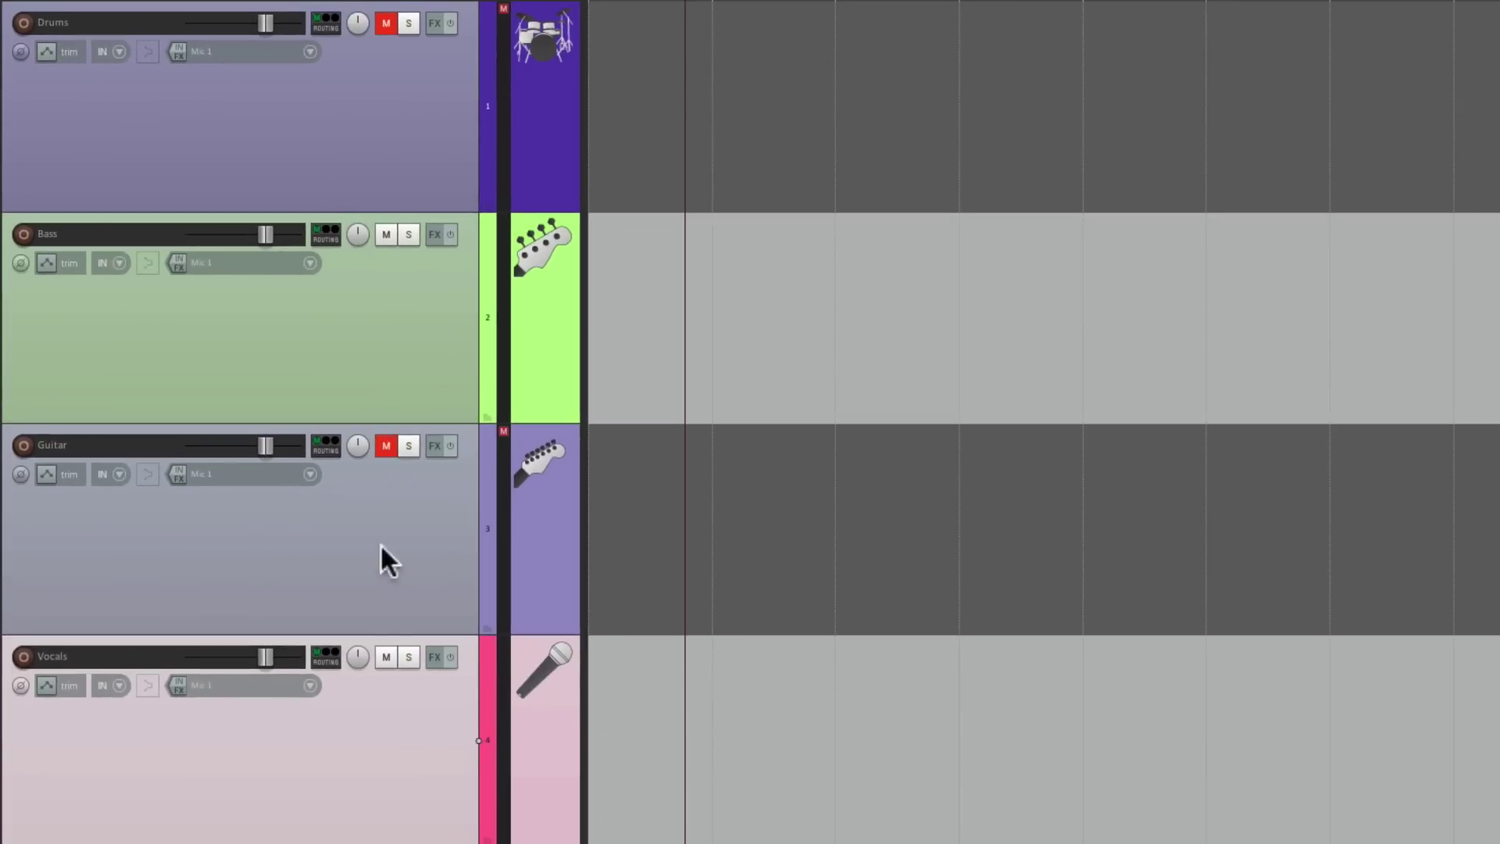
pyautogui.click(386, 657)
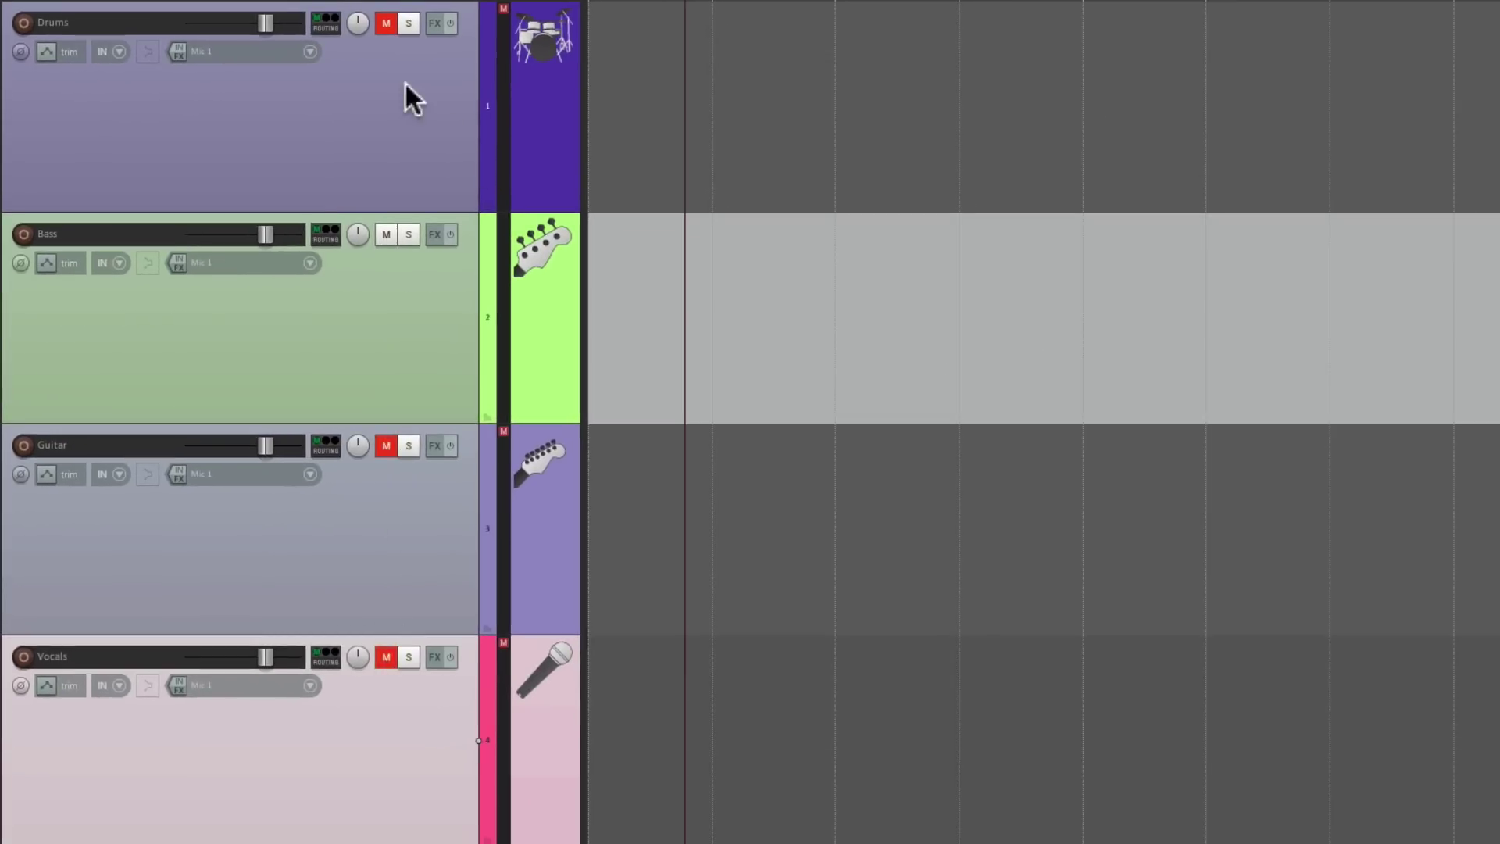
pyautogui.keyDown('ctrl'); pyautogui.click(386, 23); pyautogui.keyUp('ctrl')
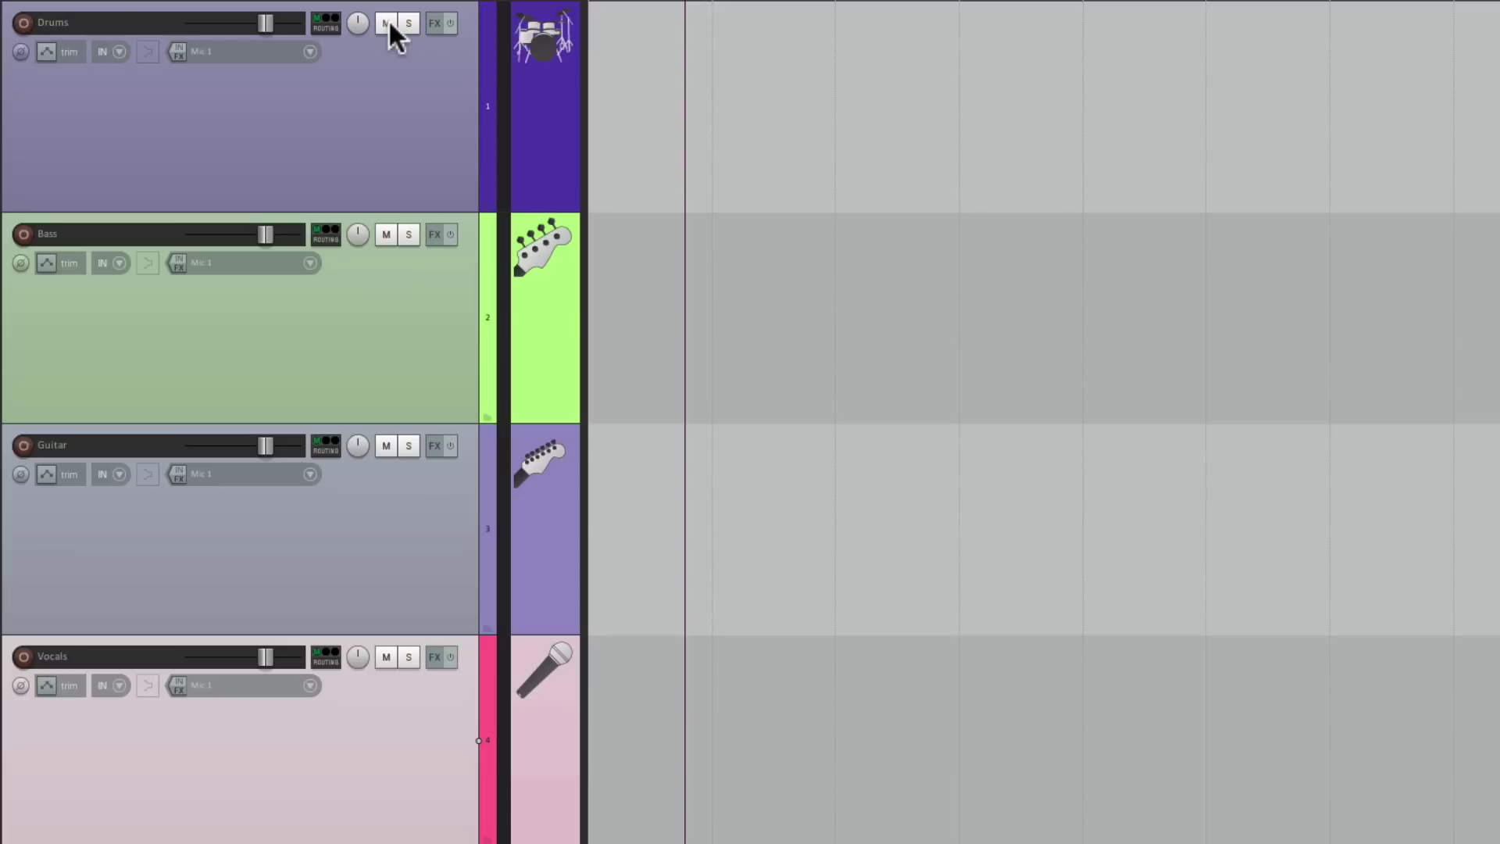
# - Solo the Drums, Bass and Guitar tracks and unsolo all tracks at once
pyautogui.click(411, 24)
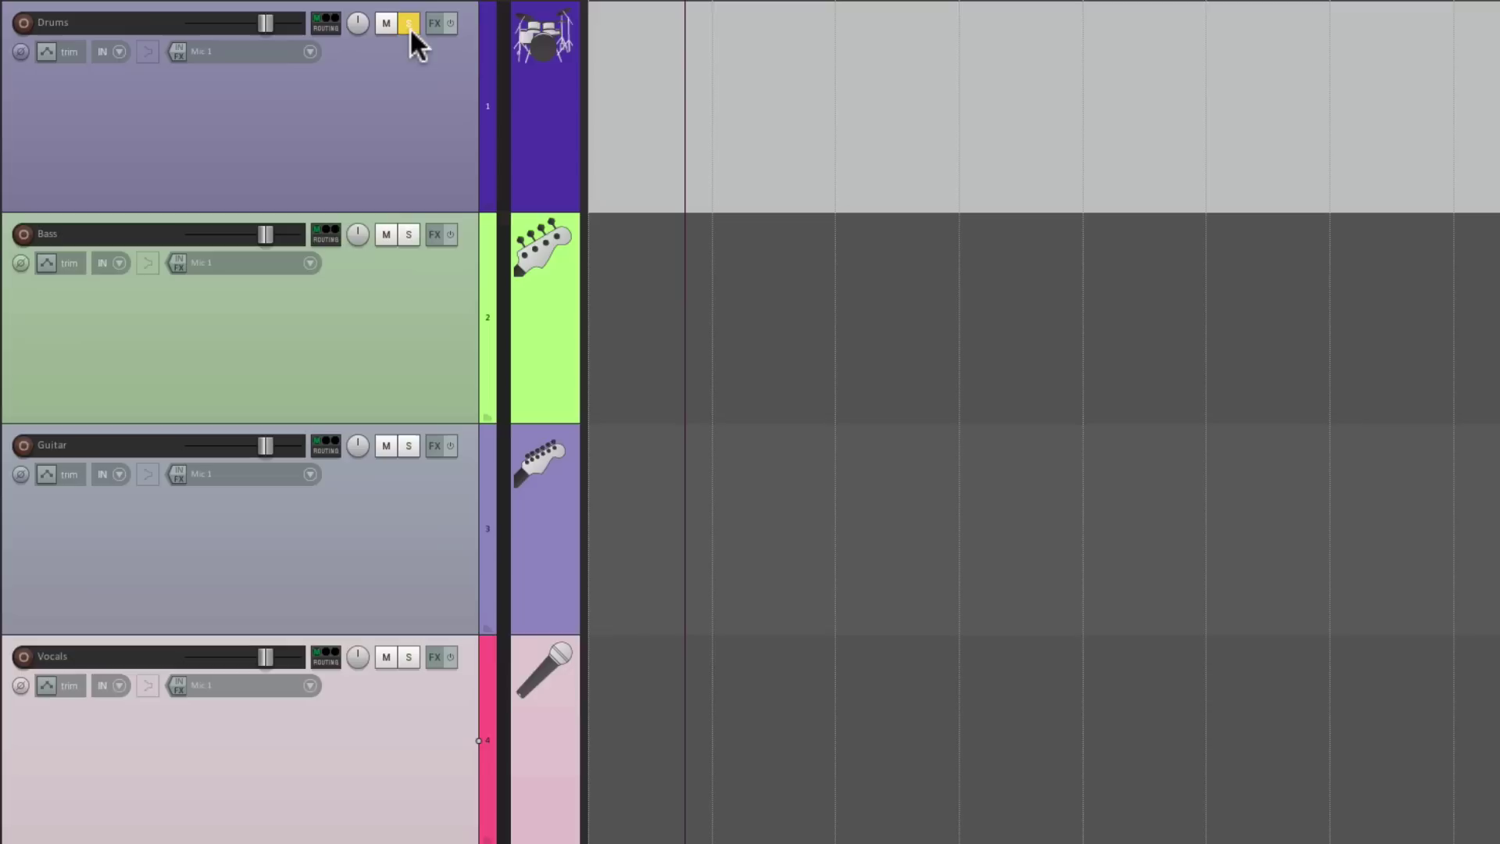
pyautogui.click(407, 234)
pyautogui.click(406, 443)
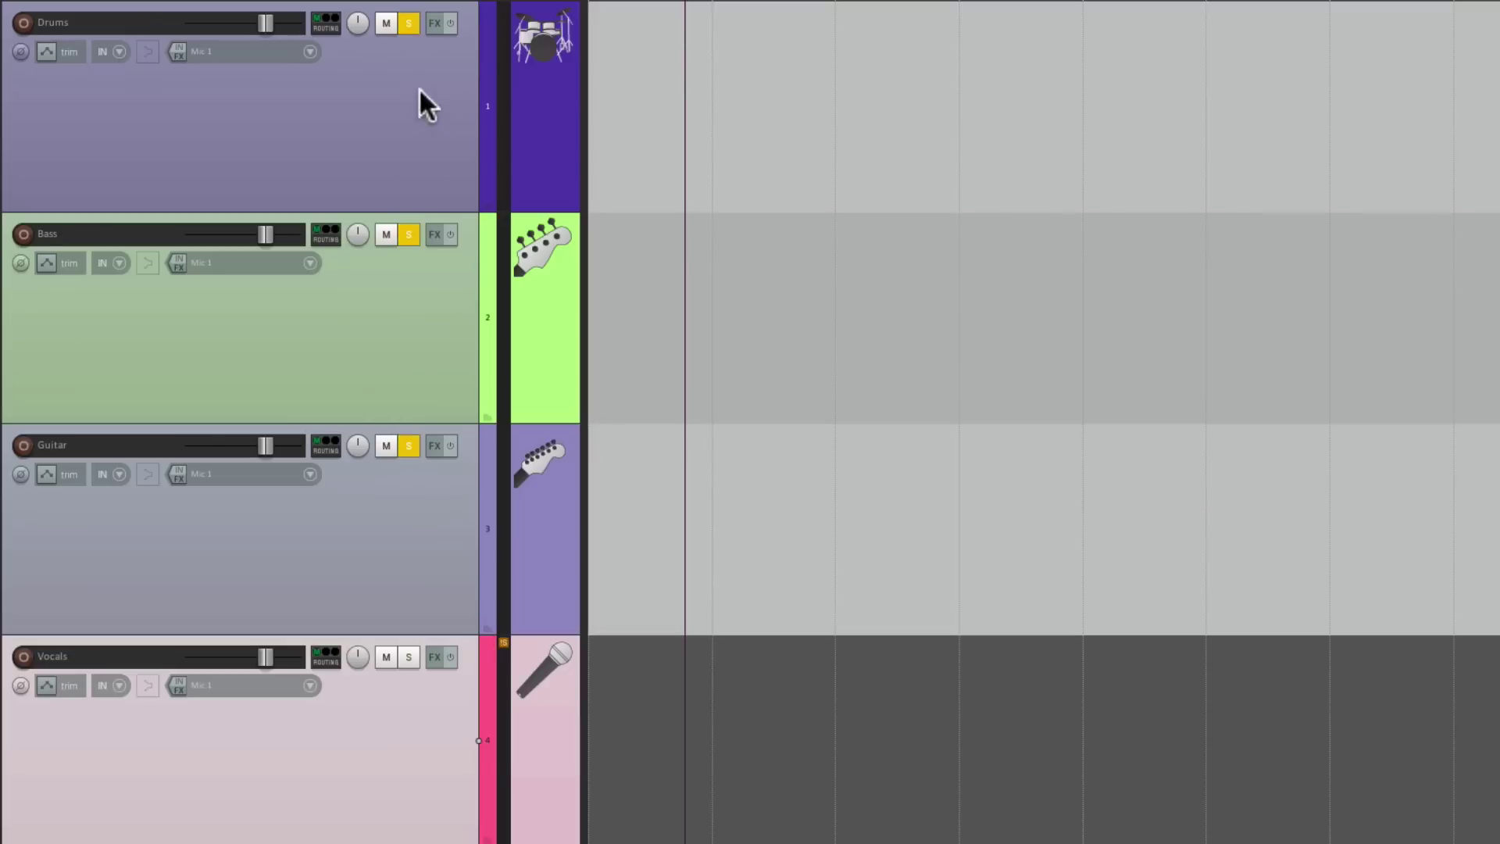
pyautogui.keyDown('ctrl'); pyautogui.click(409, 24); pyautogui.keyUp('ctrl')
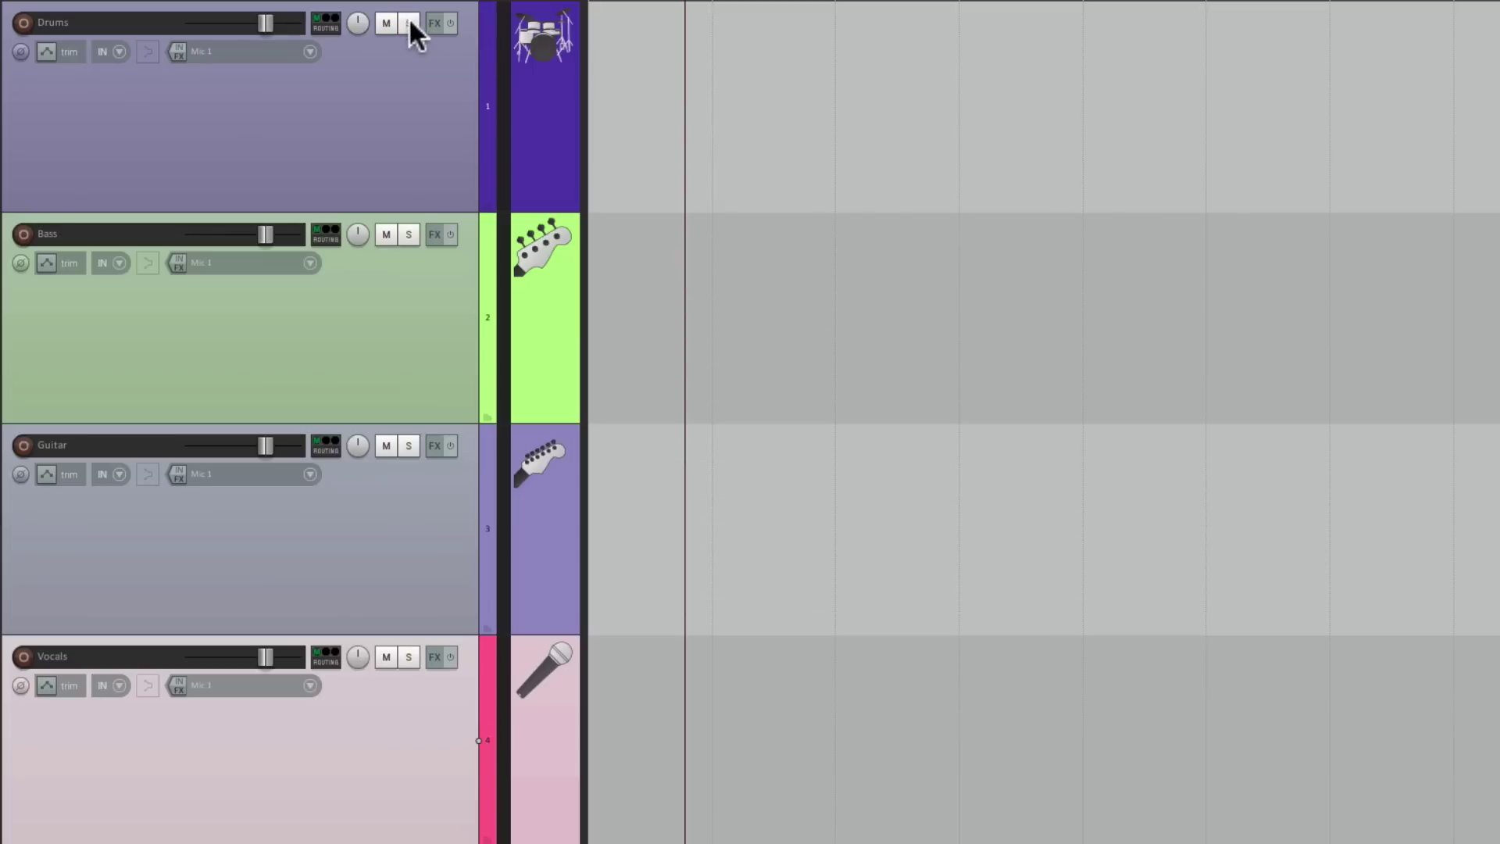
# - Solo the Drums and Vocals tracks and unsolo all tracks in a single action
pyautogui.click(408, 23)
pyautogui.click(409, 656)
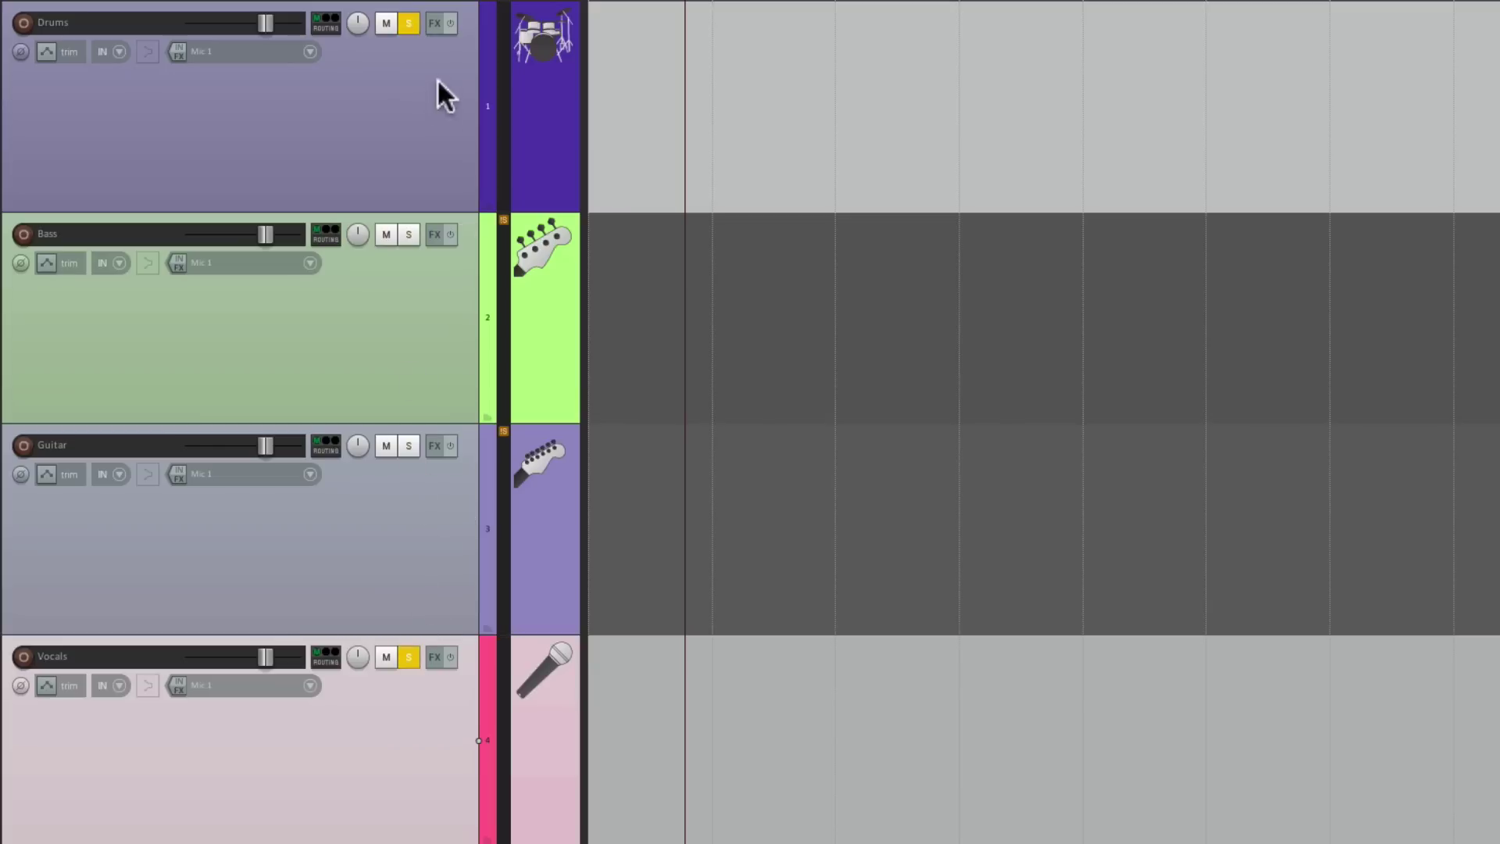
pyautogui.keyDown('ctrl'); pyautogui.click(407, 24); pyautogui.keyUp('ctrl')
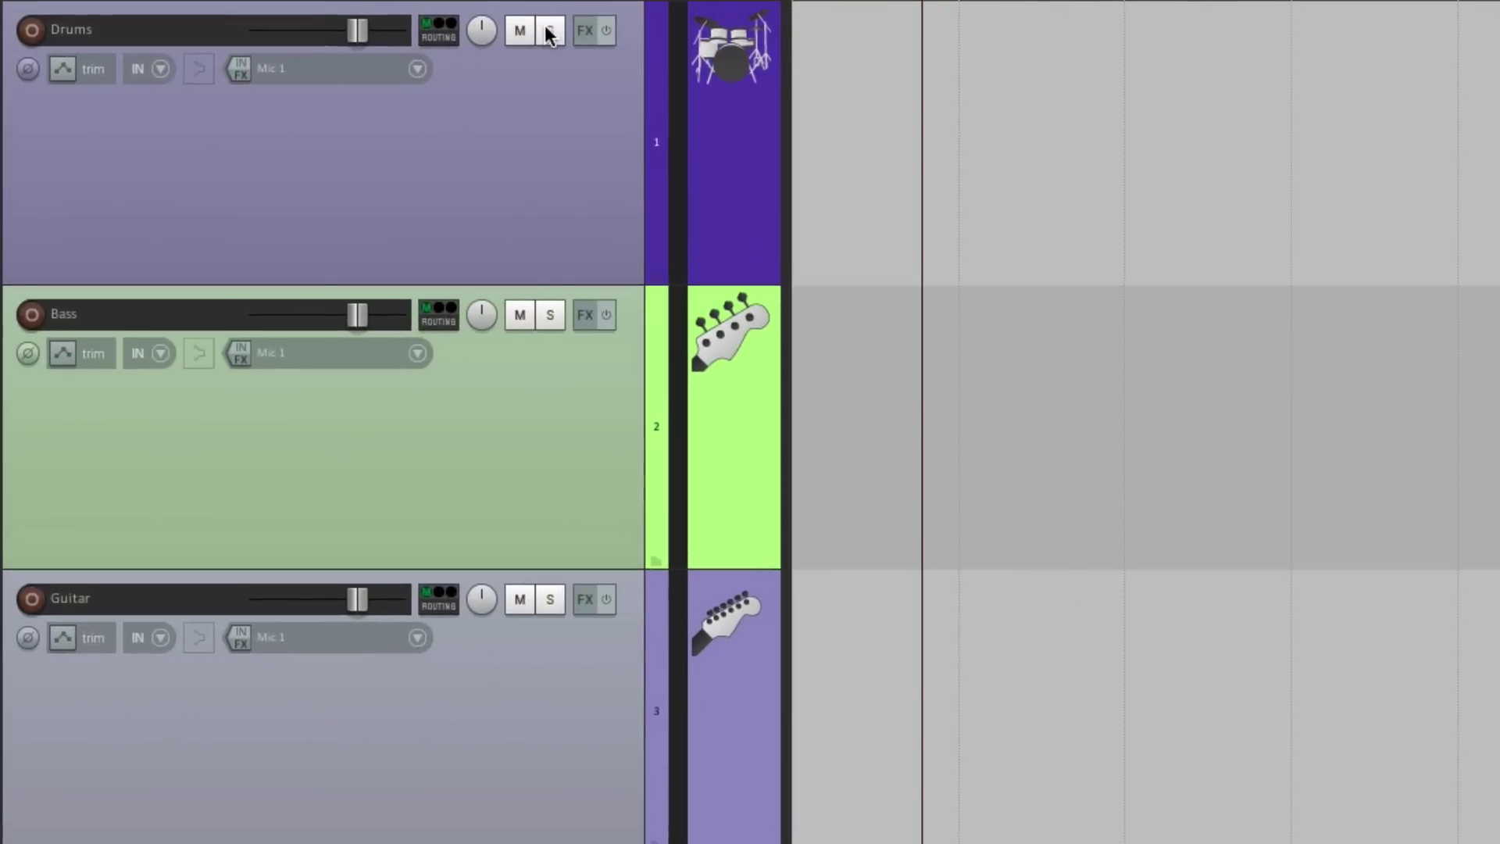
# - Solo the Drums track and clear it with the Unsolo all command
pyautogui.click(547, 29)
pyautogui.rightClick(547, 30)
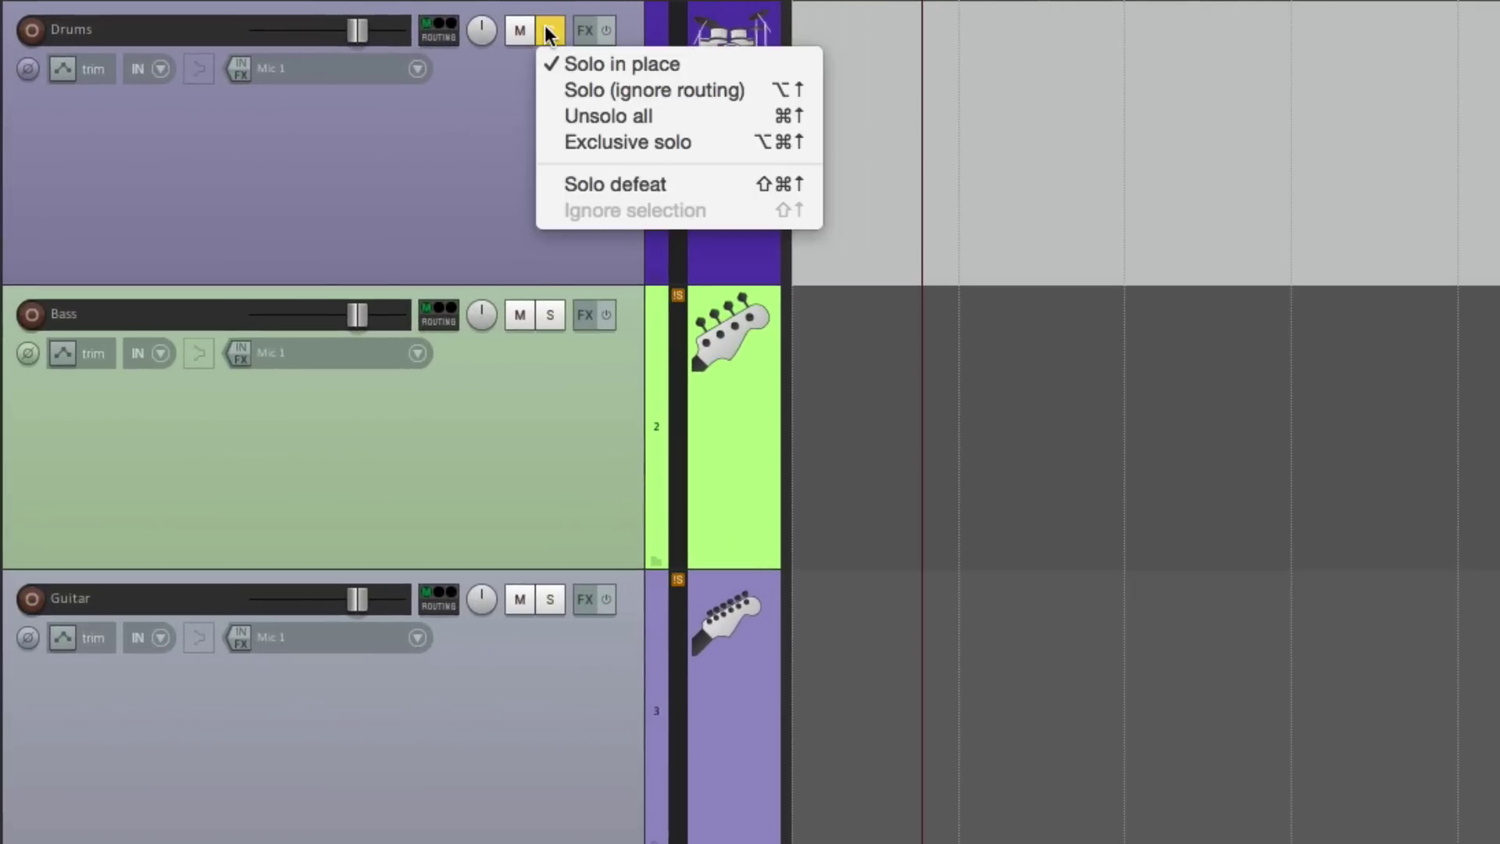
pyautogui.click(549, 116)
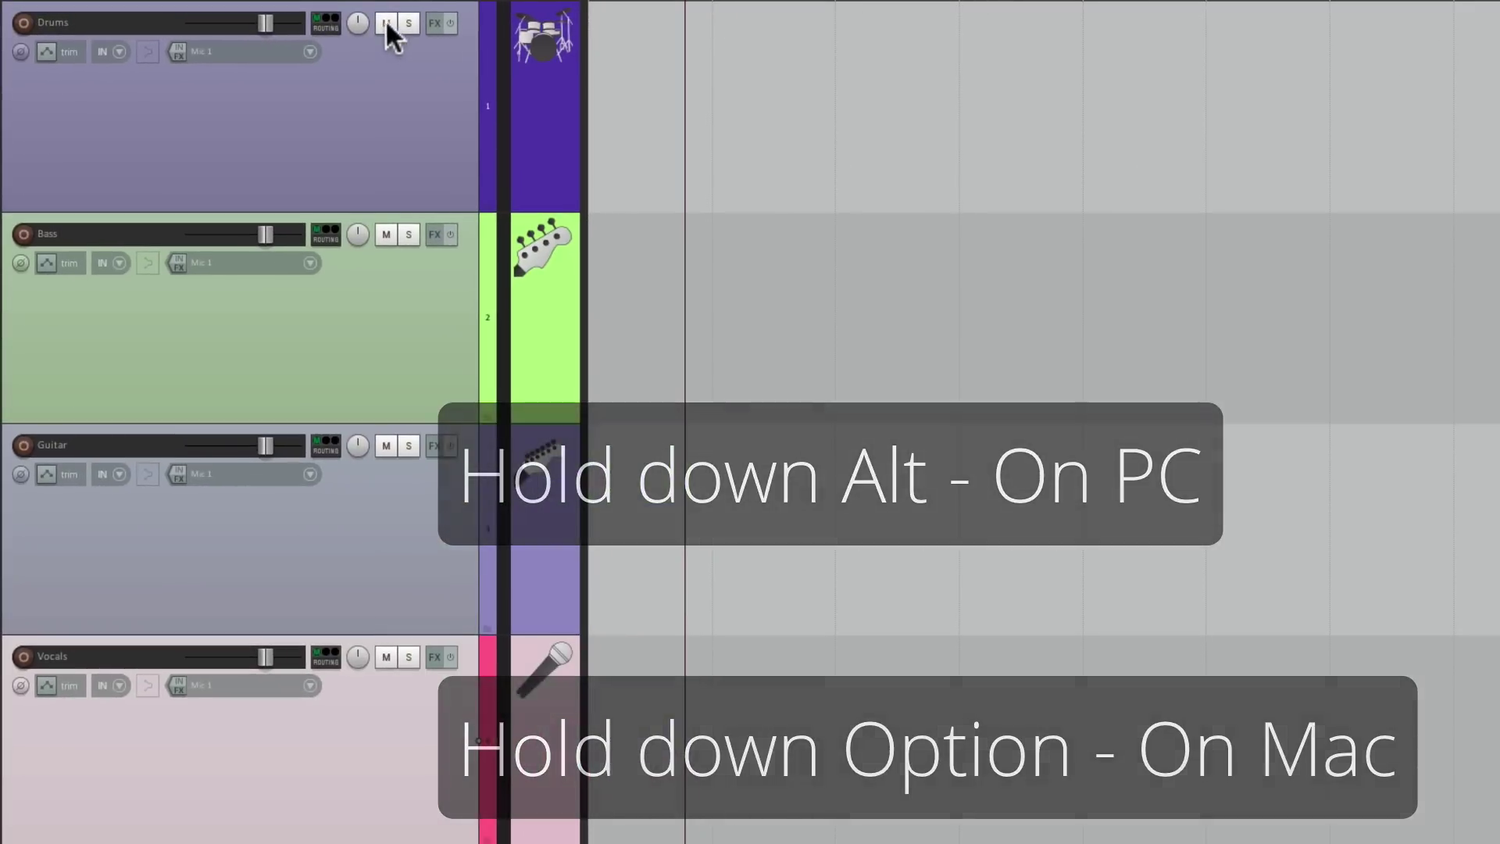
# - Mute all tracks except Drums, repeat the same for Bass, Guitar and Vocals in turn, and unmute all tracks
pyautogui.keyDown('alt'); pyautogui.click(386, 24); pyautogui.keyUp('alt')
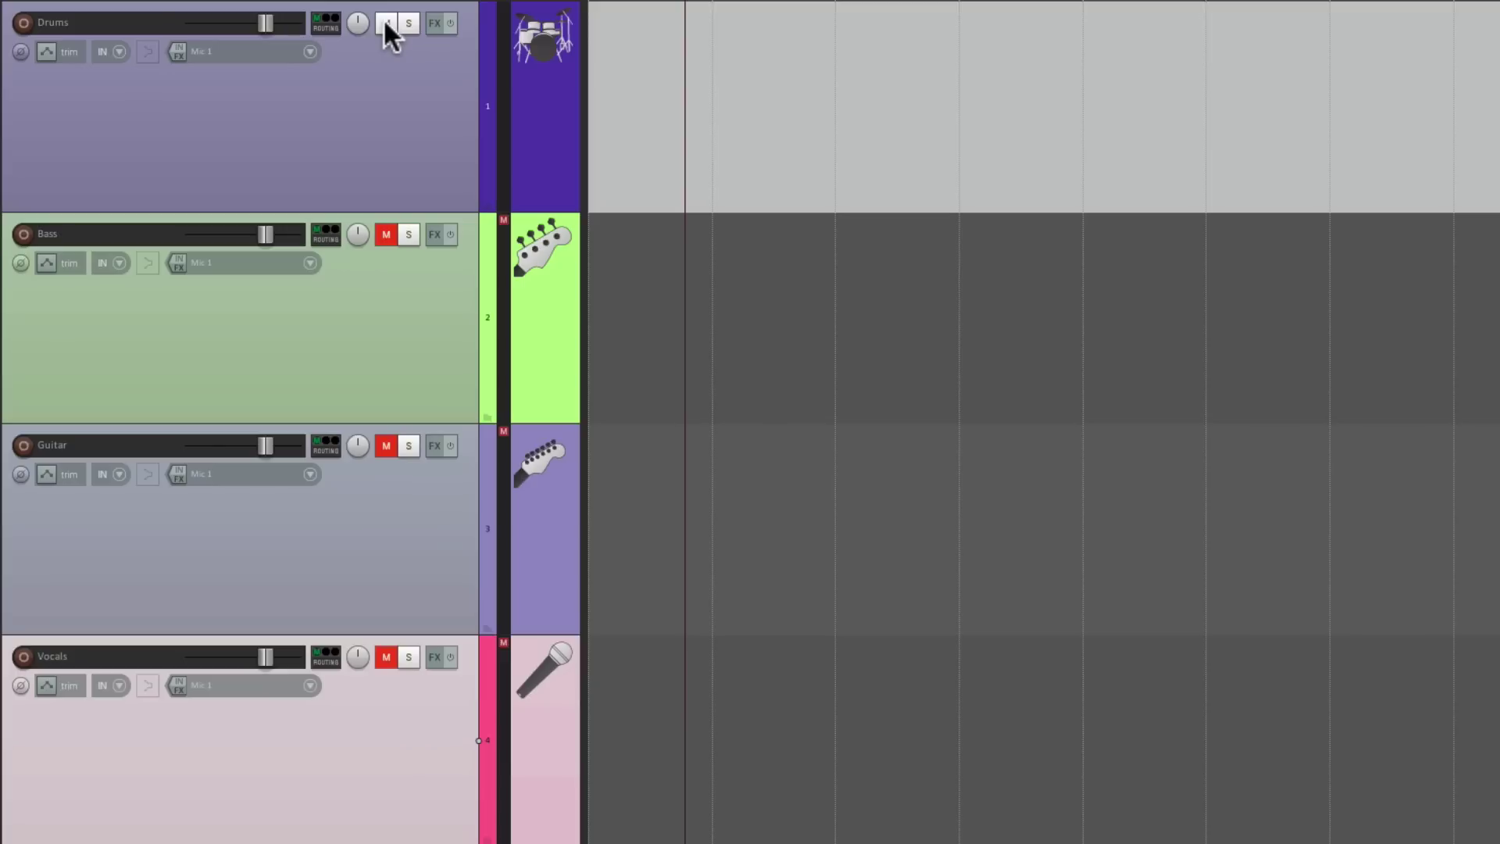
pyautogui.keyDown('alt'); pyautogui.click(384, 236); pyautogui.keyUp('alt')
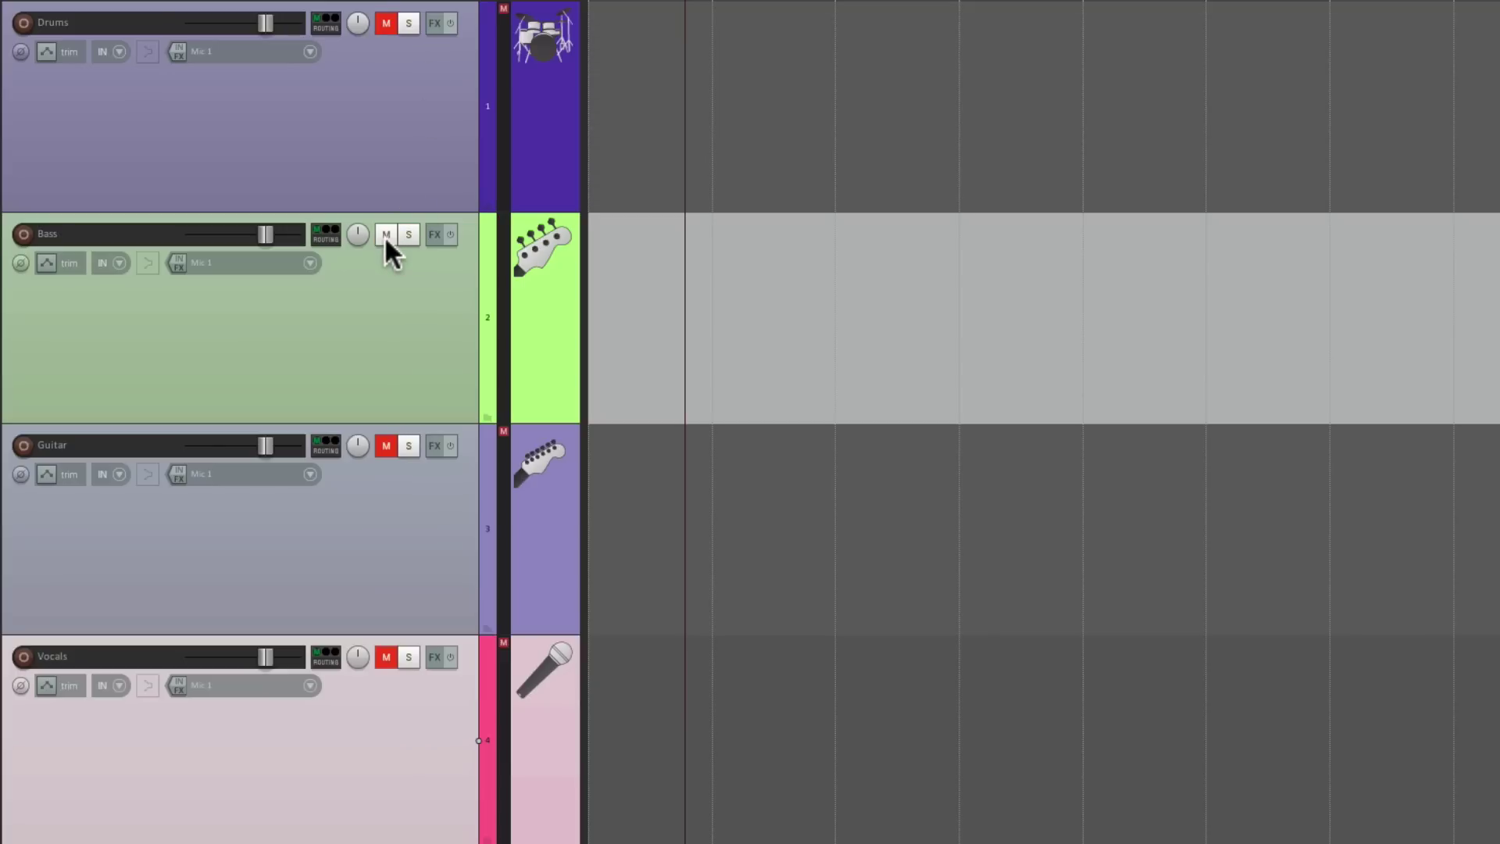
pyautogui.keyDown('alt'); pyautogui.click(388, 443); pyautogui.keyUp('alt')
pyautogui.keyDown('alt'); pyautogui.click(386, 654); pyautogui.keyUp('alt')
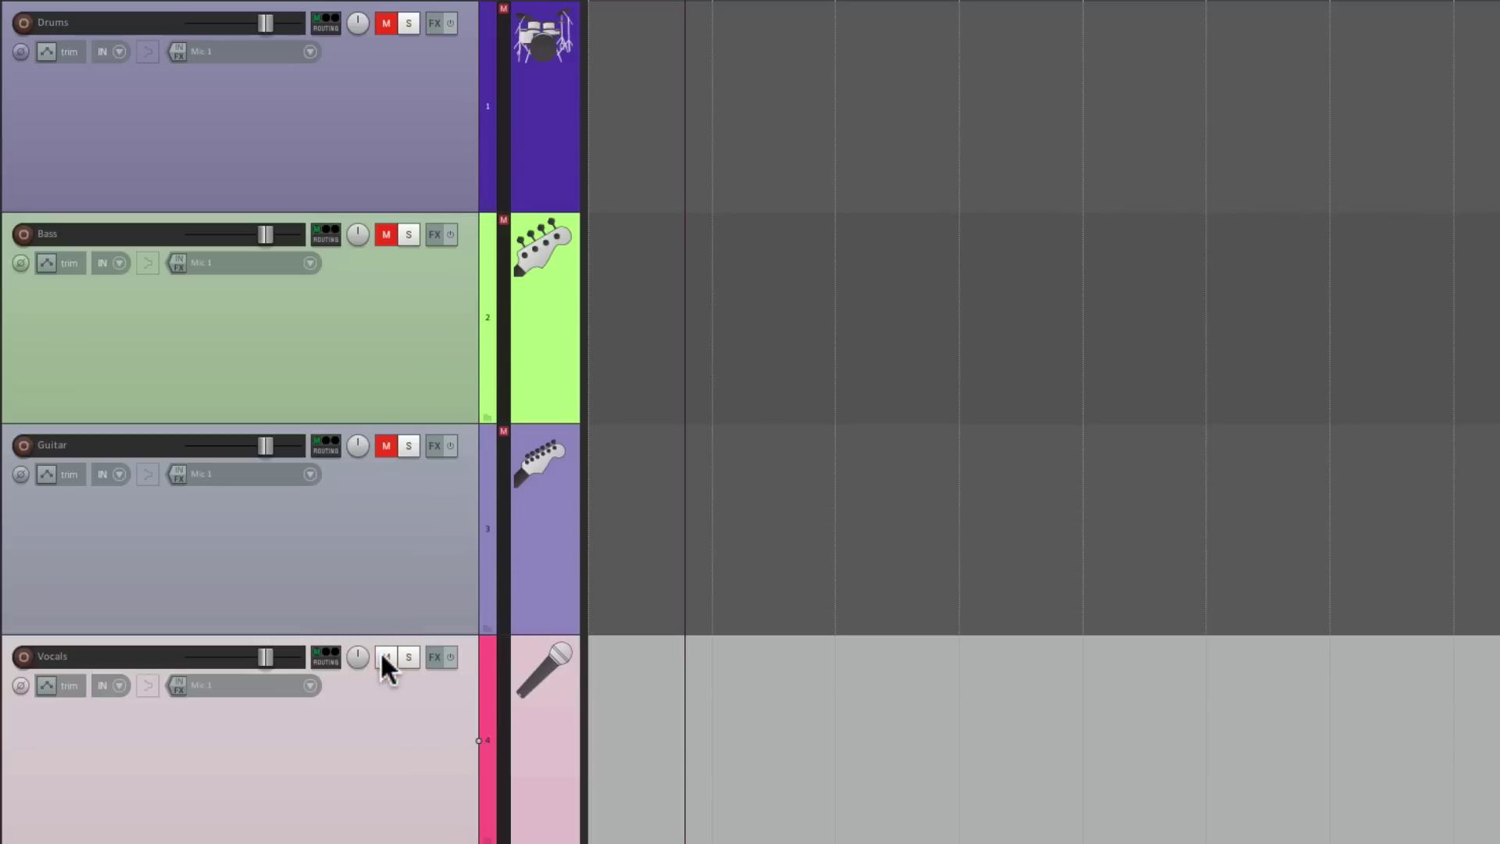
pyautogui.keyDown('ctrl'); pyautogui.click(382, 442); pyautogui.keyUp('ctrl')
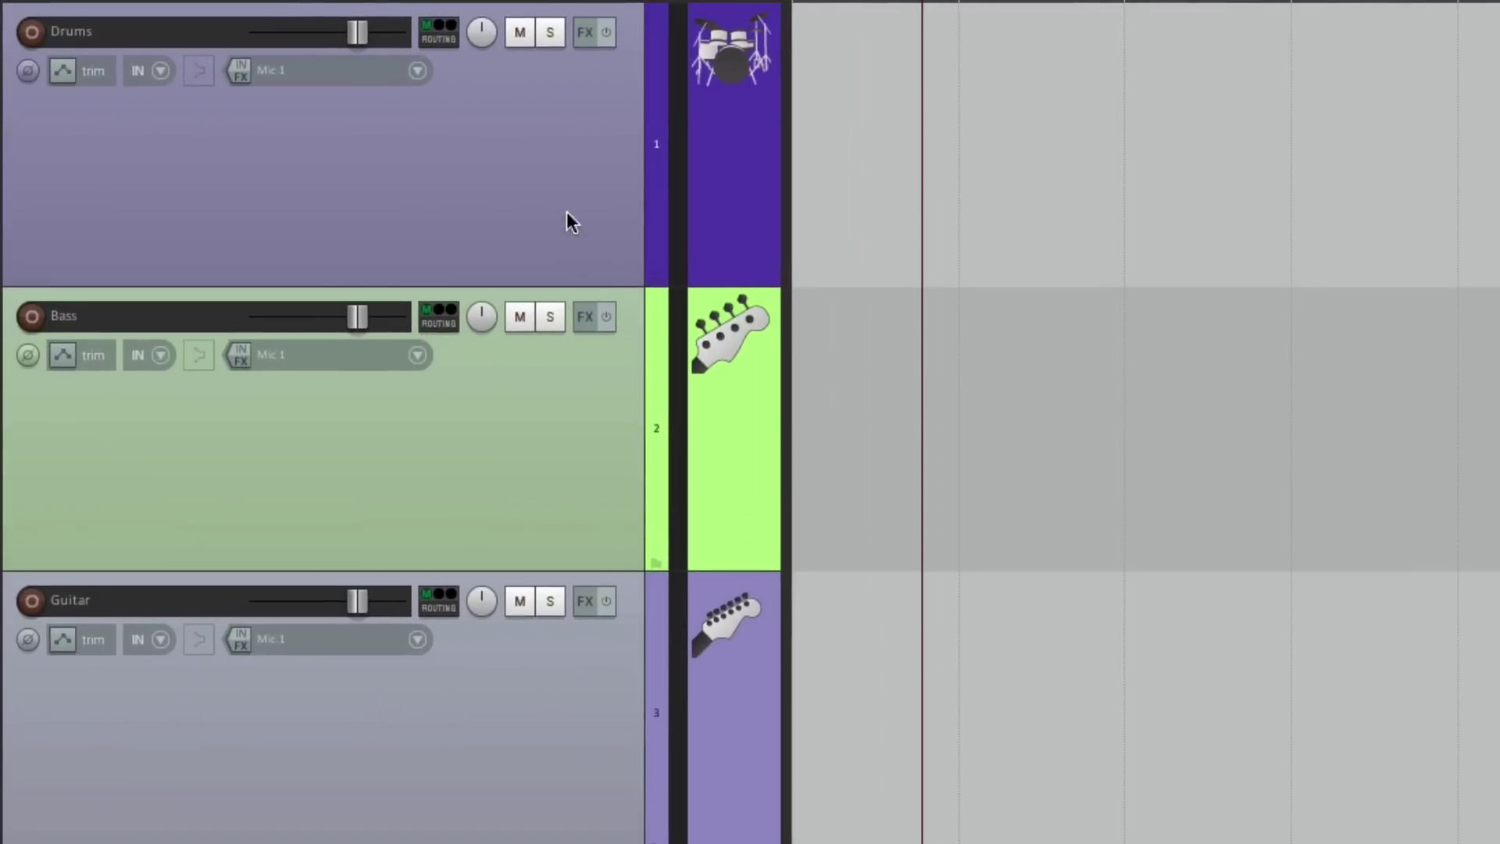
# - Use the Mute all others command on the Drums track and clear the resulting mutes
pyautogui.rightClick(520, 29)
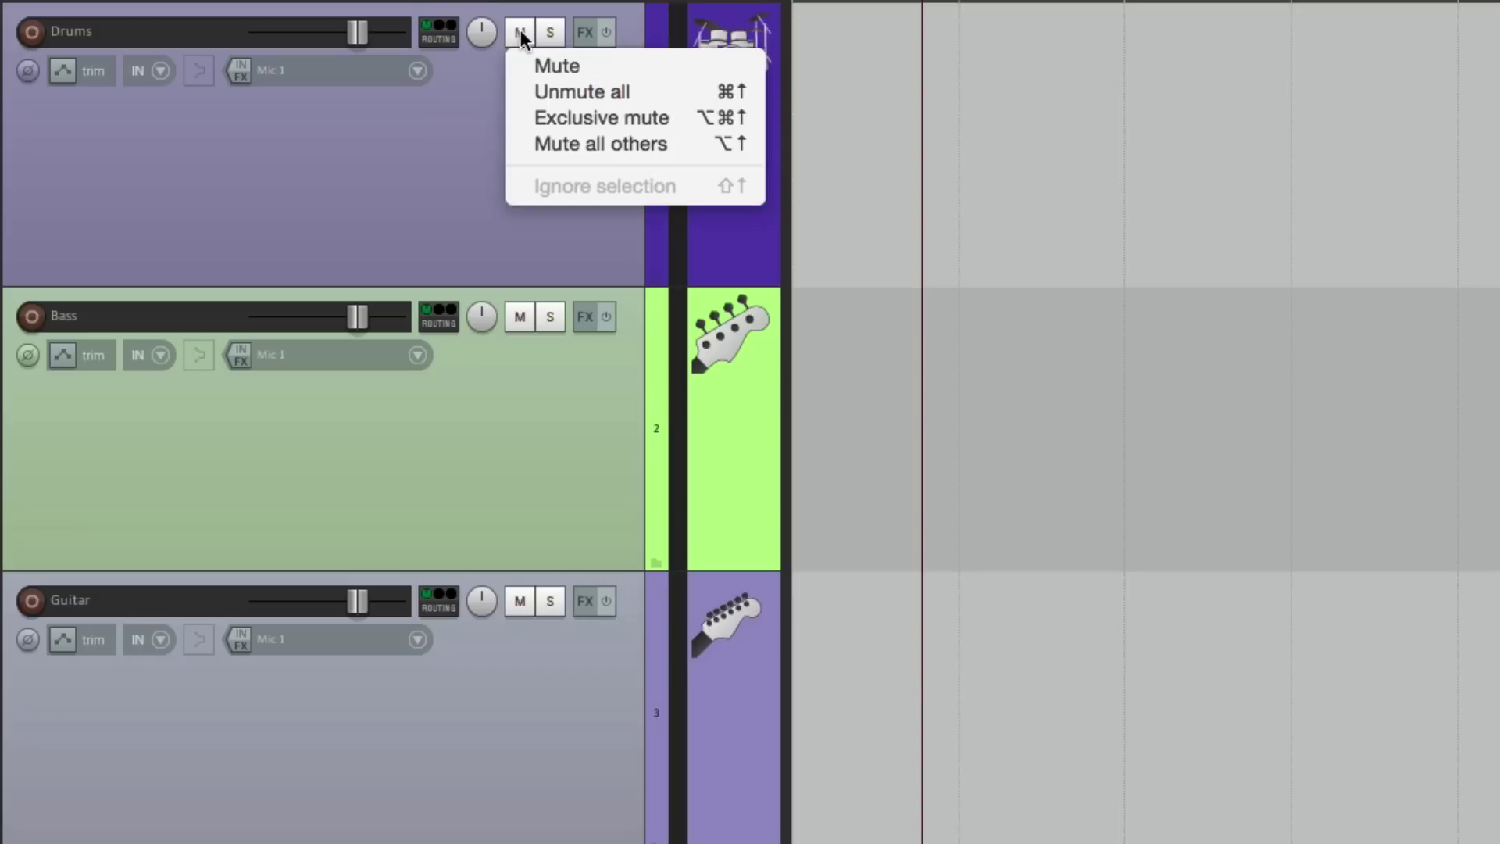
pyautogui.click(515, 143)
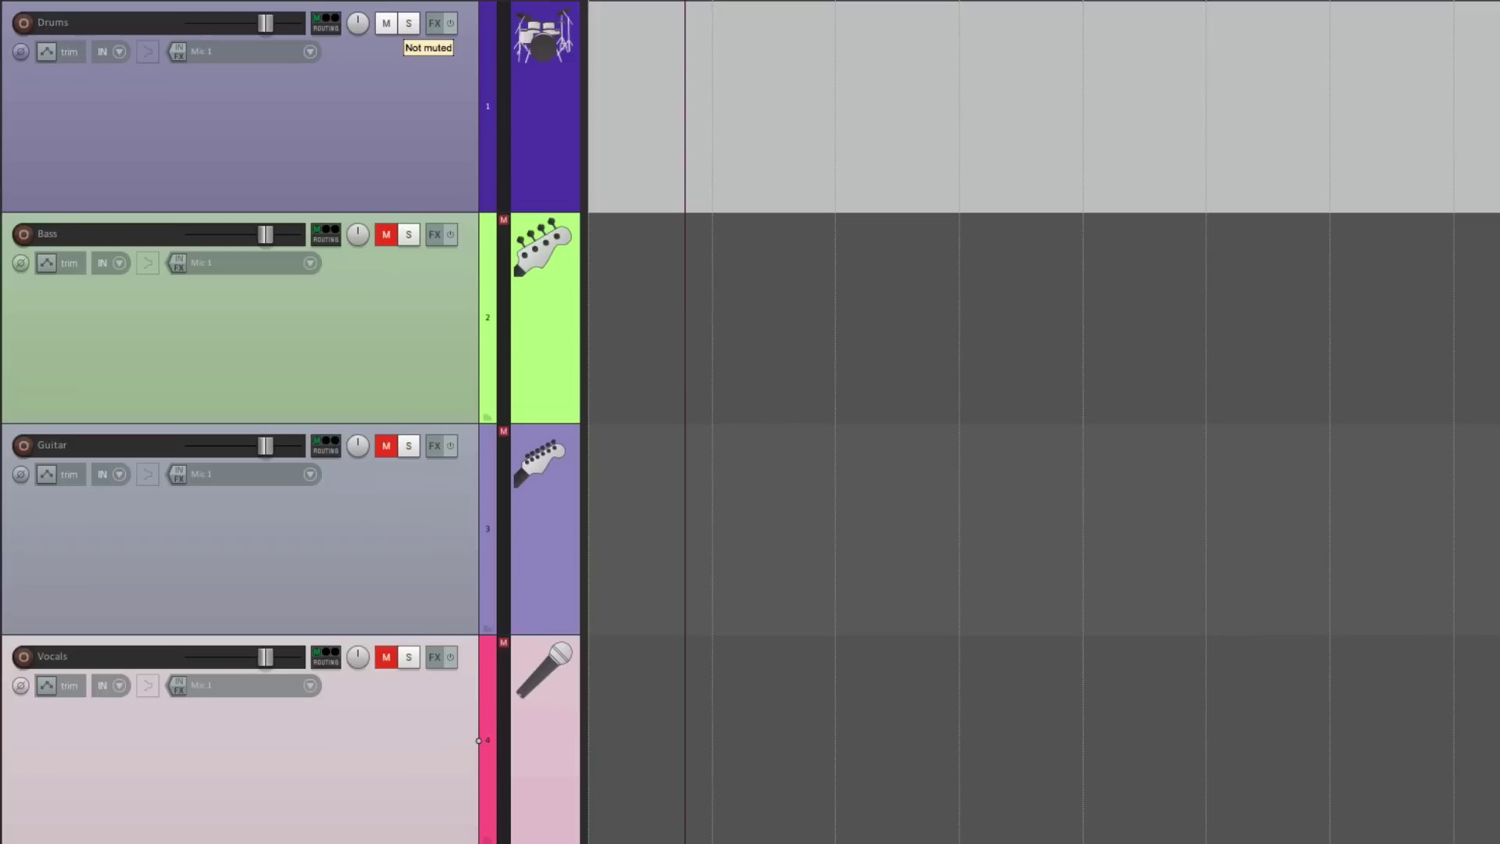
pyautogui.rightClick(386, 23)
pyautogui.click(432, 128)
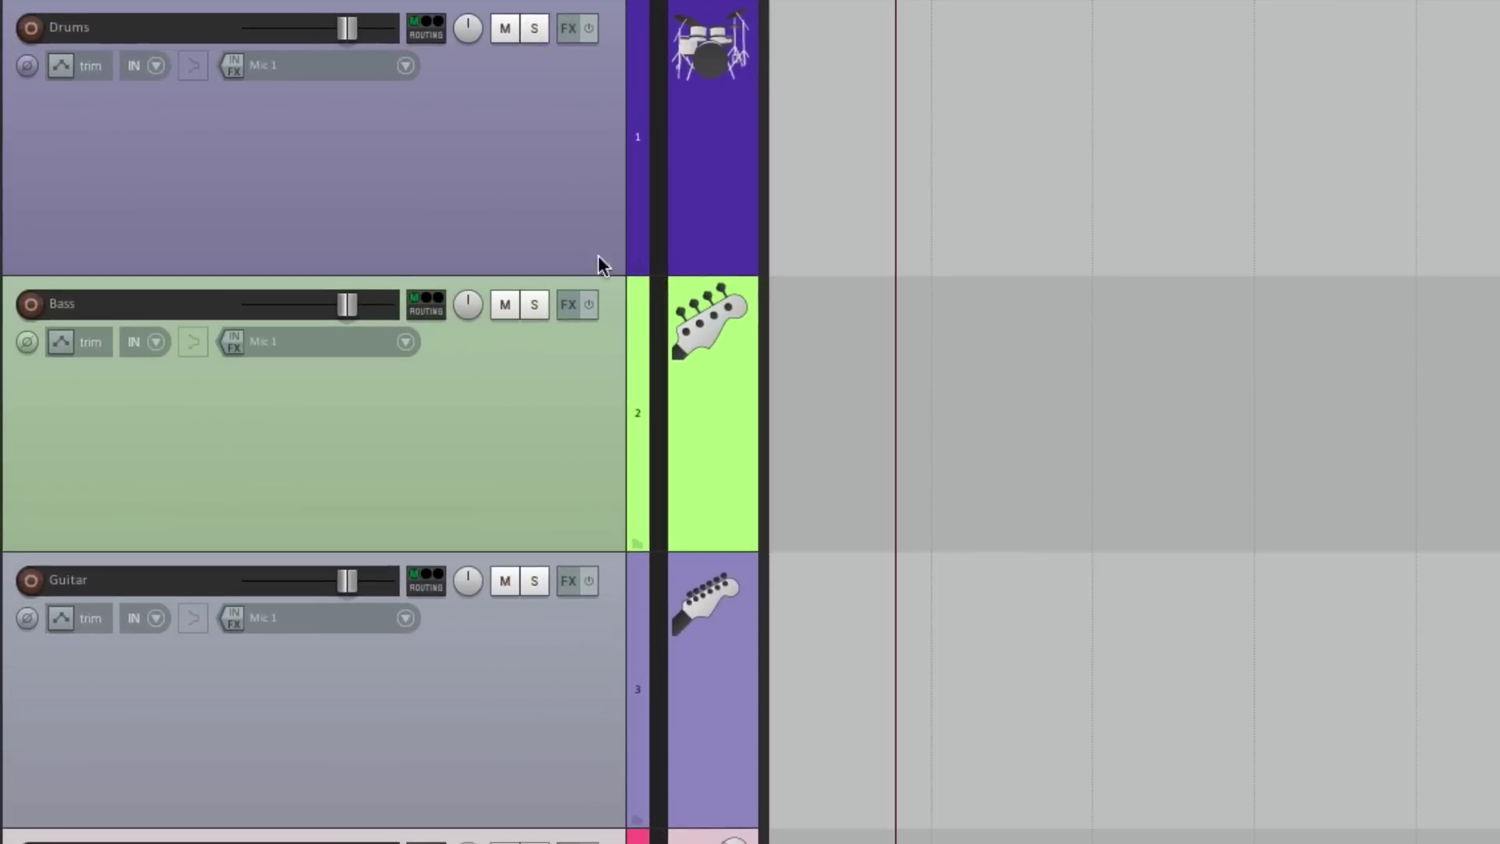
# - Select and mute the Bass and Guitar tracks together, apply Exclusive mute to Drums, and clear the mute
pyautogui.click(430, 325)
pyautogui.keyDown('ctrl'); pyautogui.click(539, 602); pyautogui.keyUp('ctrl')
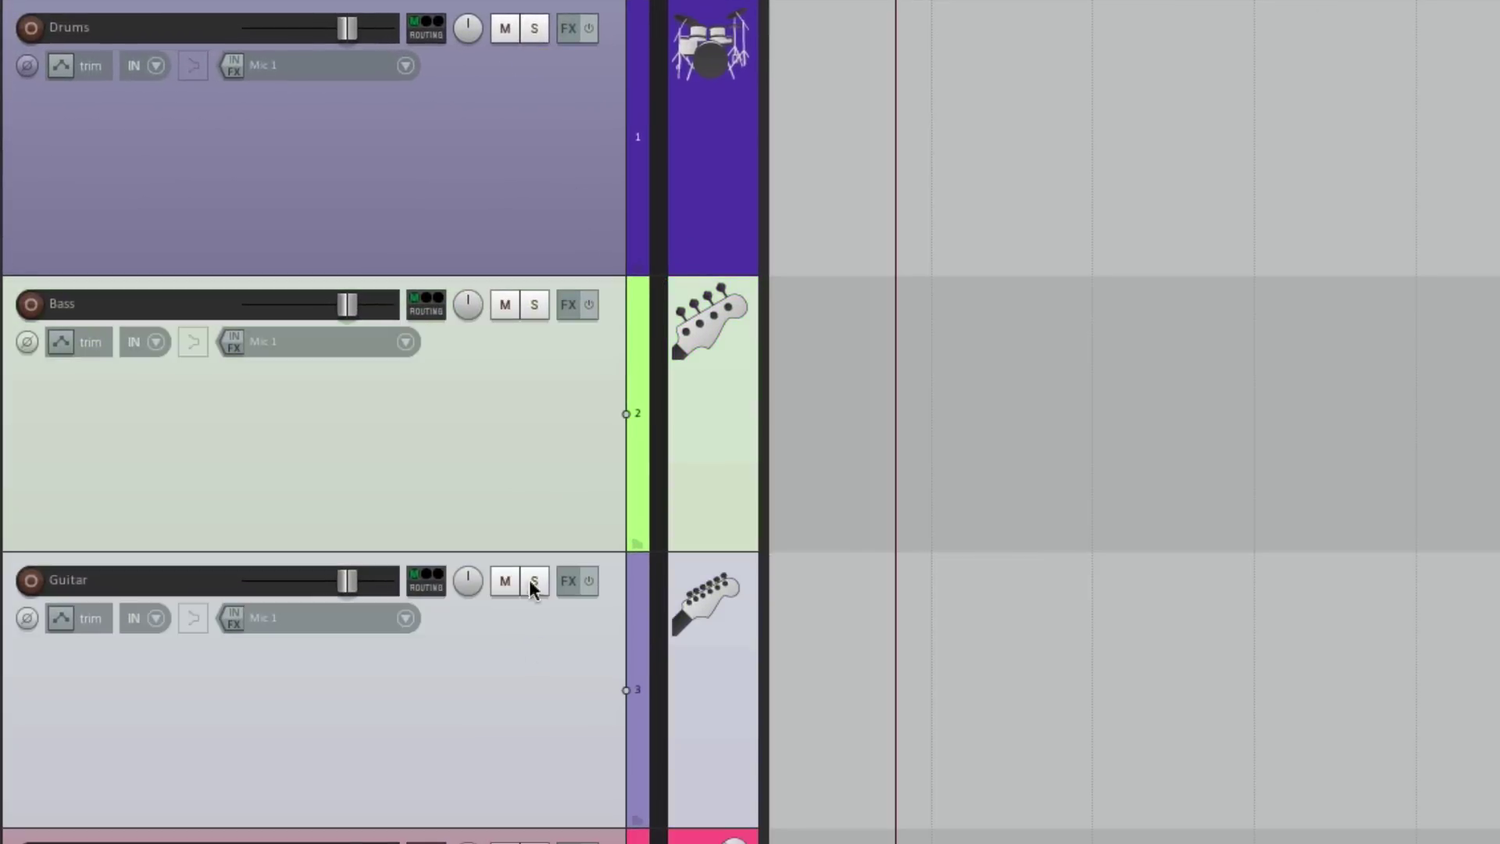
pyautogui.click(497, 306)
pyautogui.rightClick(500, 27)
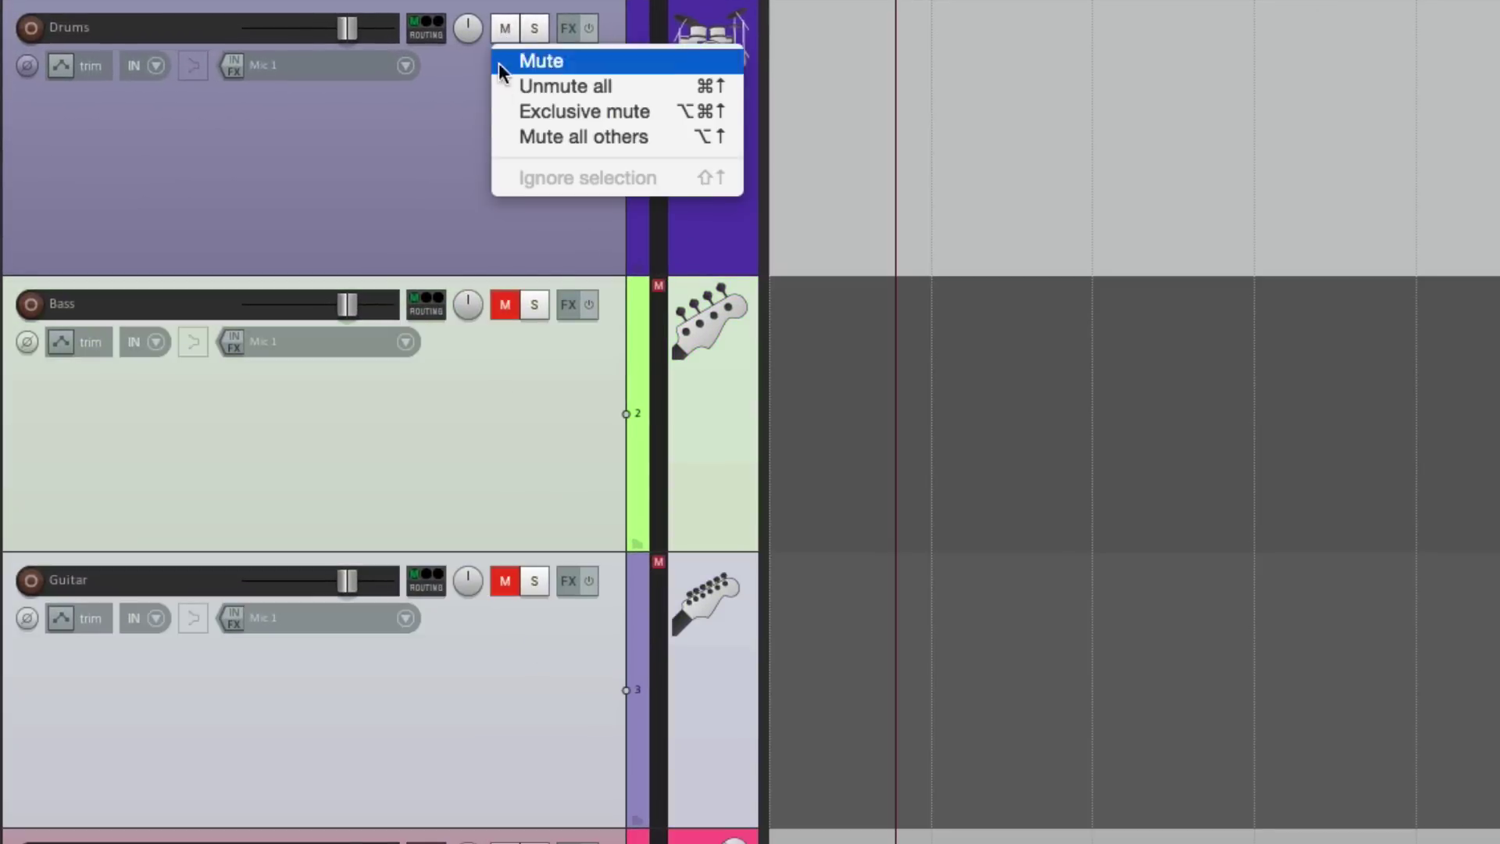
pyautogui.click(504, 112)
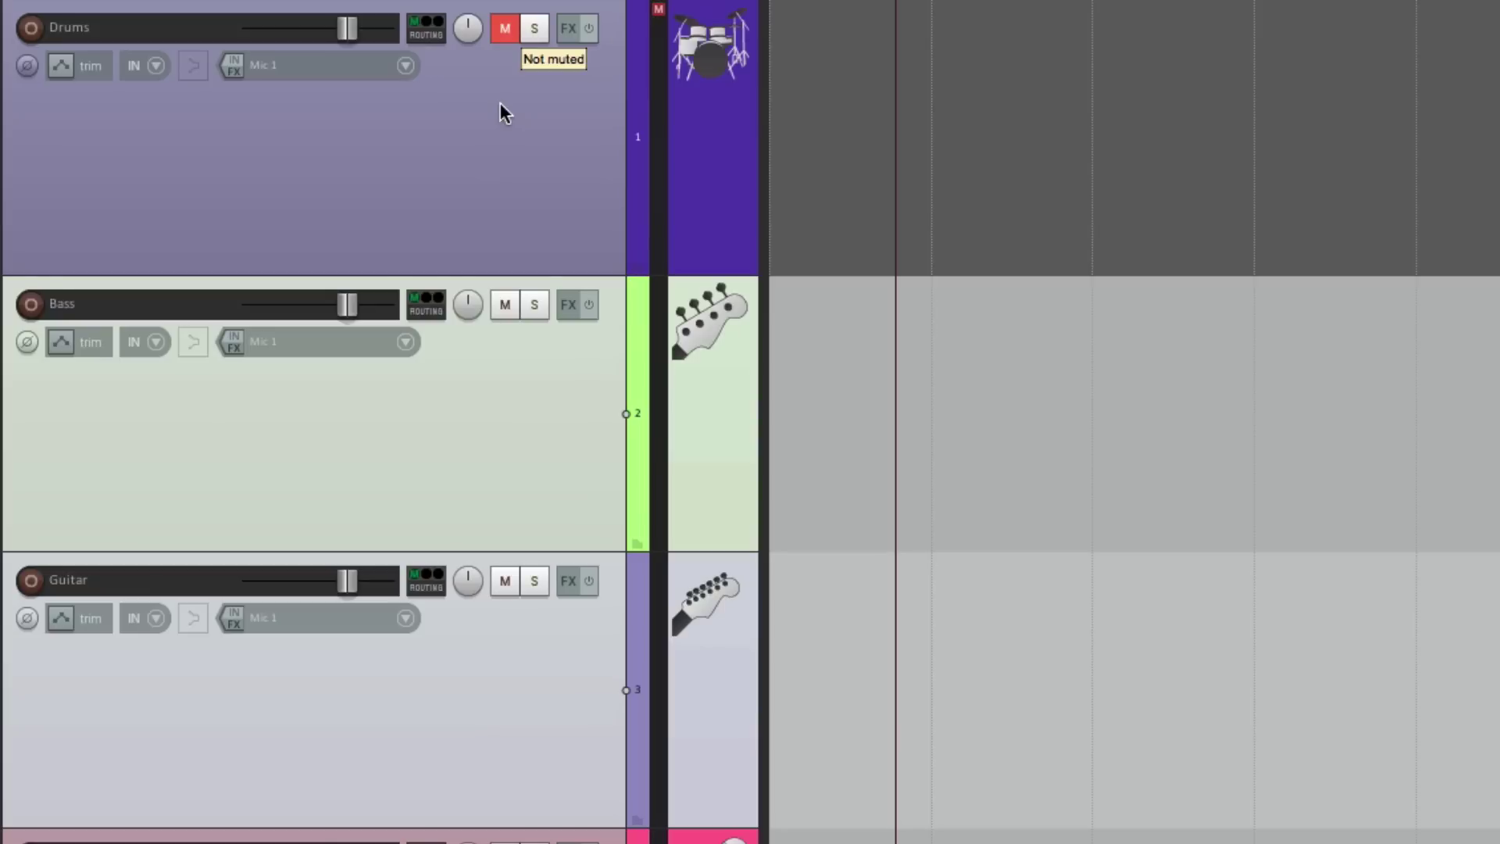
pyautogui.hotkey('ctrl', 'alt', 'm')
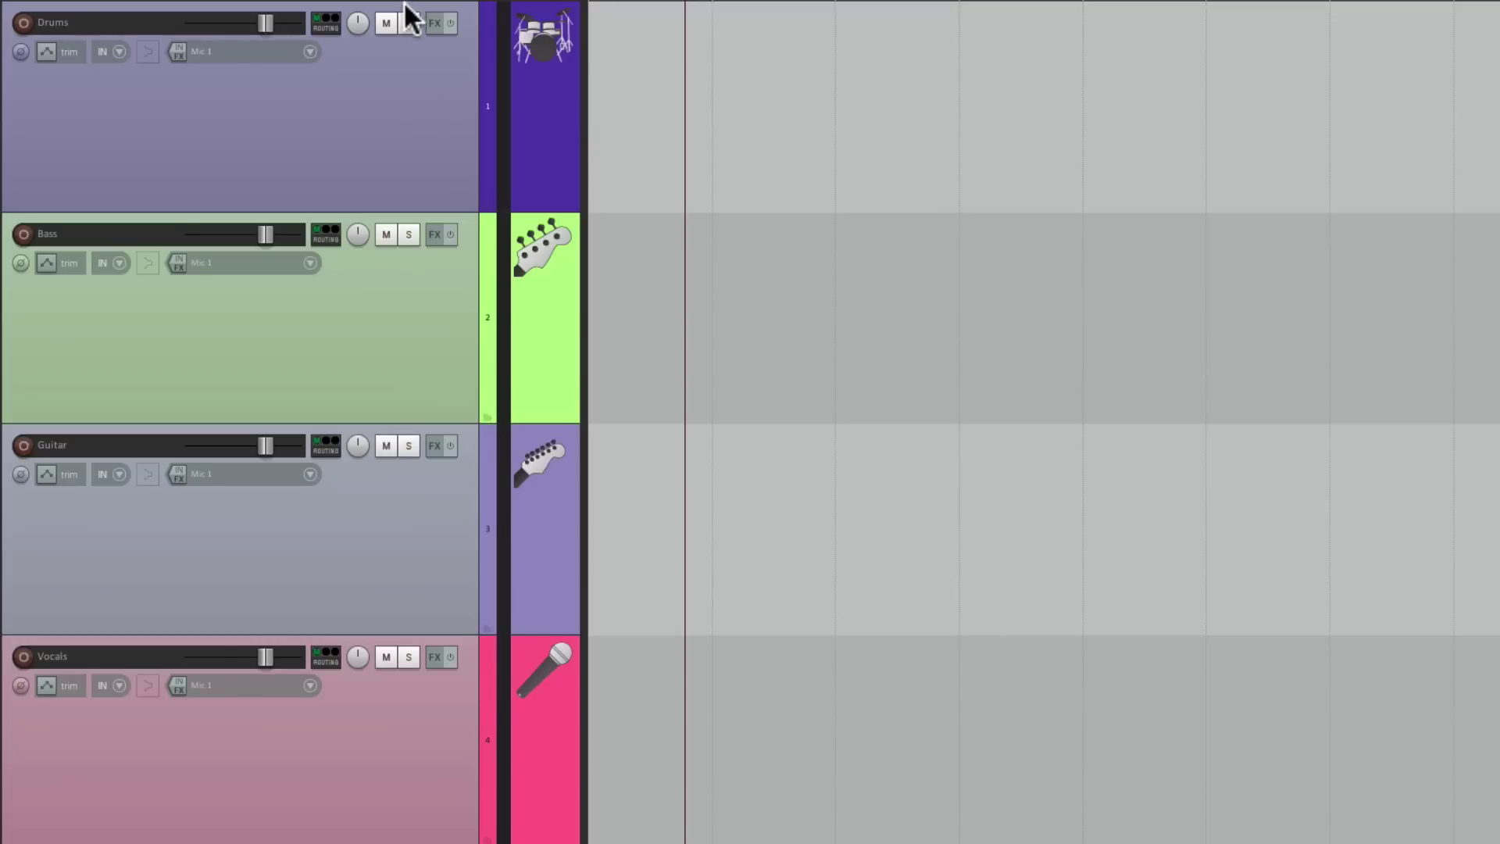
# - Solo the Guitar and Vocals tracks, switch to only Drums with the Exclusive solo command, and unsolo Drums
pyautogui.click(409, 446)
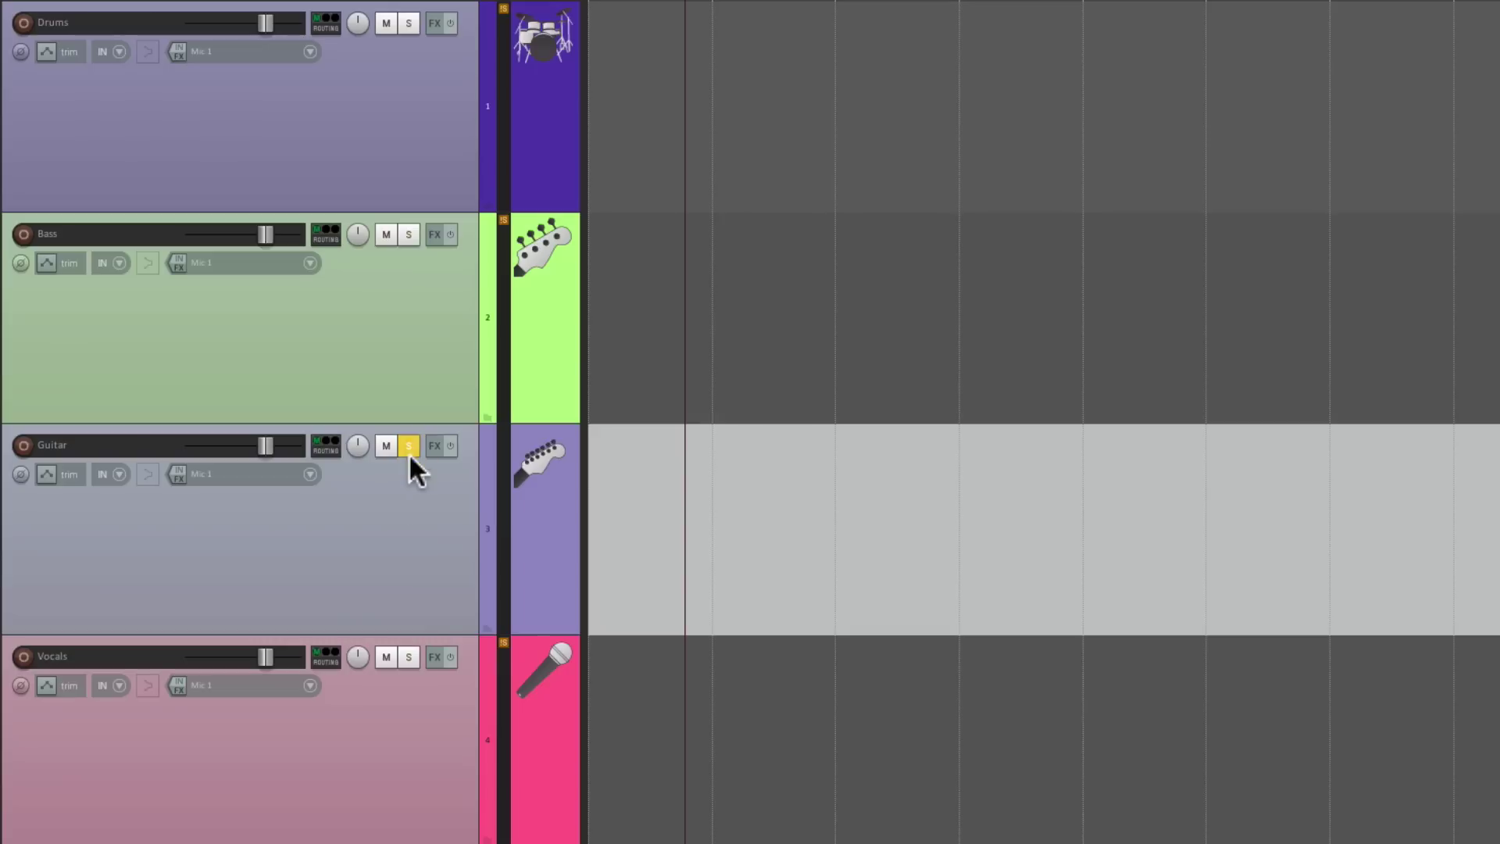
pyautogui.click(407, 656)
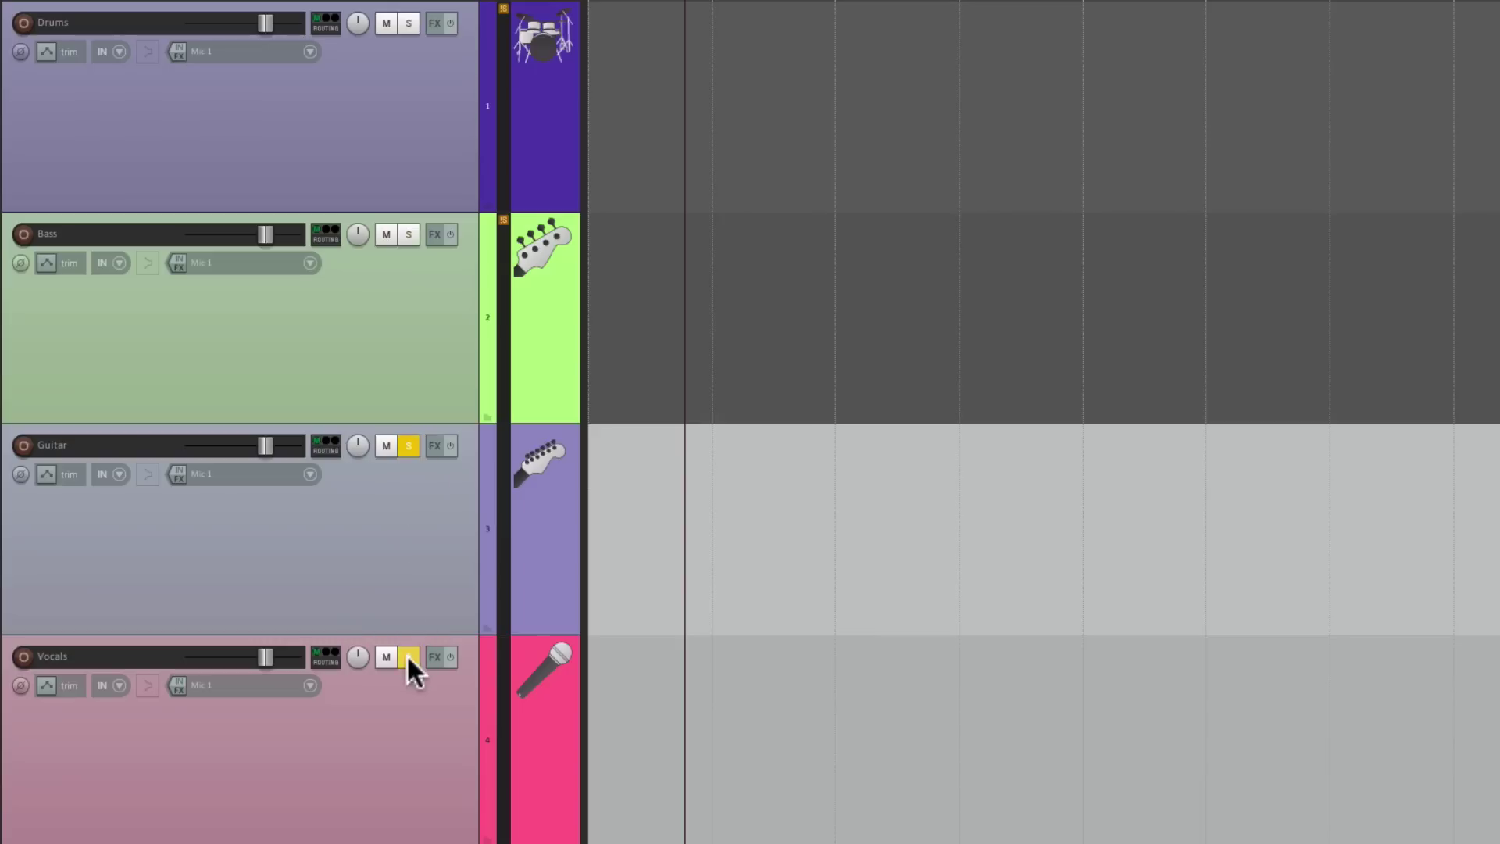
pyautogui.rightClick(409, 24)
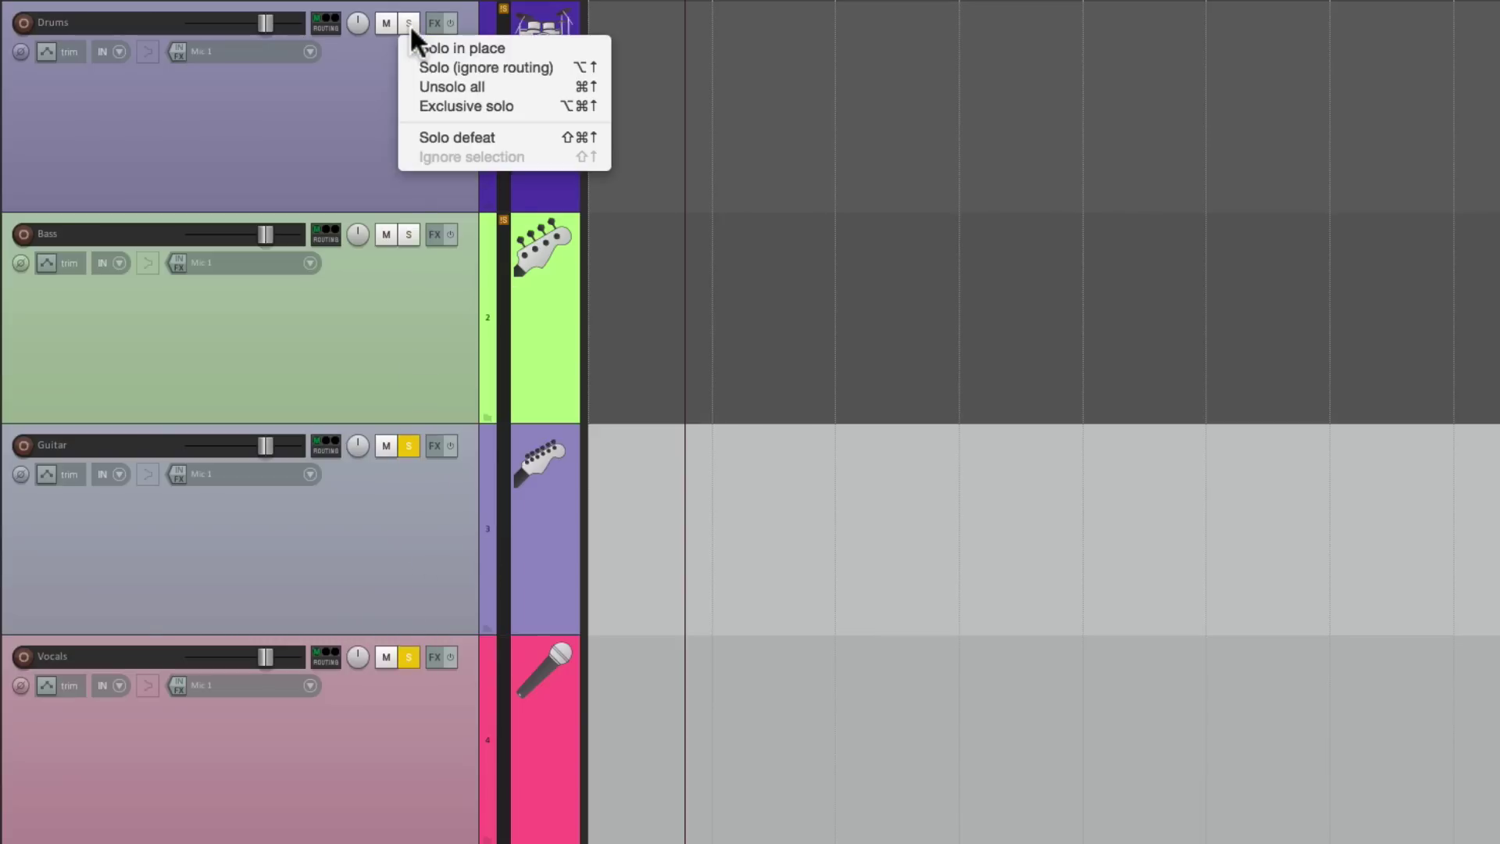
pyautogui.click(412, 107)
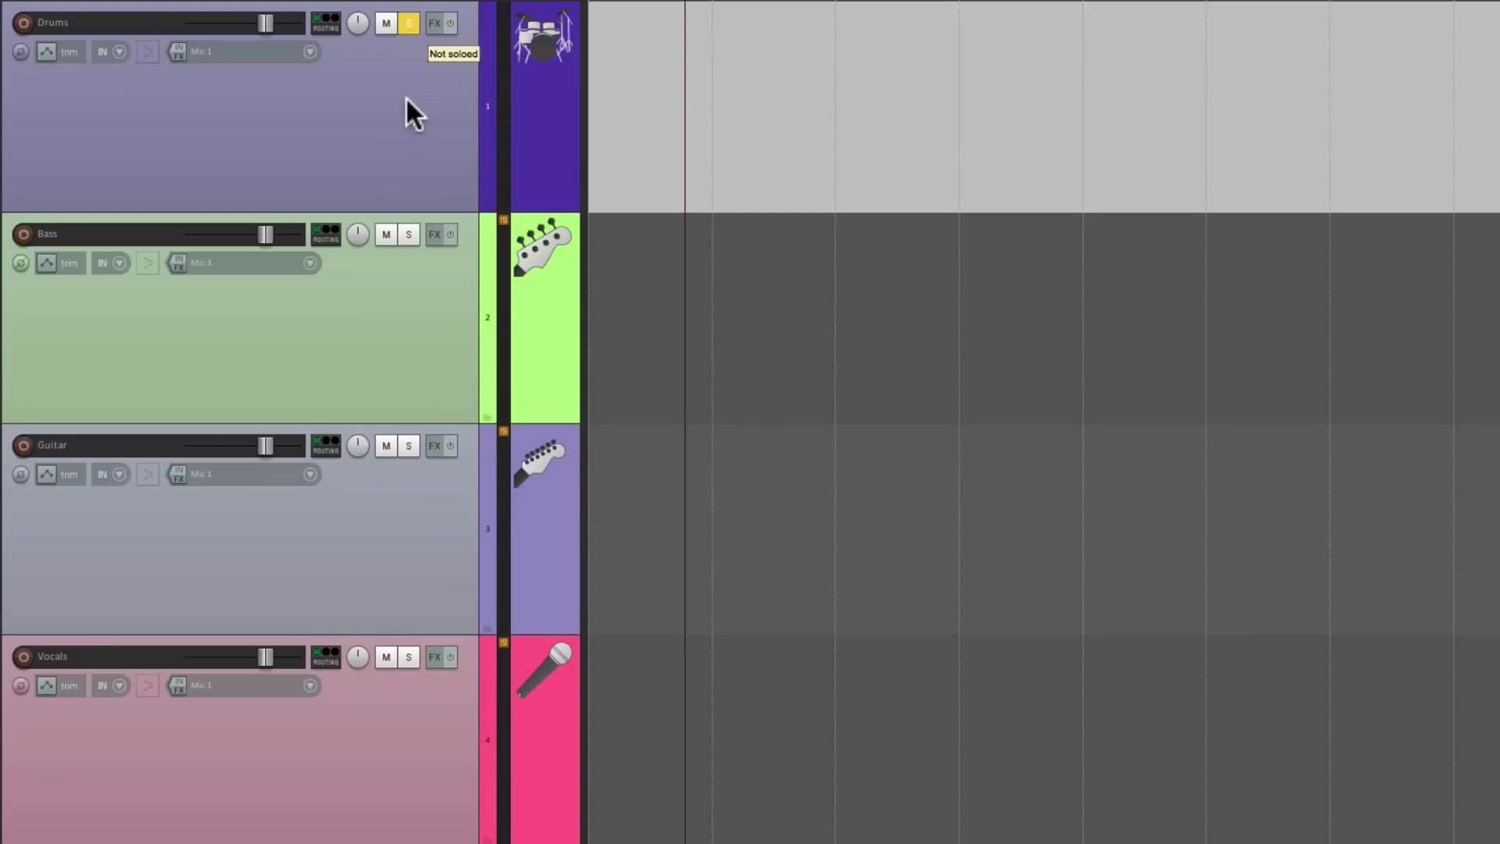
pyautogui.click(408, 23)
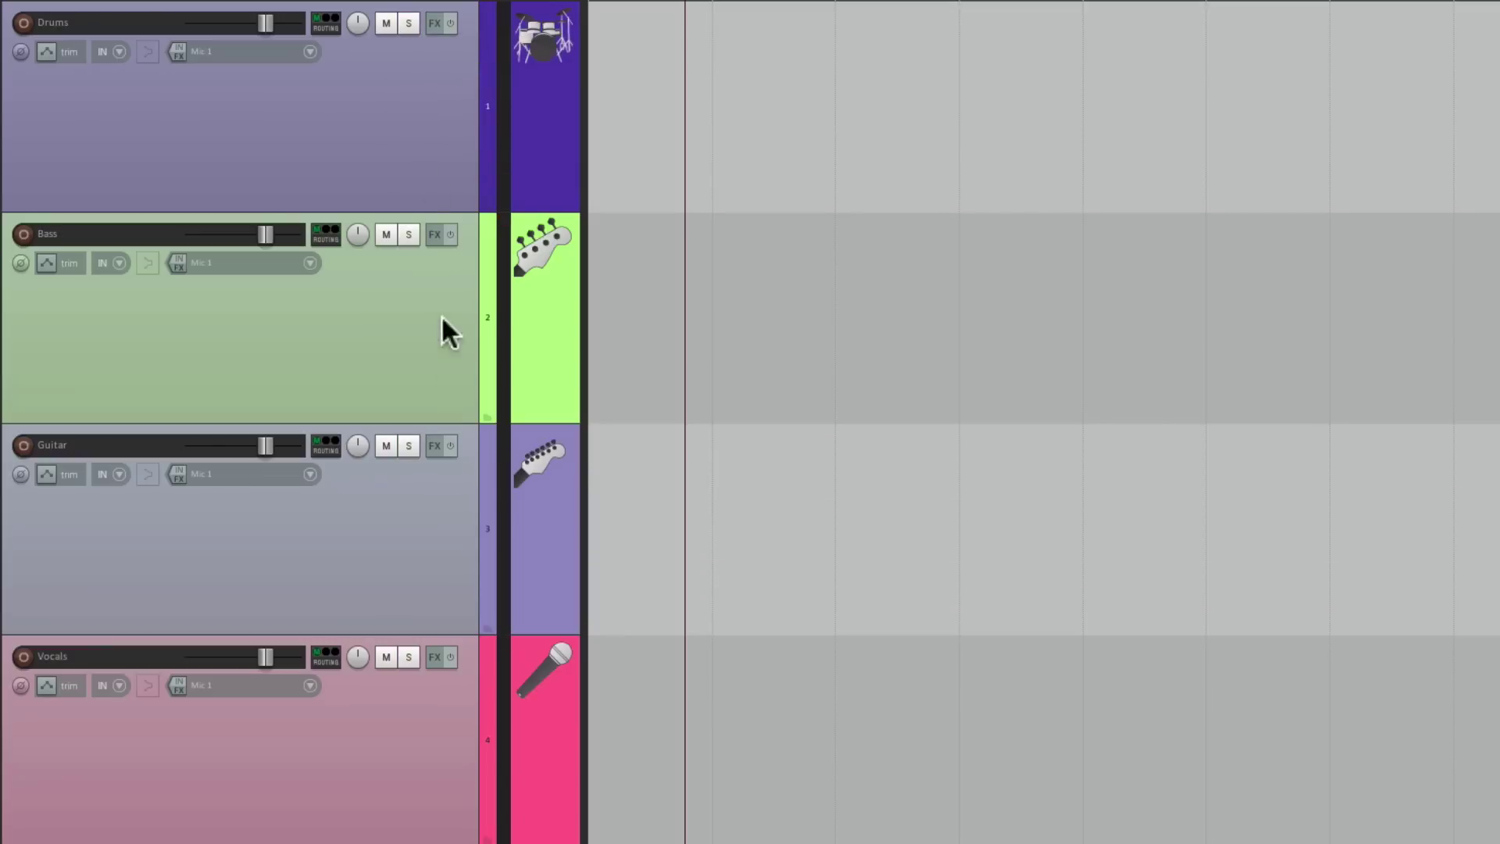
# - Solo Guitar and Vocals, exclusively solo Drums, Bass and Guitar in turn, and clear the Guitar solo
pyautogui.click(409, 446)
pyautogui.click(408, 656)
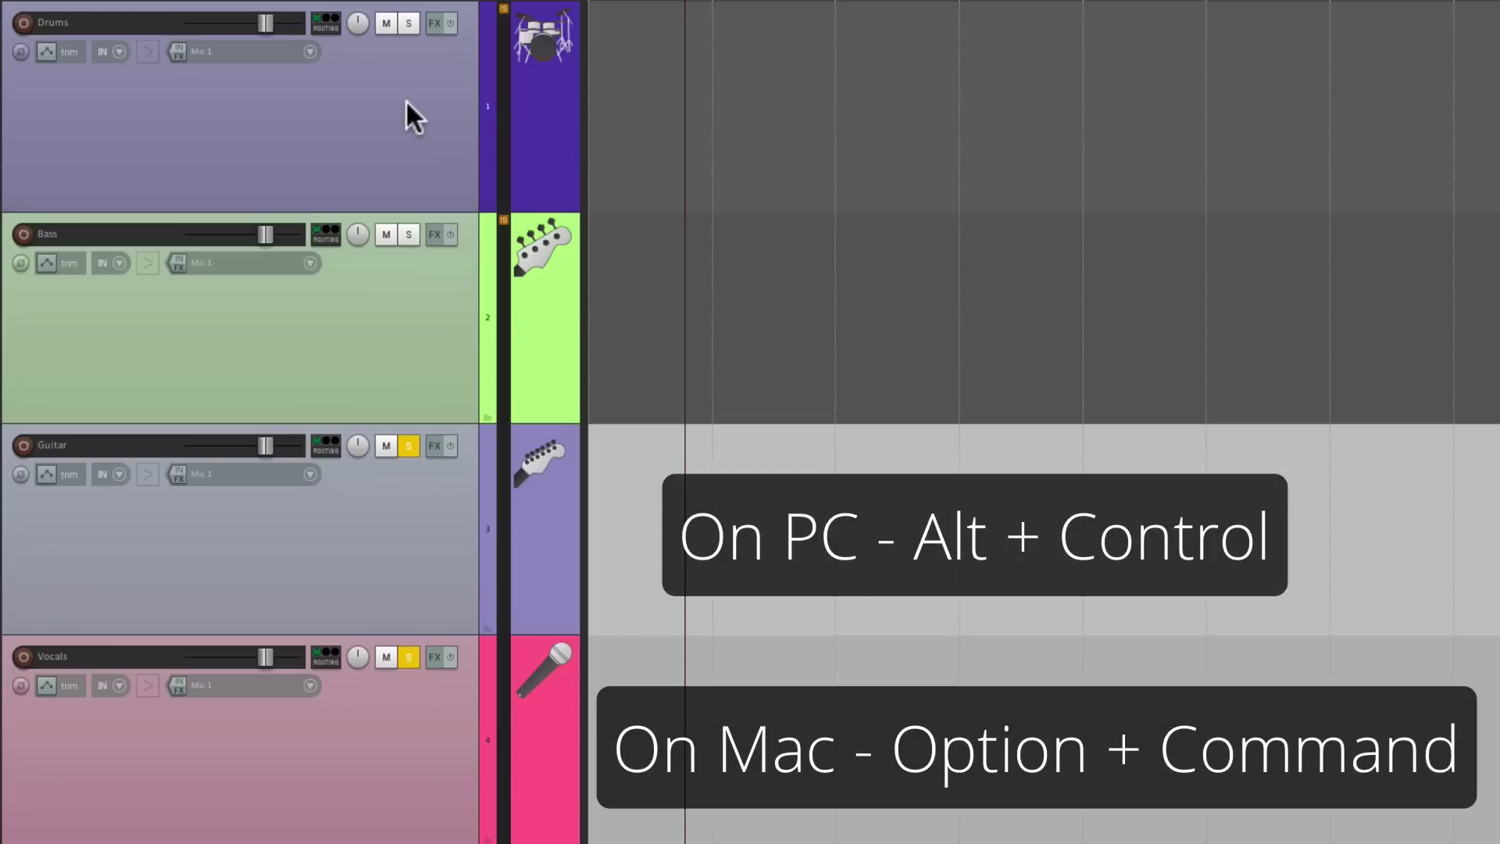
pyautogui.keyDown('alt'); pyautogui.keyDown('super'); pyautogui.click(407, 23); pyautogui.keyUp('super'); pyautogui.keyUp('alt')
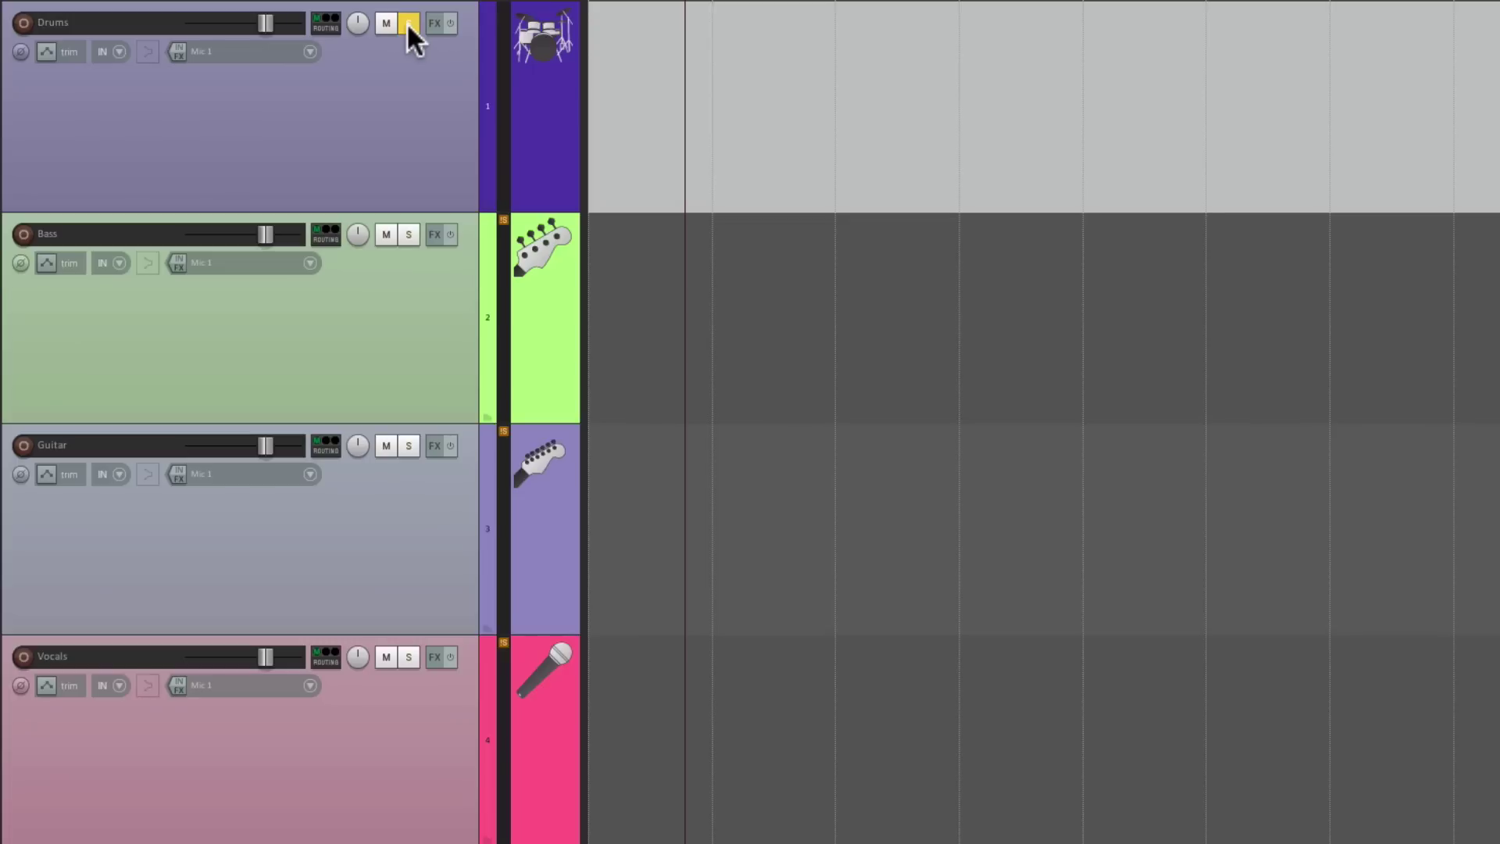
pyautogui.keyDown('alt'); pyautogui.keyDown('super'); pyautogui.click(409, 234); pyautogui.keyUp('super'); pyautogui.keyUp('alt')
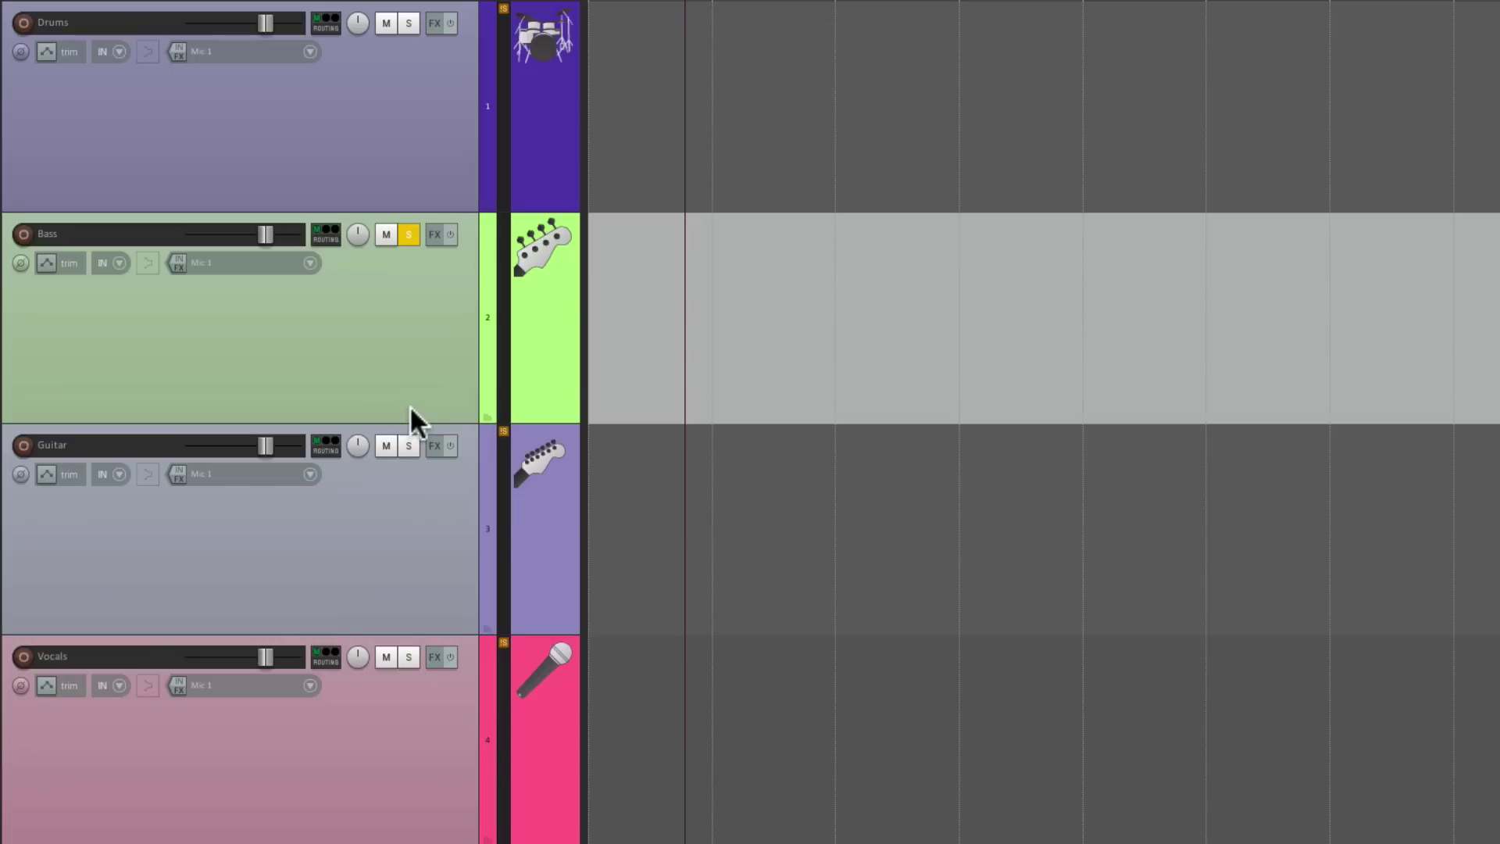
pyautogui.keyDown('alt'); pyautogui.keyDown('super'); pyautogui.click(409, 445); pyautogui.keyUp('super'); pyautogui.keyUp('alt')
pyautogui.click(408, 445)
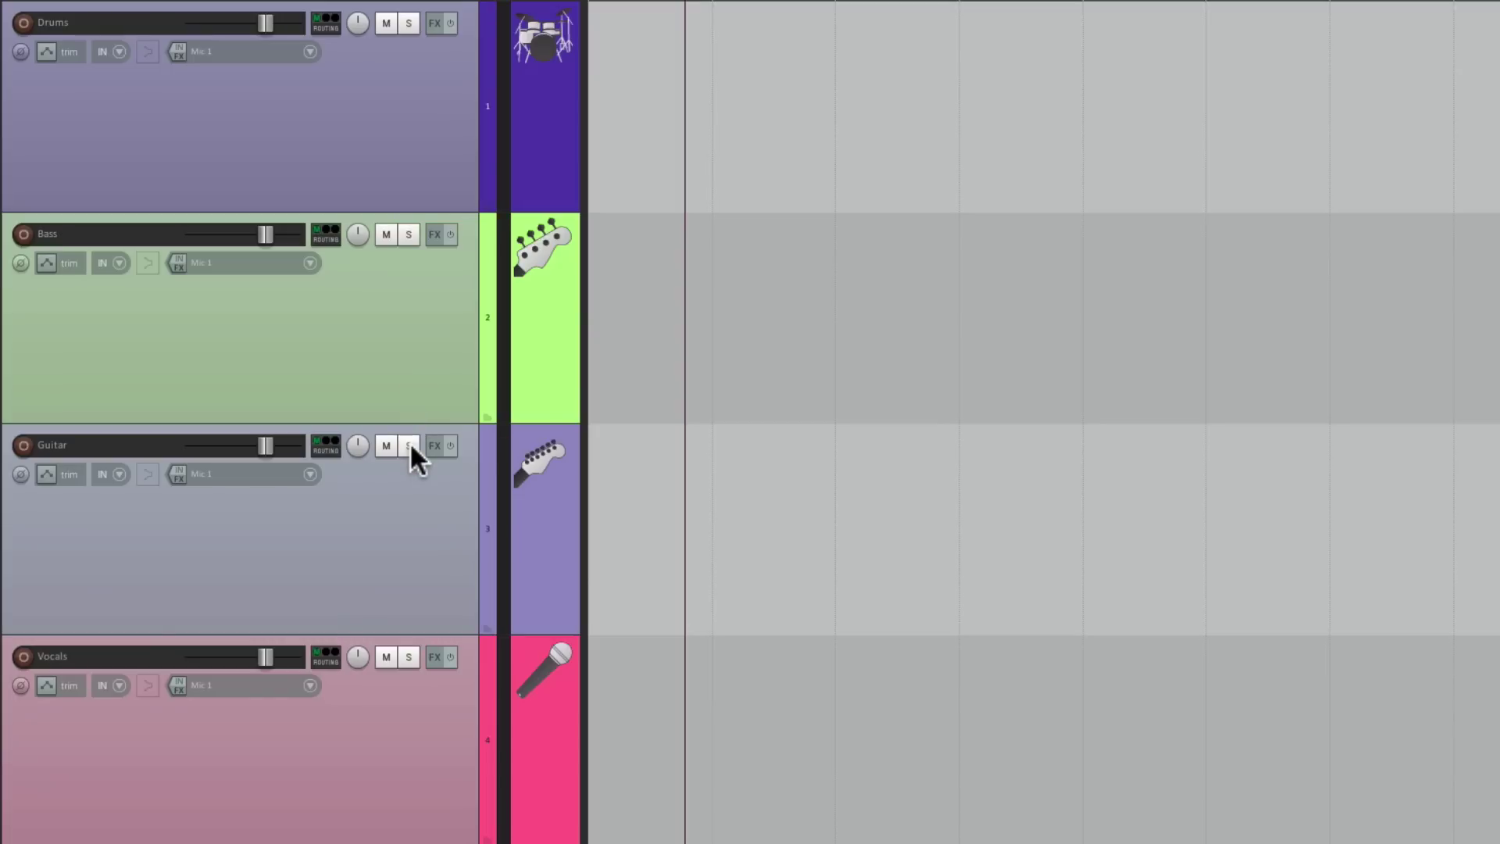
# - Toggle solo on and off for Guitar and Bass, solo Drums, move the solo to Guitar alone, and clear it
pyautogui.click(409, 444)
pyautogui.click(410, 444)
pyautogui.click(412, 236)
pyautogui.click(412, 236)
pyautogui.click(408, 22)
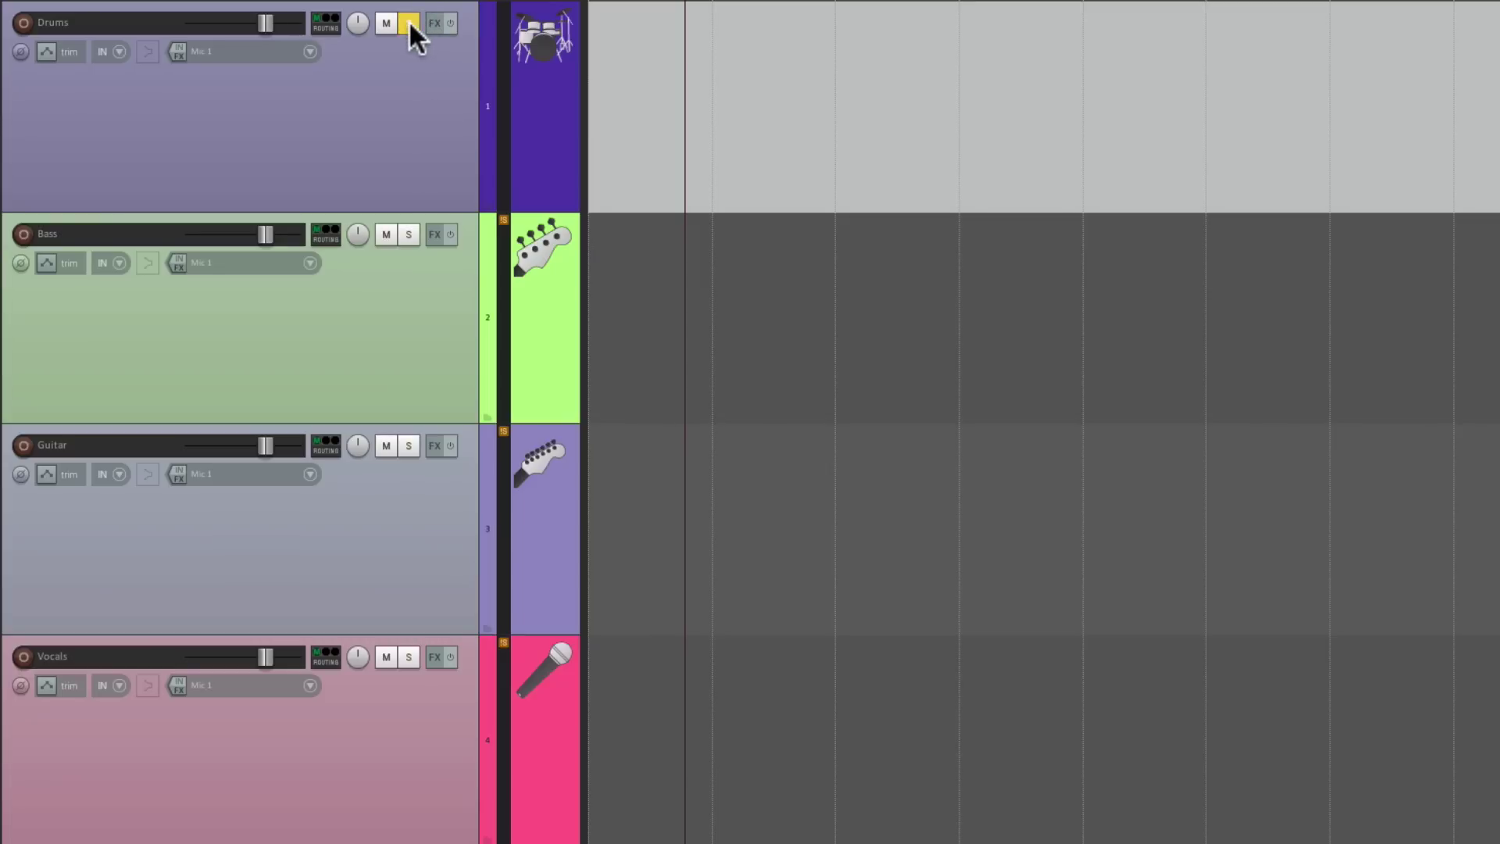
pyautogui.click(408, 446)
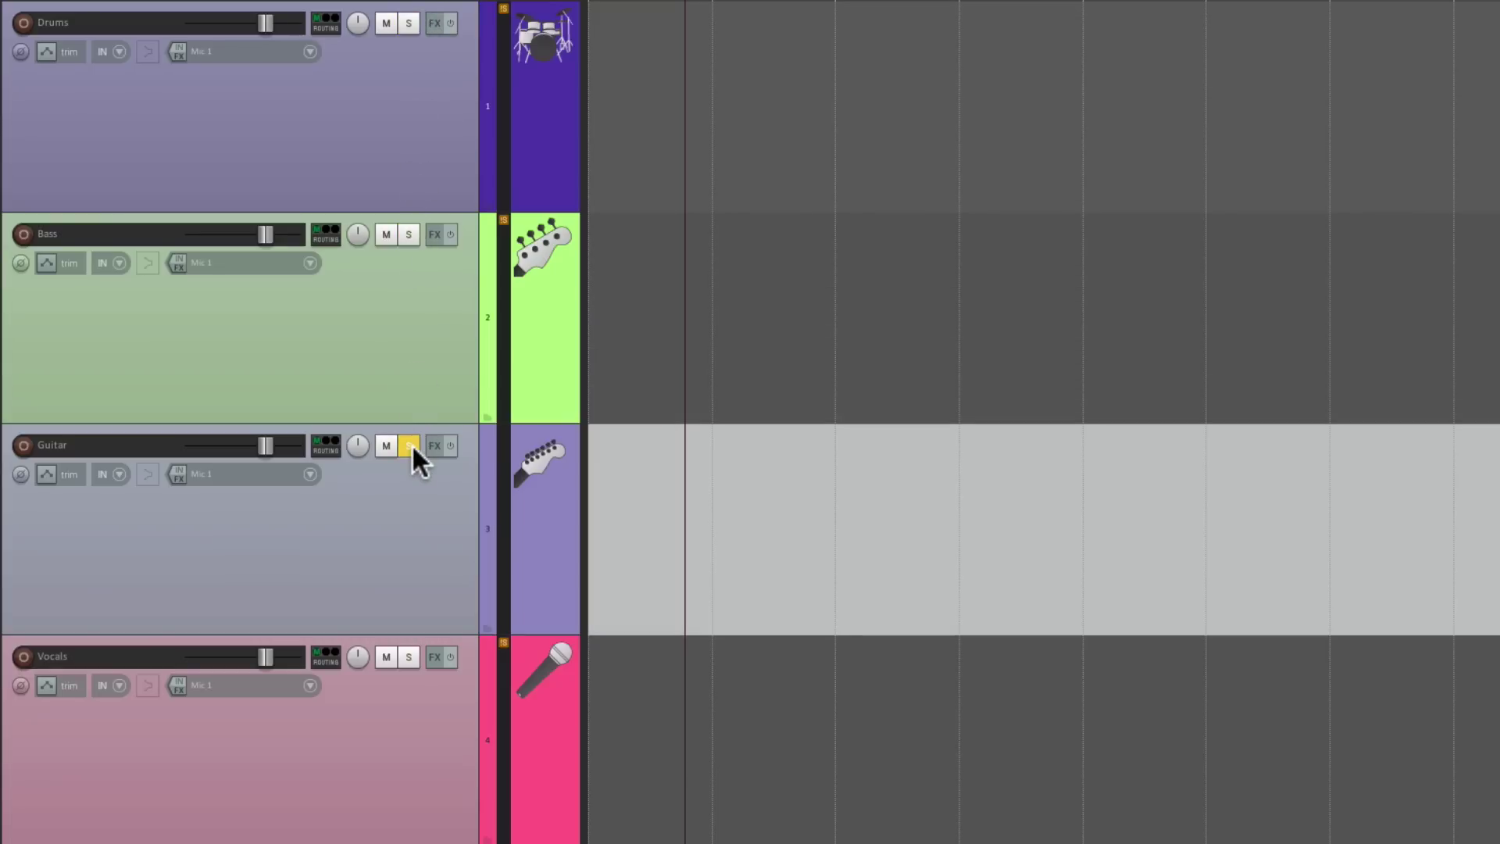
pyautogui.click(408, 446)
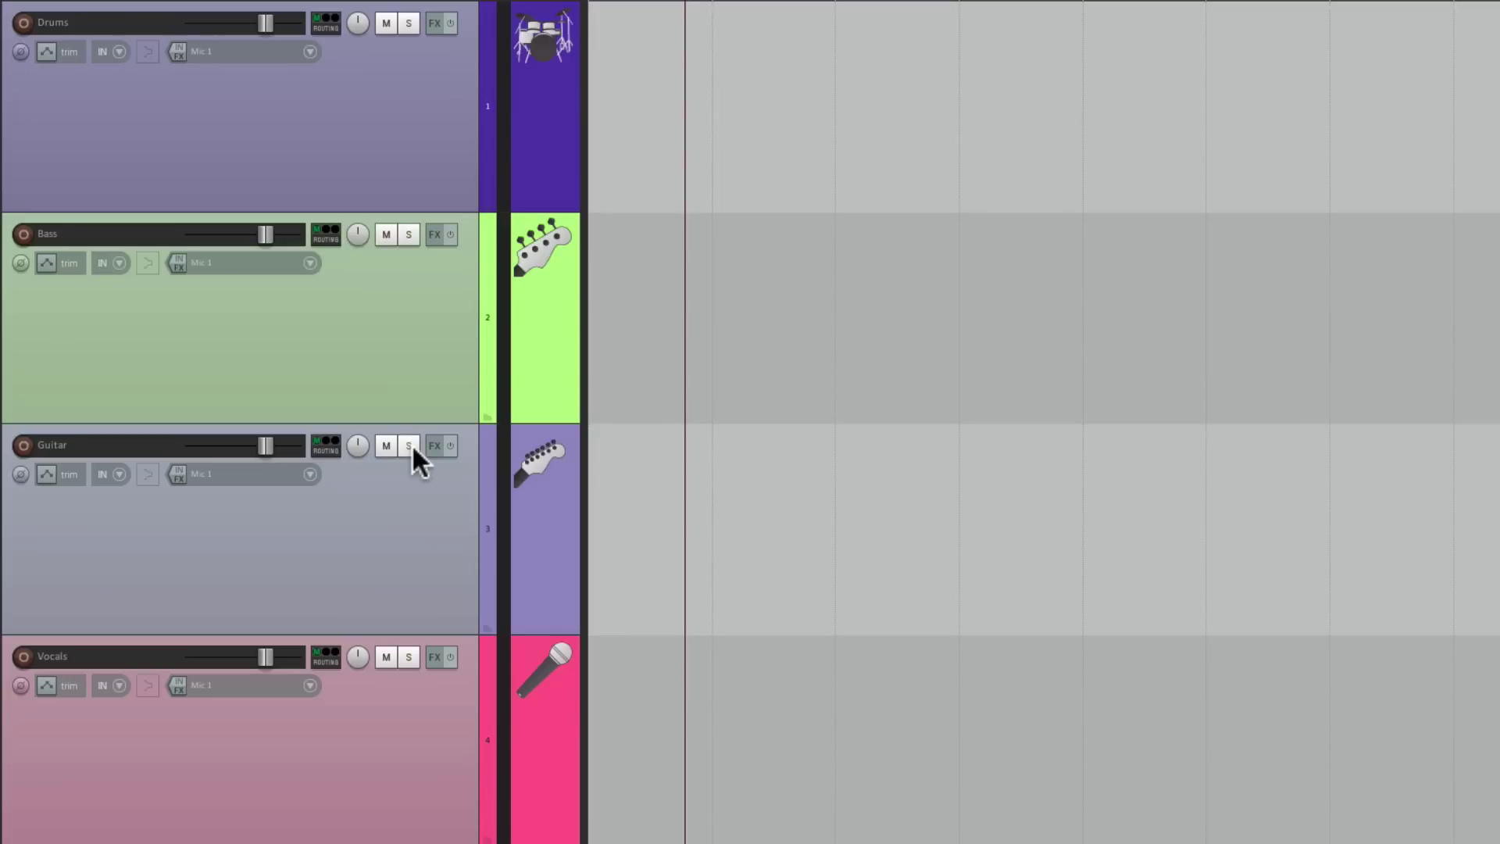
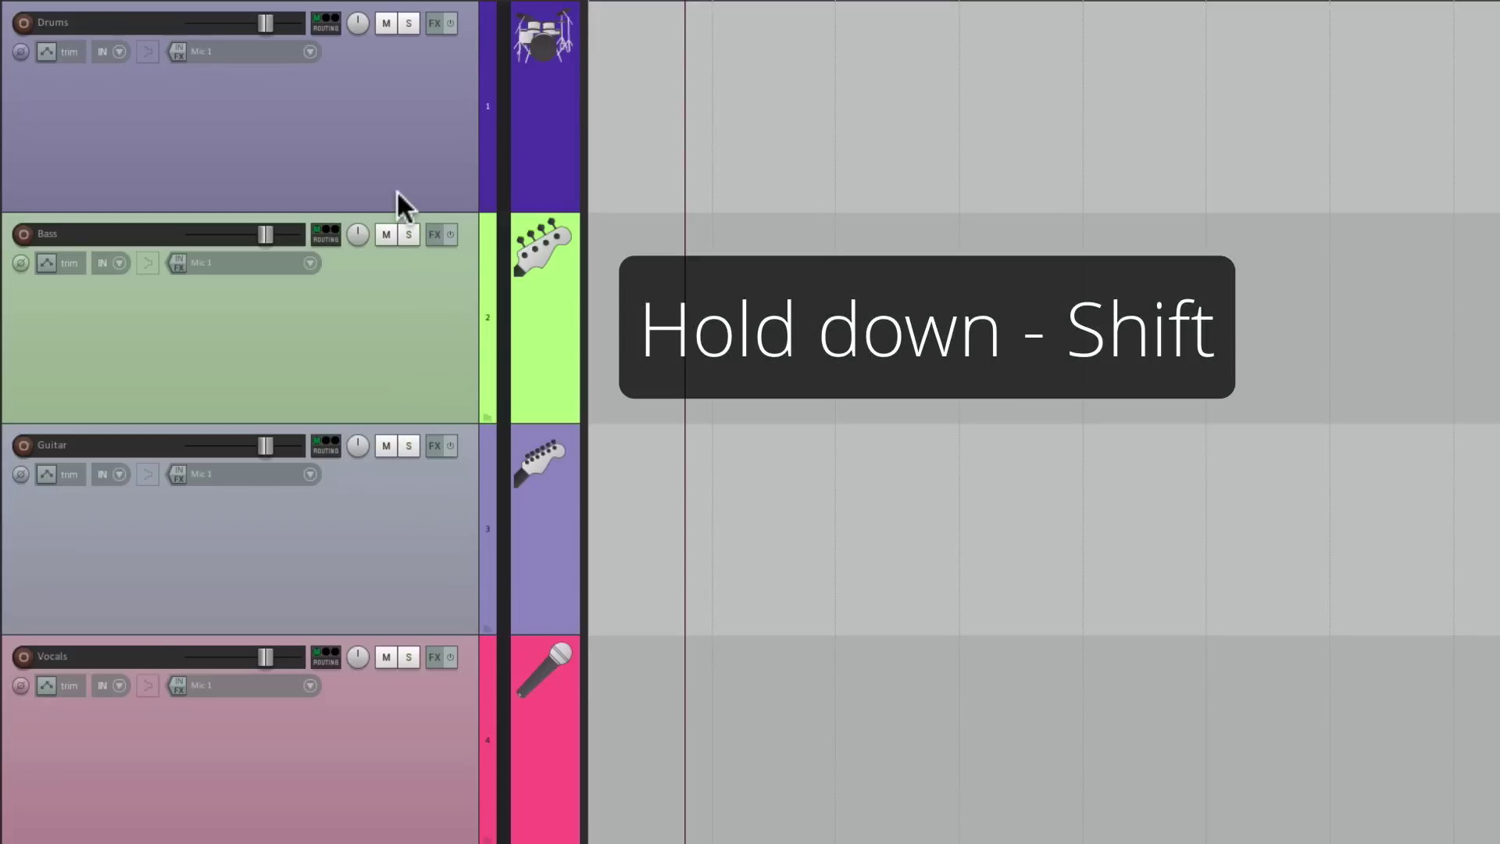
# - Select the adjacent tracks from Drums through Guitar as one range
pyautogui.click(396, 154)
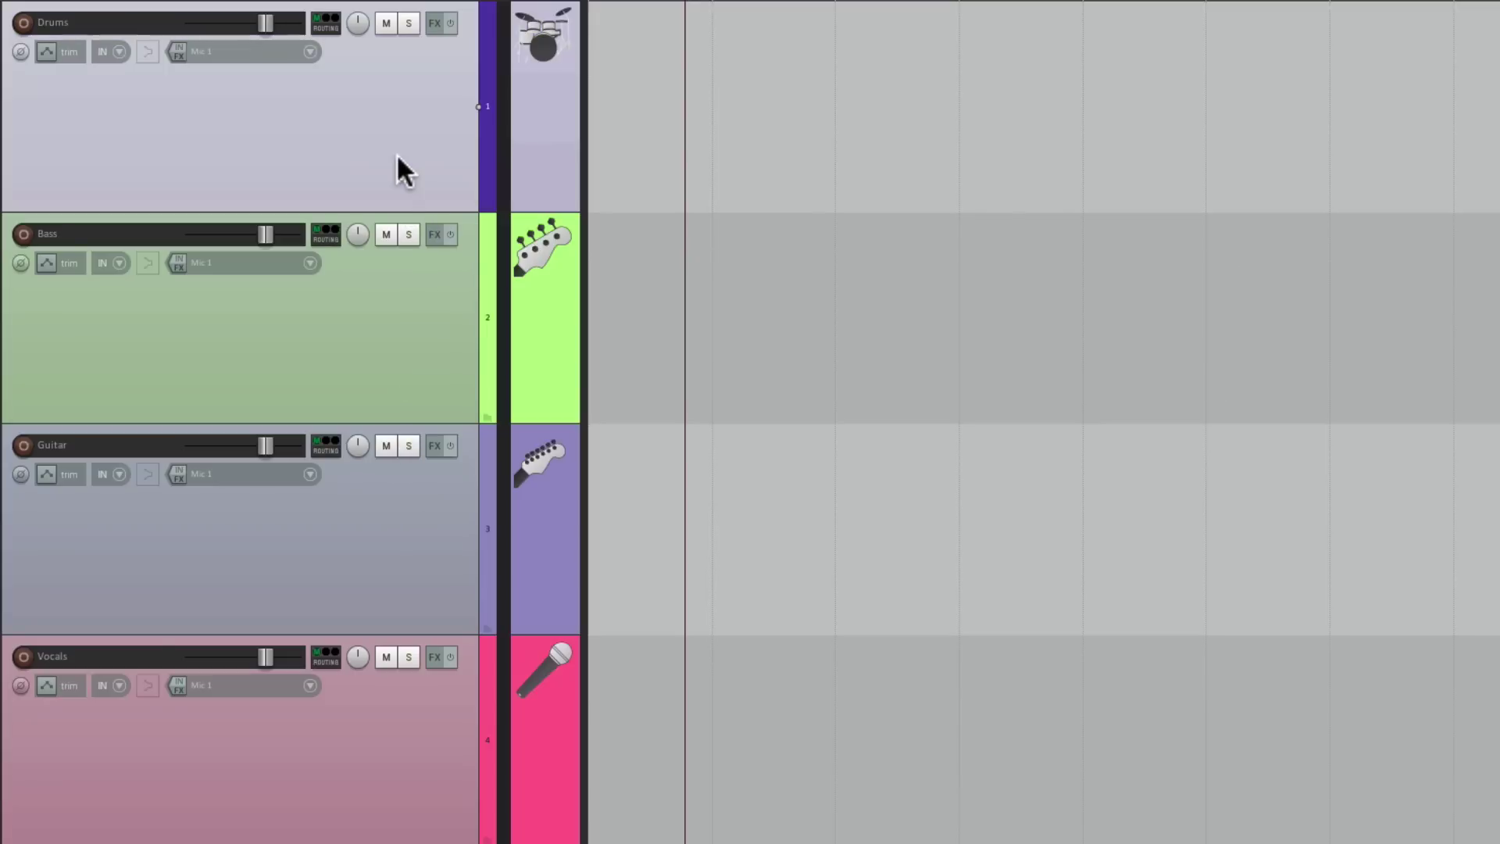
pyautogui.keyDown('shift'); pyautogui.click(380, 309); pyautogui.keyUp('shift')
pyautogui.keyDown('shift'); pyautogui.click(407, 484); pyautogui.keyUp('shift')
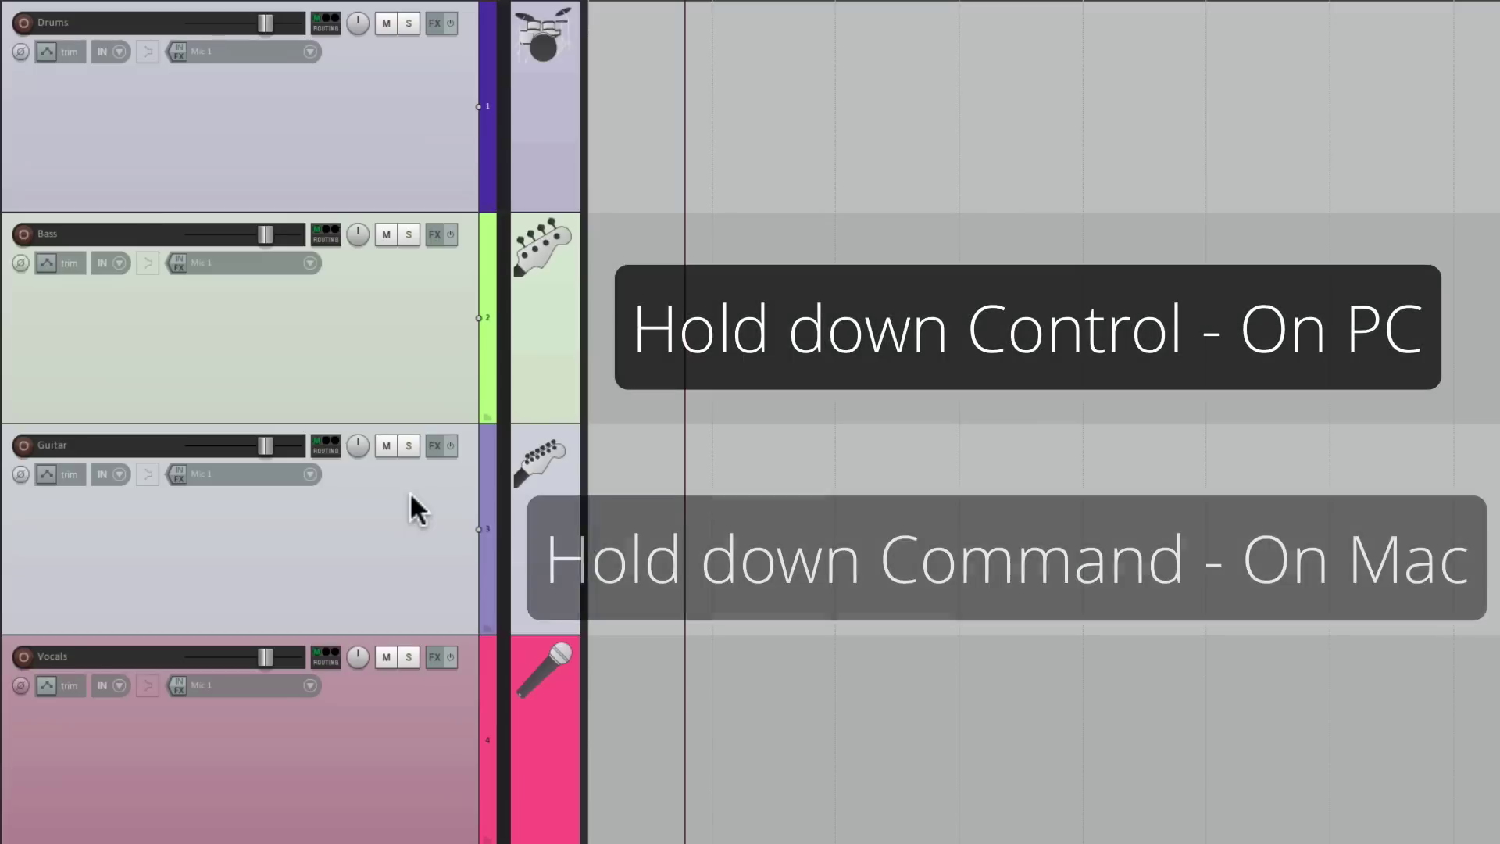
# - Remove Guitar from the selection and add Vocals, and deselect the Vocals, Bass and Drums tracks one at a time
pyautogui.keyDown('ctrl'); pyautogui.click(405, 521); pyautogui.keyUp('ctrl')
pyautogui.keyDown('ctrl'); pyautogui.click(403, 711); pyautogui.keyUp('ctrl')
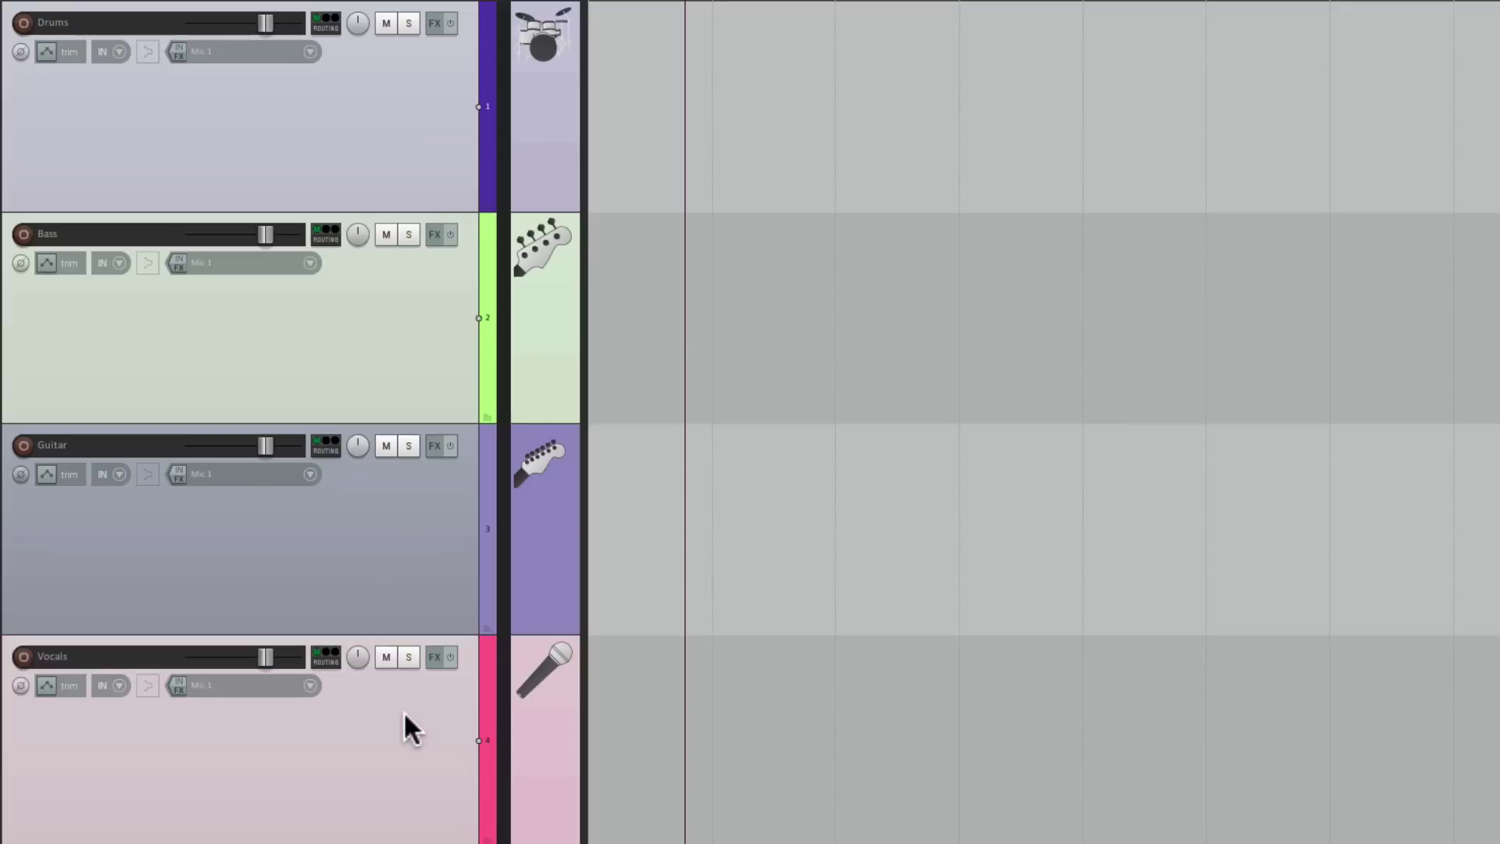
pyautogui.keyDown('ctrl'); pyautogui.click(404, 710); pyautogui.keyUp('ctrl')
pyautogui.keyDown('ctrl'); pyautogui.click(396, 365); pyautogui.keyUp('ctrl')
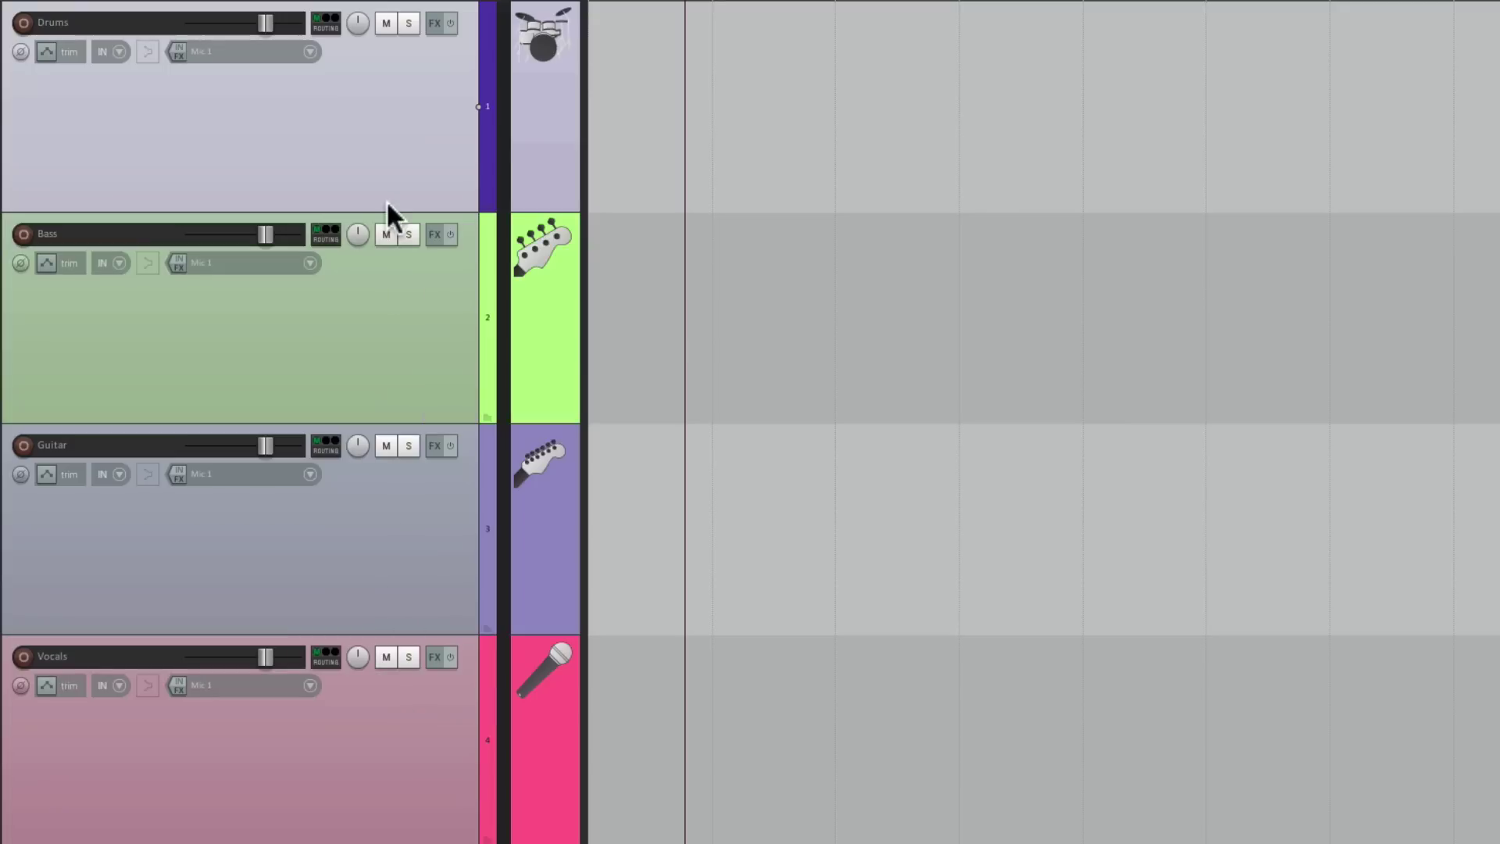
pyautogui.keyDown('ctrl'); pyautogui.click(386, 201); pyautogui.keyUp('ctrl')
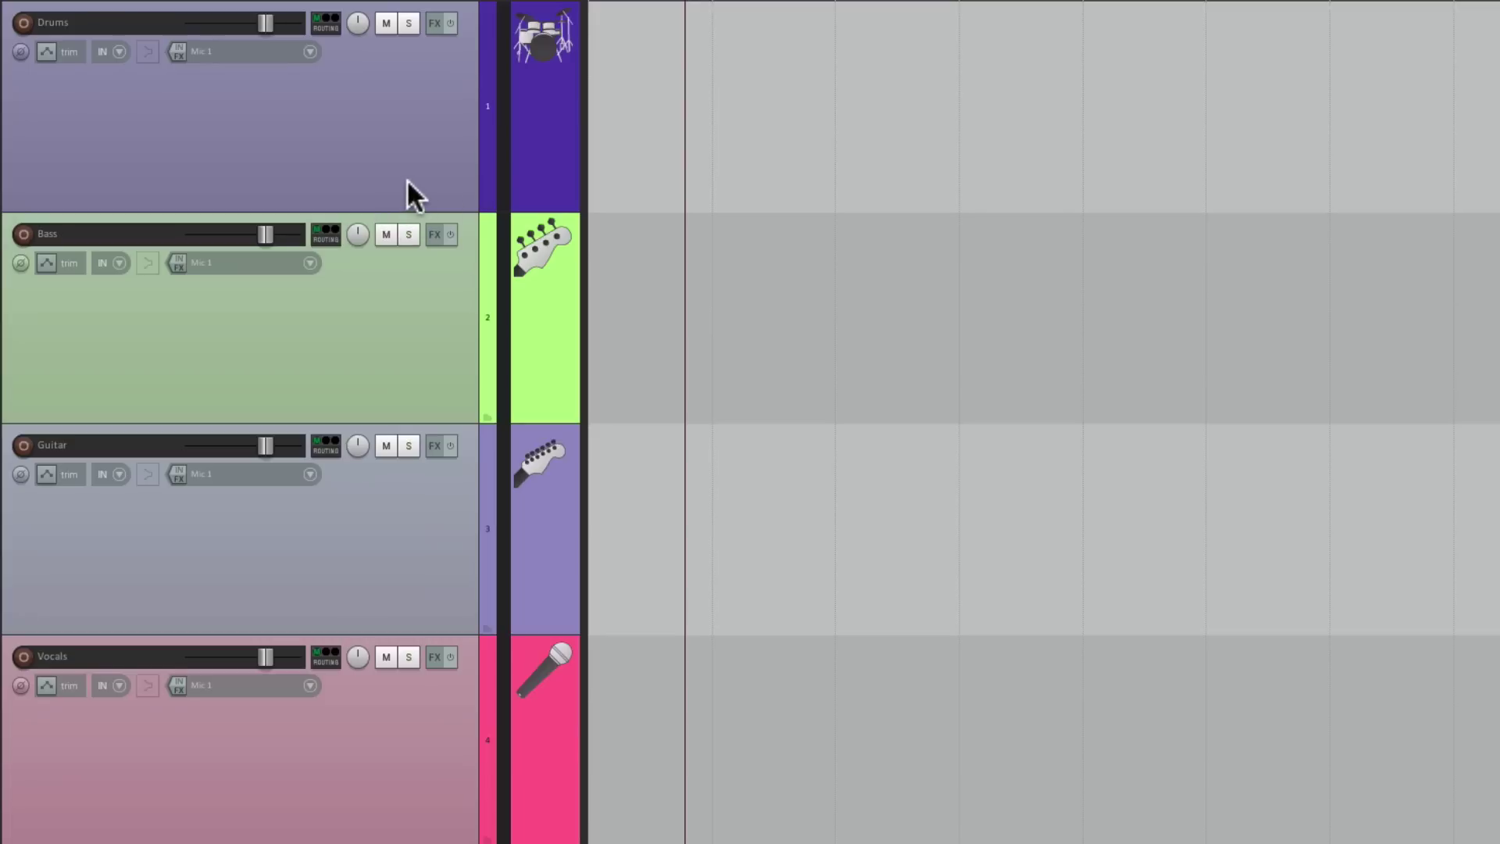
# - Select all tracks from Drums to Vocals, lower their volumes together to about -9.3 dB and pan them slightly right
pyautogui.keyDown('ctrl'); pyautogui.click(407, 179); pyautogui.keyUp('ctrl')
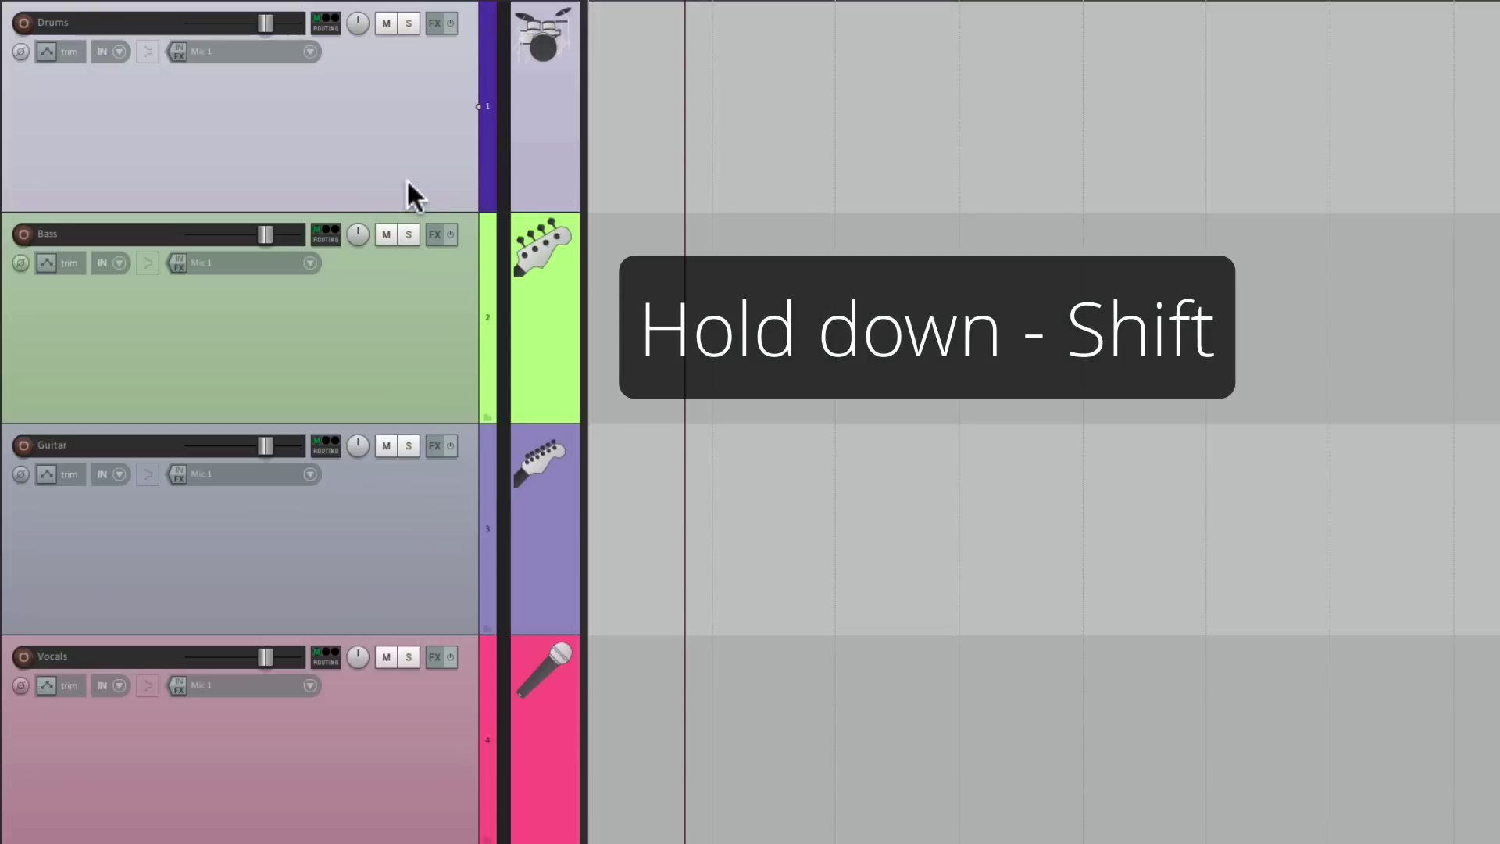
pyautogui.keyDown('shift'); pyautogui.click(428, 711); pyautogui.keyUp('shift')
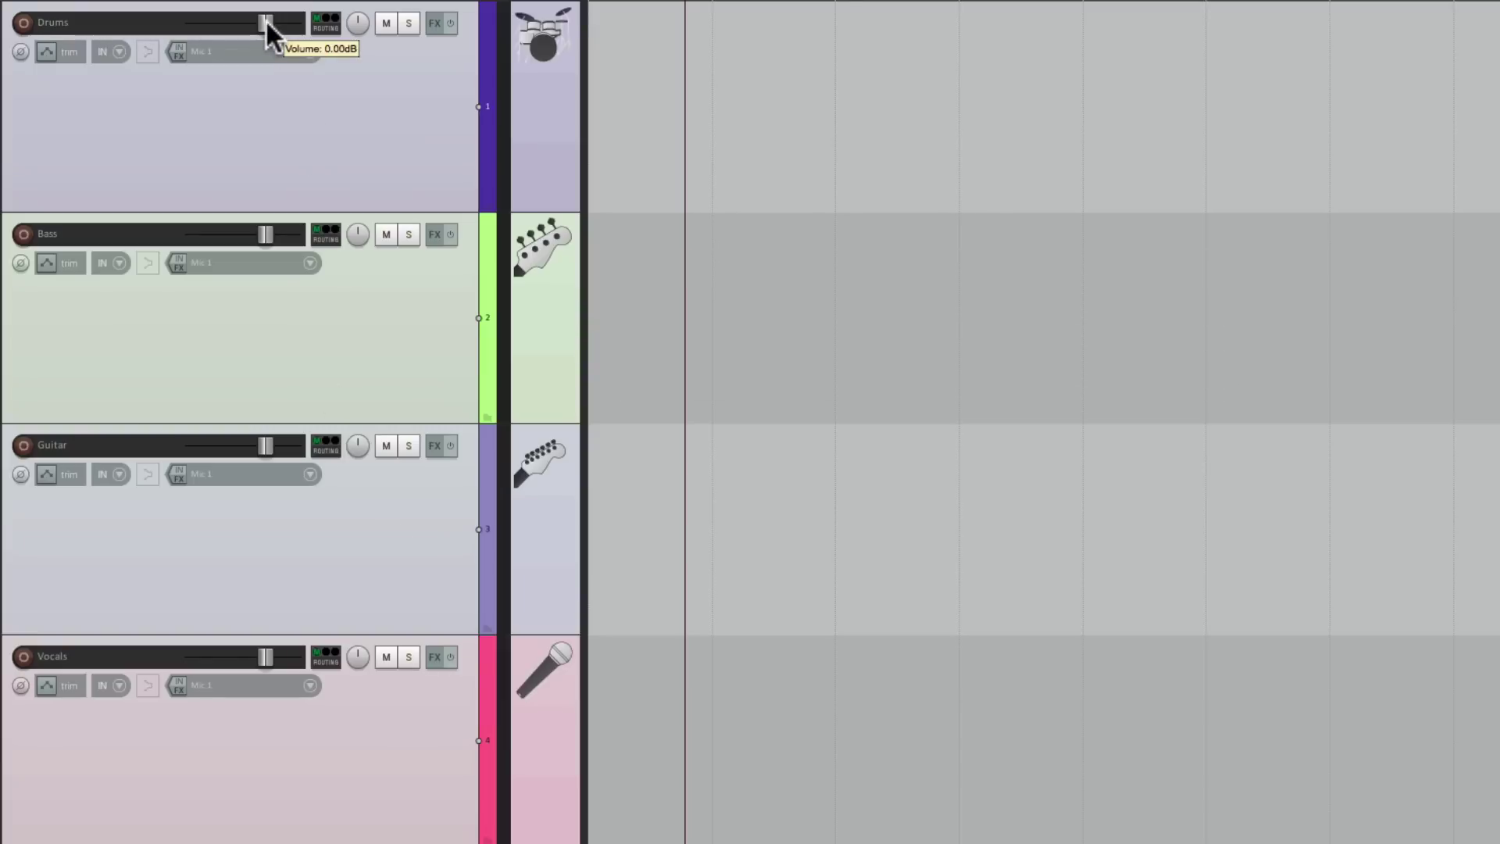
pyautogui.moveTo(267, 23)
pyautogui.mouseDown()
pyautogui.moveTo(201, 50)
pyautogui.moveTo(247, 43)
pyautogui.mouseUp()
pyautogui.moveTo(350, 22)
pyautogui.mouseDown()
pyautogui.moveTo(344, 35)
pyautogui.moveTo(358, 6)
pyautogui.moveTo(351, 24)
pyautogui.mouseUp()
# - Toggle mute and then solo on and off for all four selected tracks together
pyautogui.click(386, 27)
pyautogui.click(385, 26)
pyautogui.click(403, 22)
pyautogui.click(407, 25)
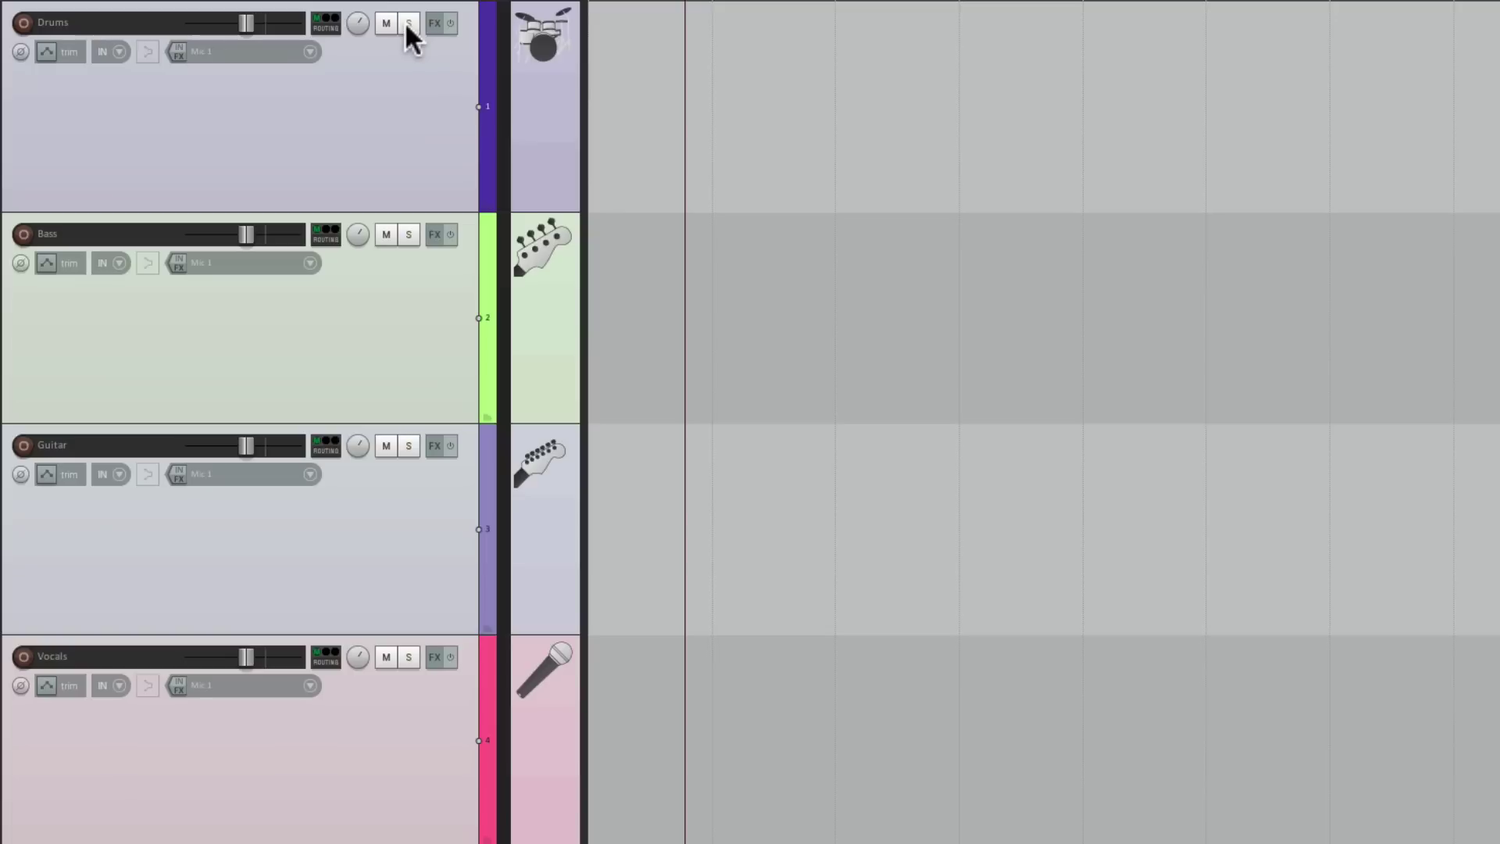
# - Lower the volume of all four selected tracks together to about -33.3 dB
pyautogui.moveTo(242, 25)
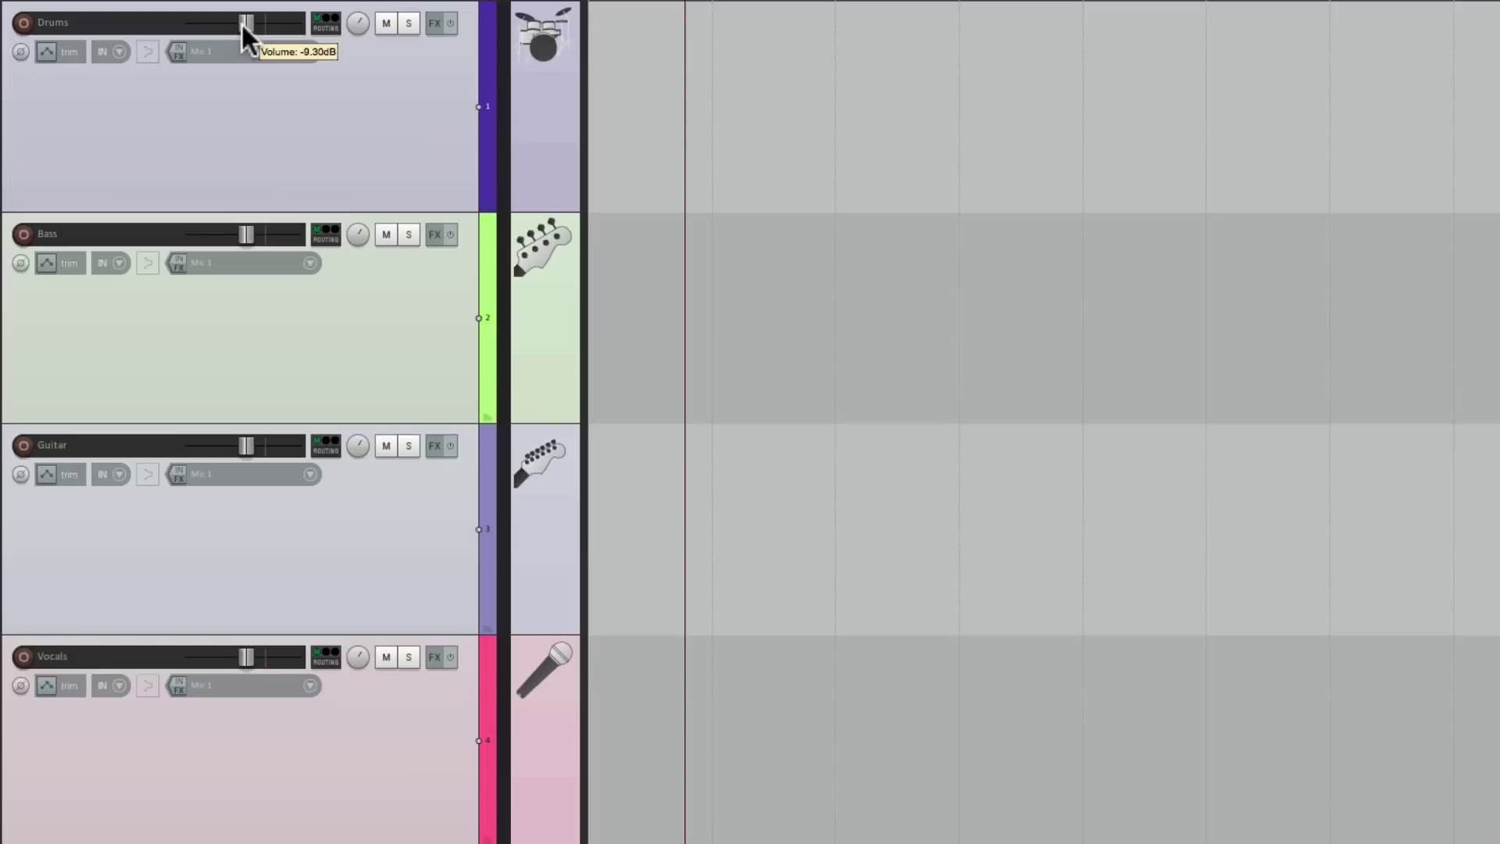
pyautogui.moveTo(242, 25); pyautogui.dragTo(210, 35)
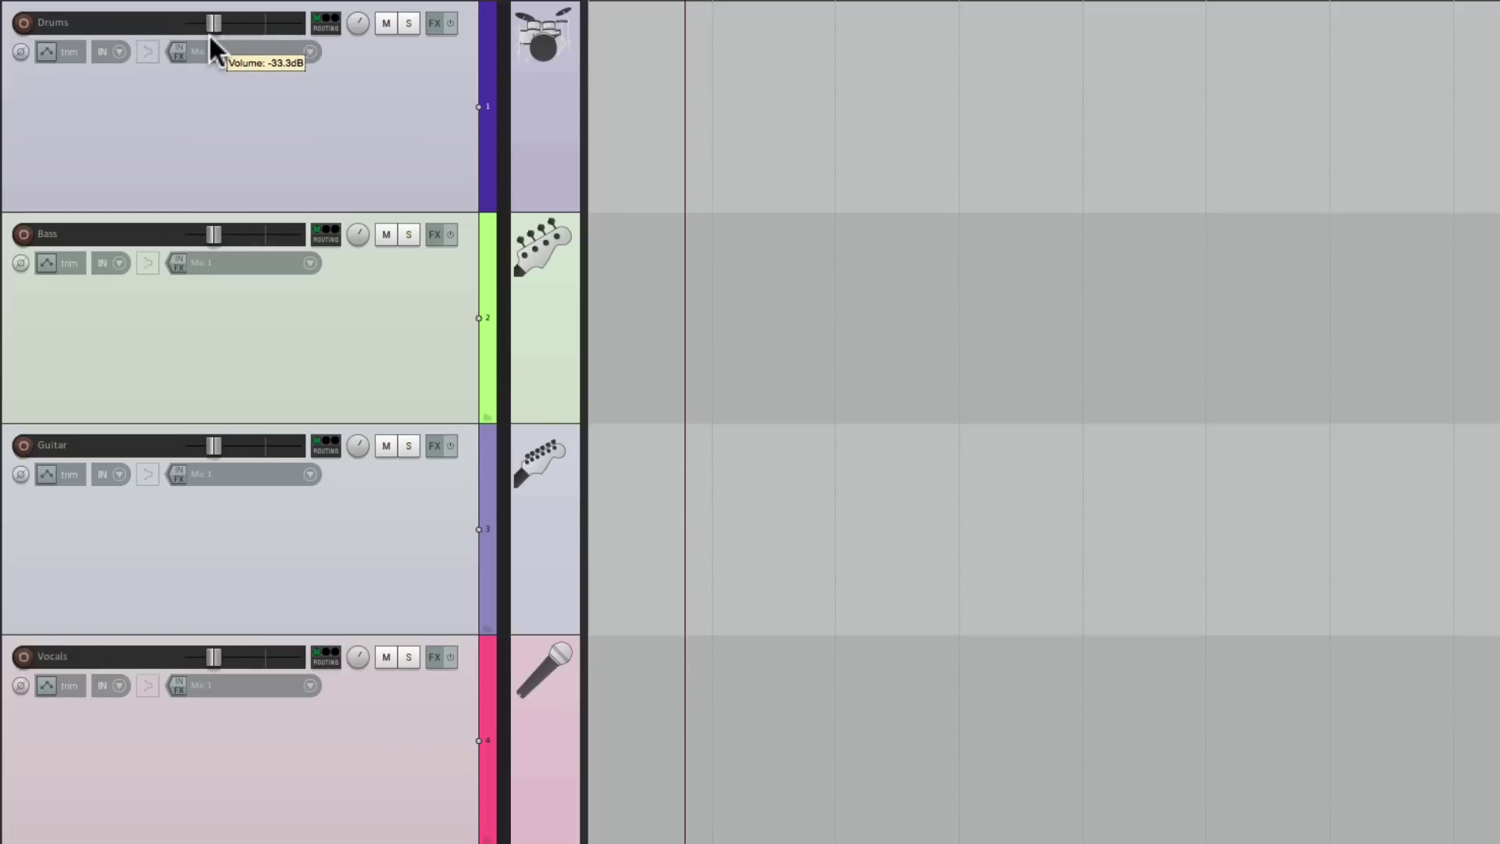